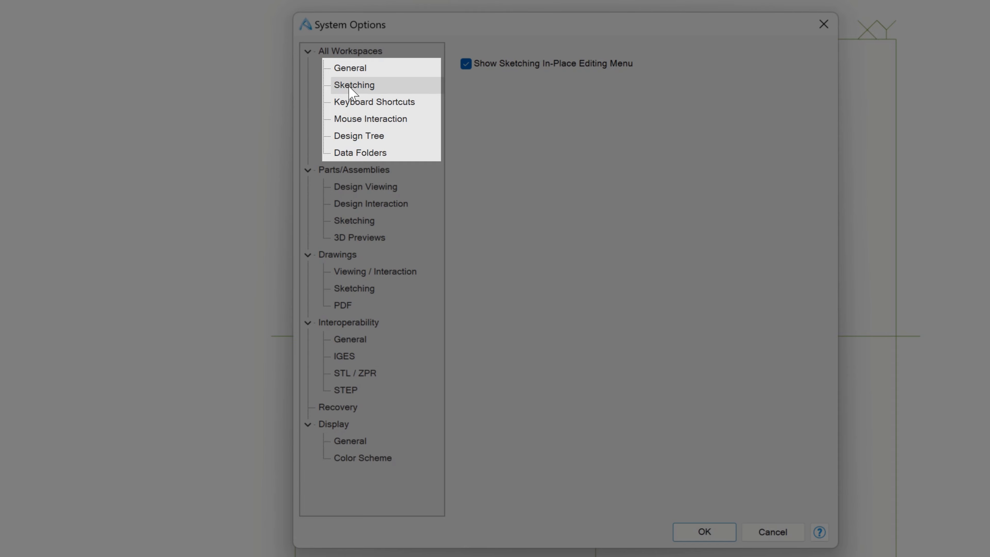
# - Look through the keyboard shortcut, mouse interaction and recovery pages of the system options
pyautogui.click(354, 102)
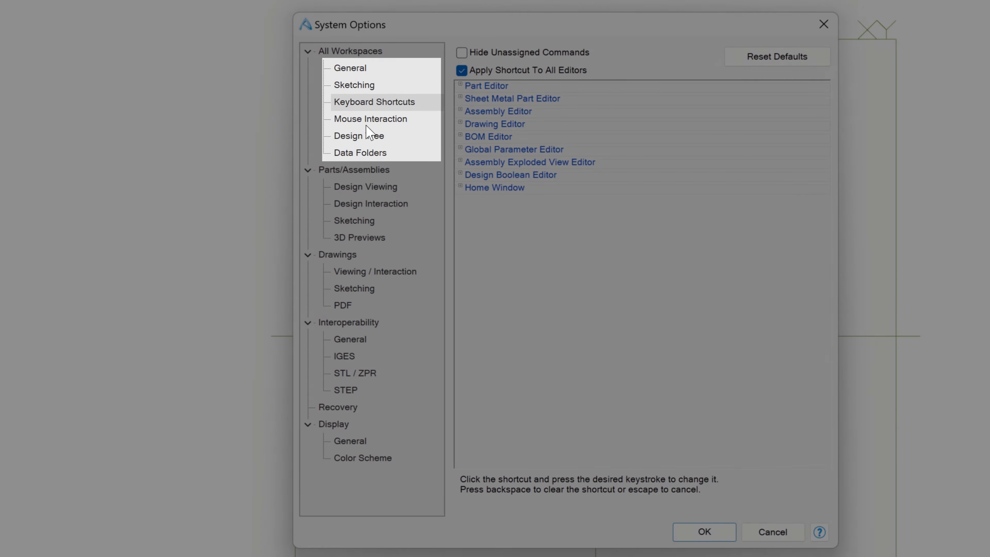
pyautogui.click(368, 119)
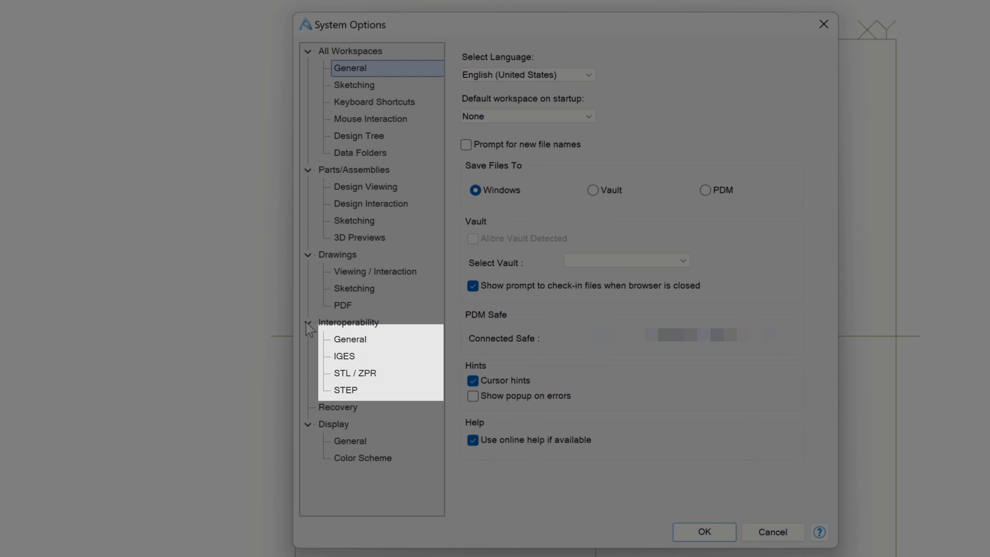
pyautogui.click(332, 409)
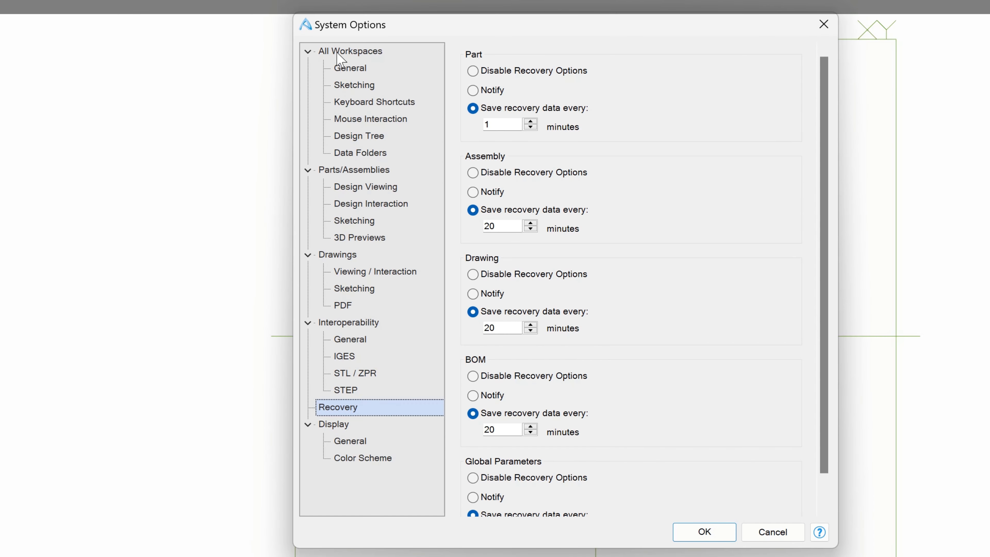
# - Enable popups on errors in the general options for all workspaces and apply the settings
pyautogui.click(342, 53)
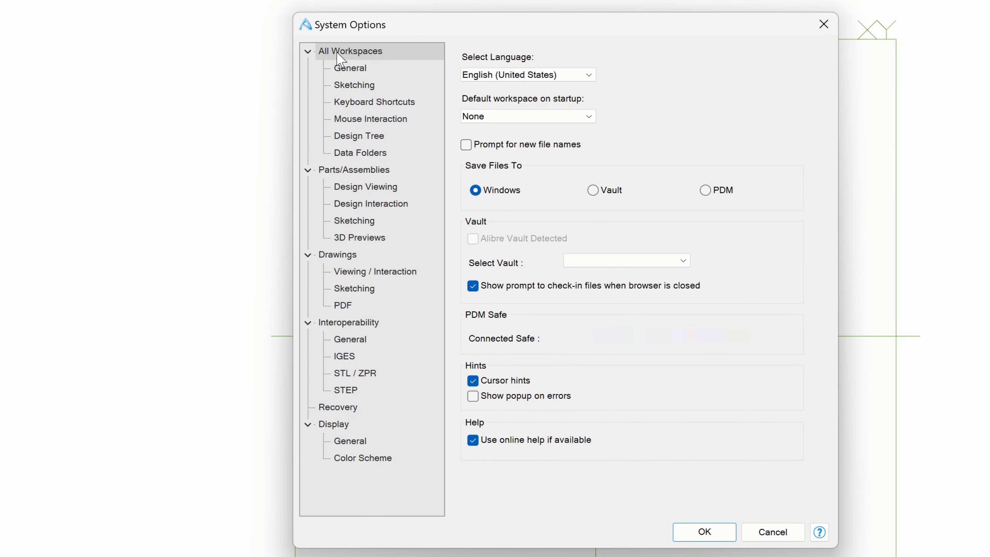
pyautogui.click(355, 70)
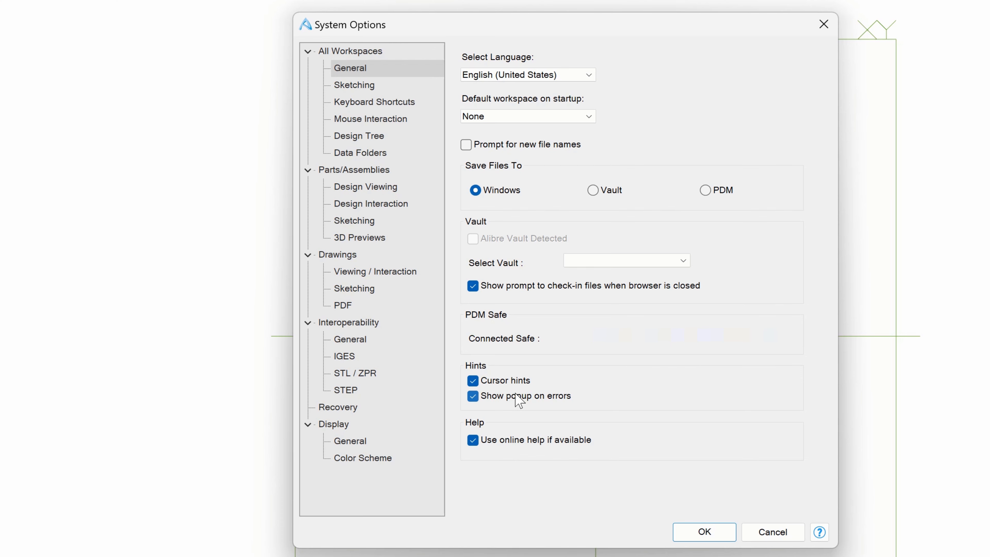
pyautogui.click(473, 394)
pyautogui.click(704, 537)
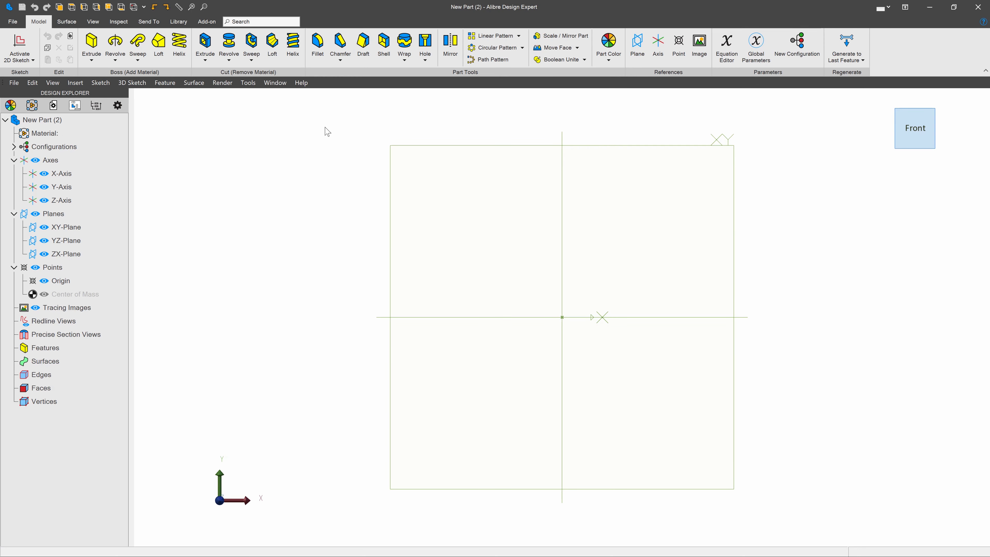
# - Sketch an open profile of four connected lines on the XY plane around the origin and exit the sketch
pyautogui.click(458, 146)
pyautogui.click(37, 45)
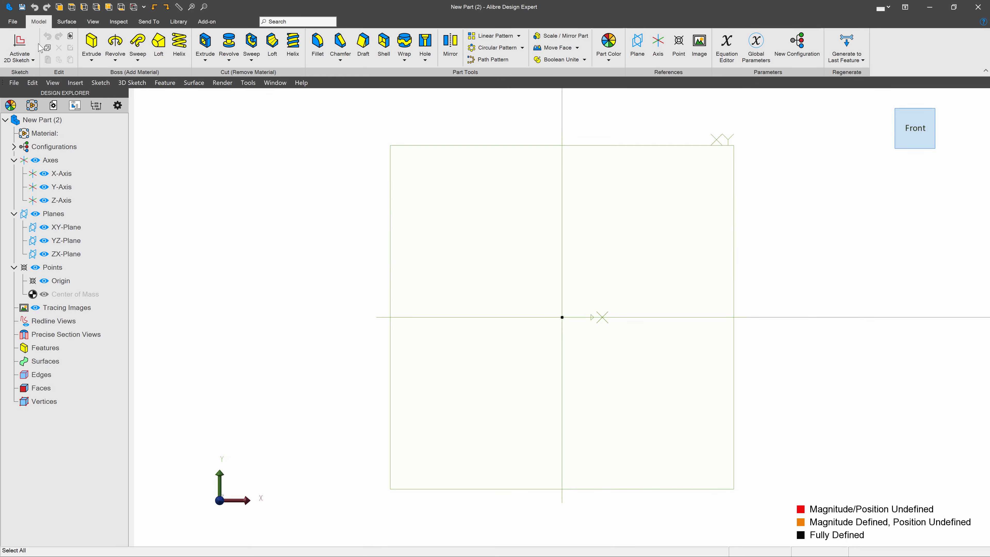
pyautogui.click(208, 44)
pyautogui.click(484, 247)
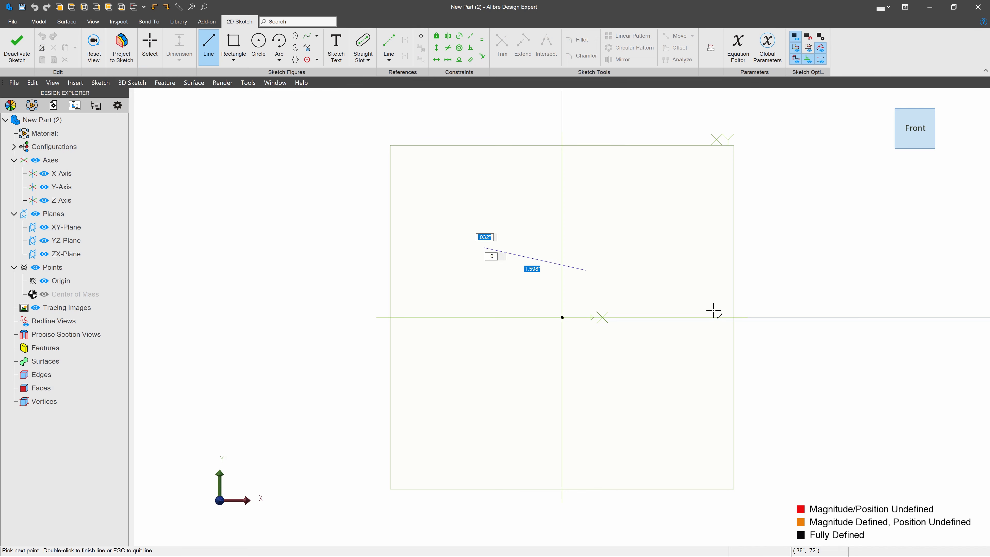
pyautogui.click(712, 315)
pyautogui.click(735, 493)
pyautogui.click(493, 438)
pyautogui.click(463, 303)
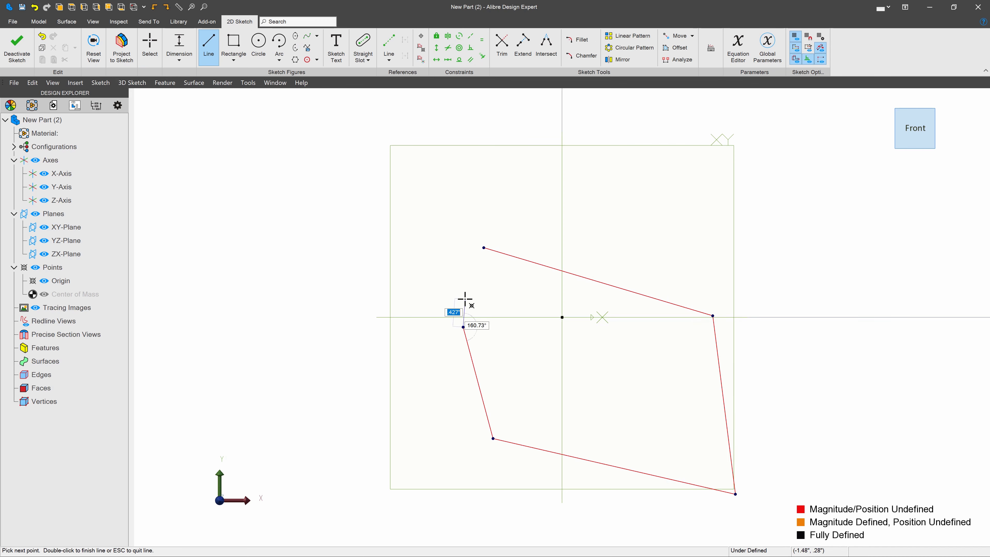
pyautogui.press('Escape')
pyautogui.click(9, 34)
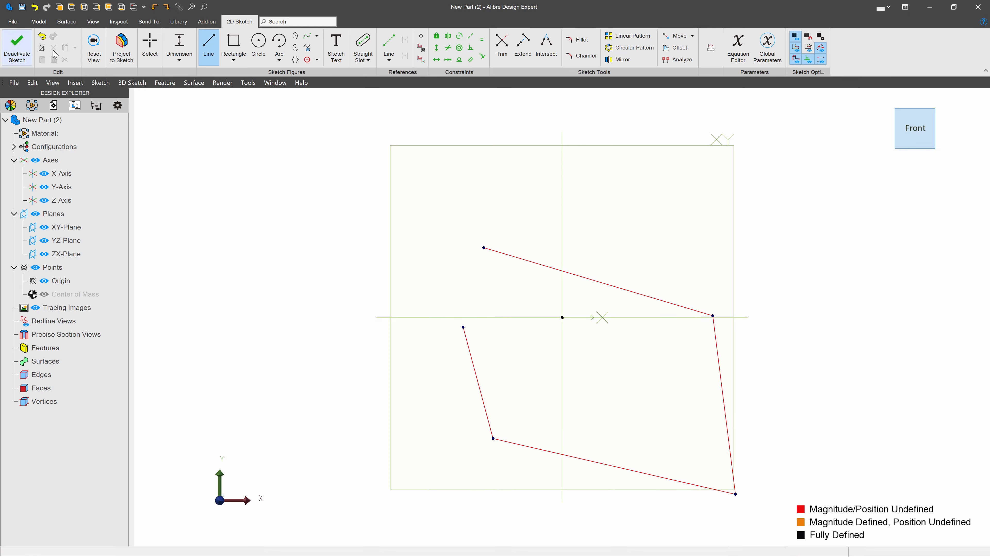
# - Try to extrude the open profile as a boss, turn off popups on errors, and cancel the extrusion
pyautogui.click(87, 48)
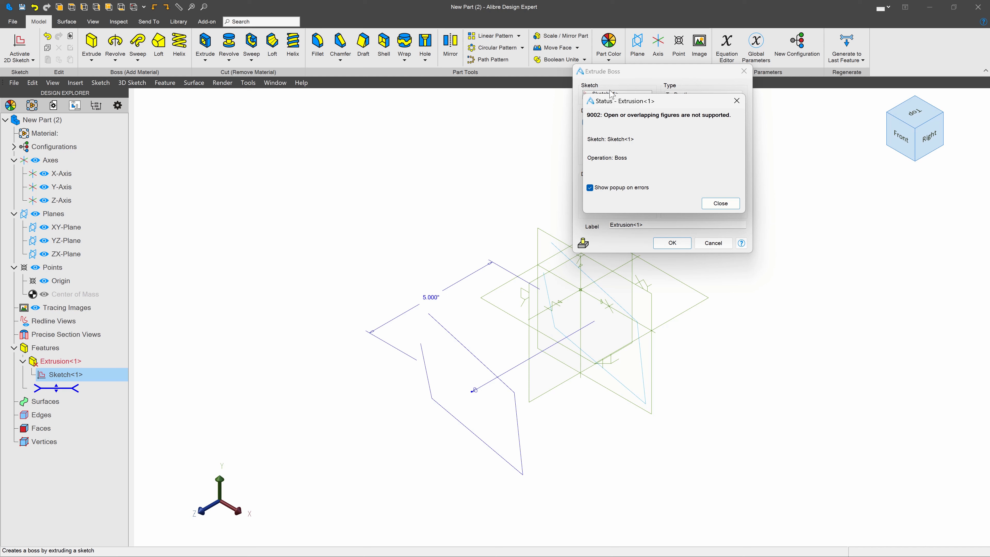
pyautogui.moveTo(612, 107); pyautogui.dragTo(404, 178)
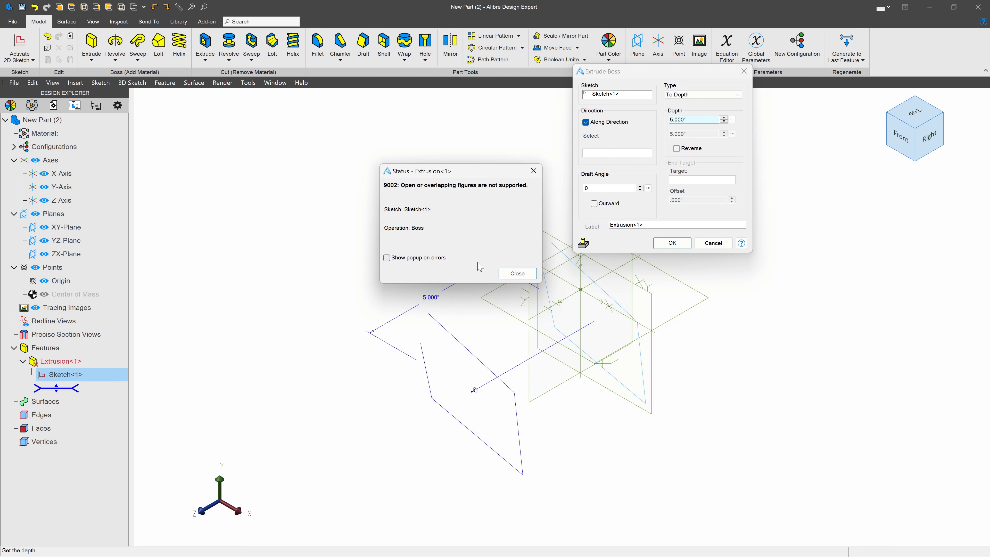
pyautogui.click(517, 273)
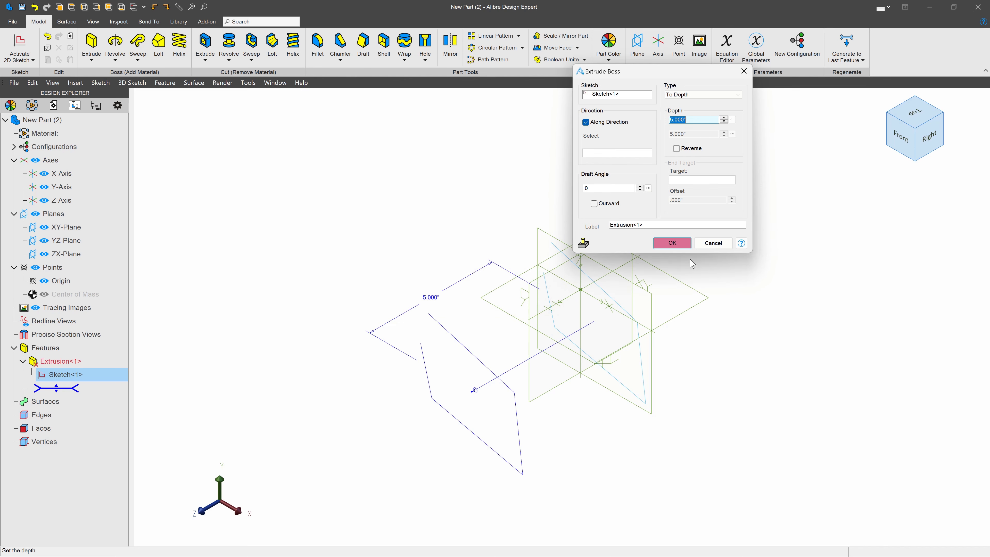
pyautogui.click(713, 243)
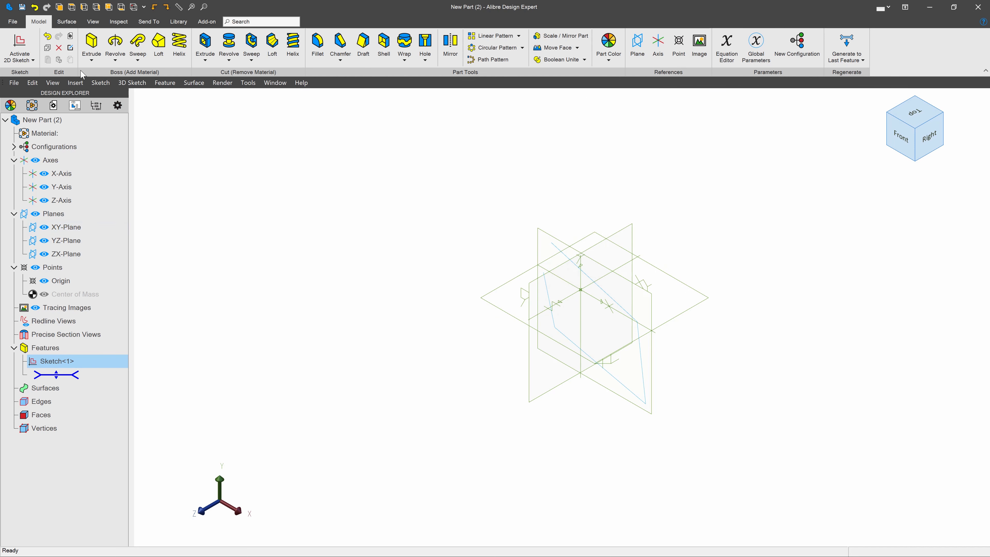
# - Examine the general hints settings and the sketching in-place editing menu option for all workspaces, and close the options
pyautogui.click(117, 105)
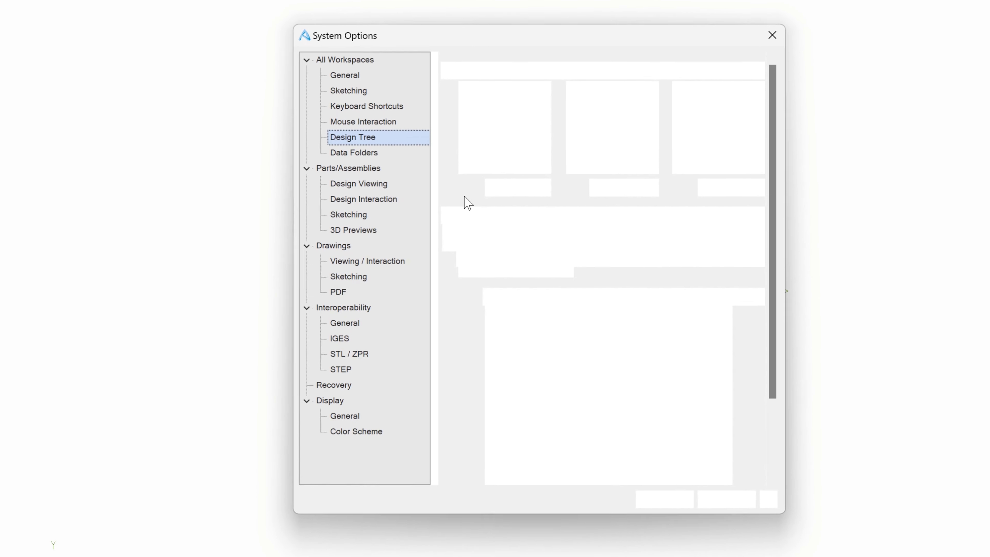
pyautogui.click(341, 75)
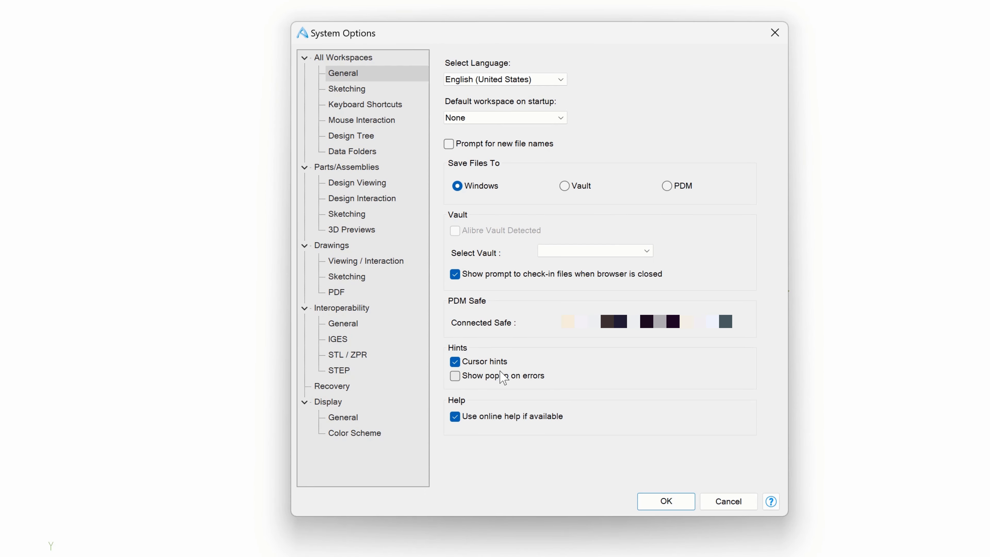
pyautogui.click(348, 91)
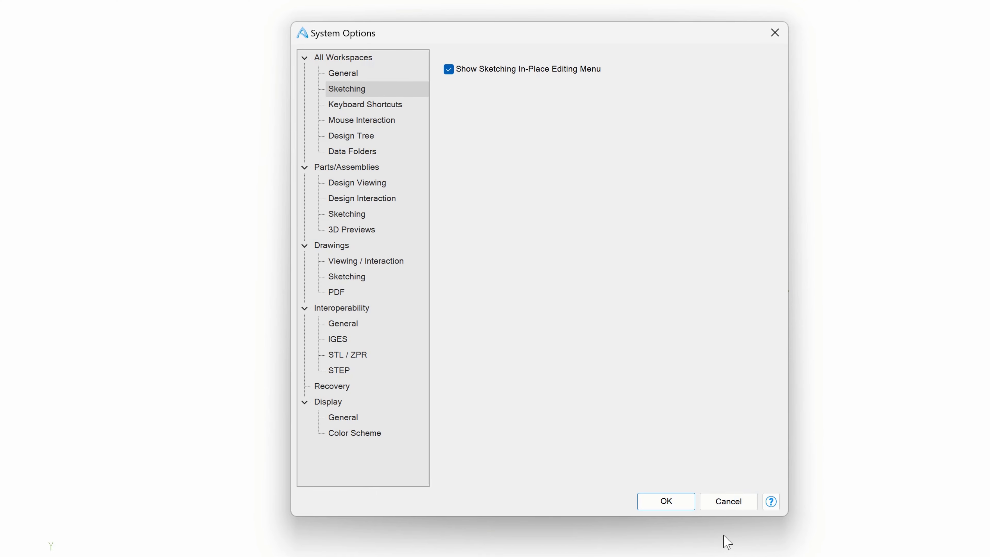
pyautogui.click(664, 500)
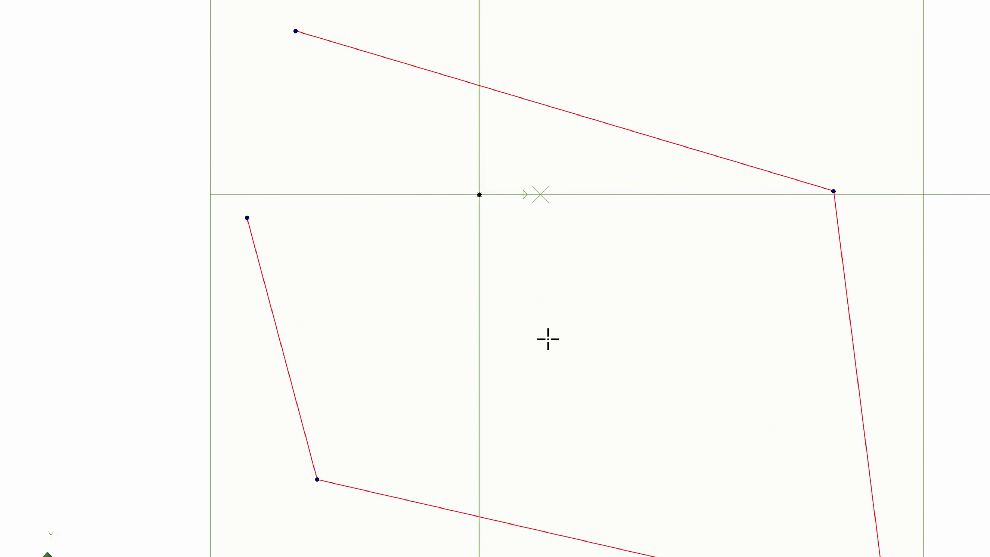
# - Close the profile with a line about 1.25" long between its two open endpoints and exit the sketch
pyautogui.press('s')
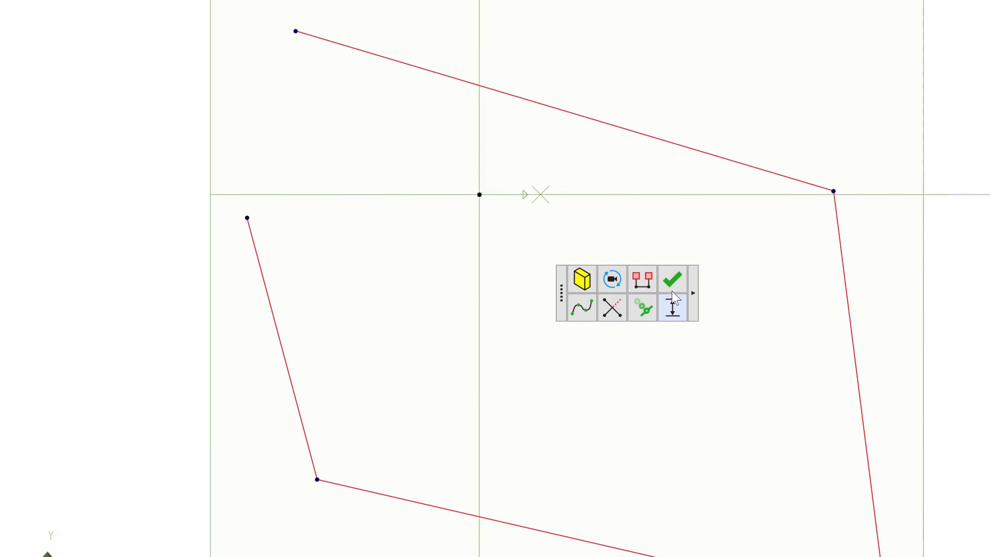
pyautogui.moveTo(590, 312)
pyautogui.click(422, 346)
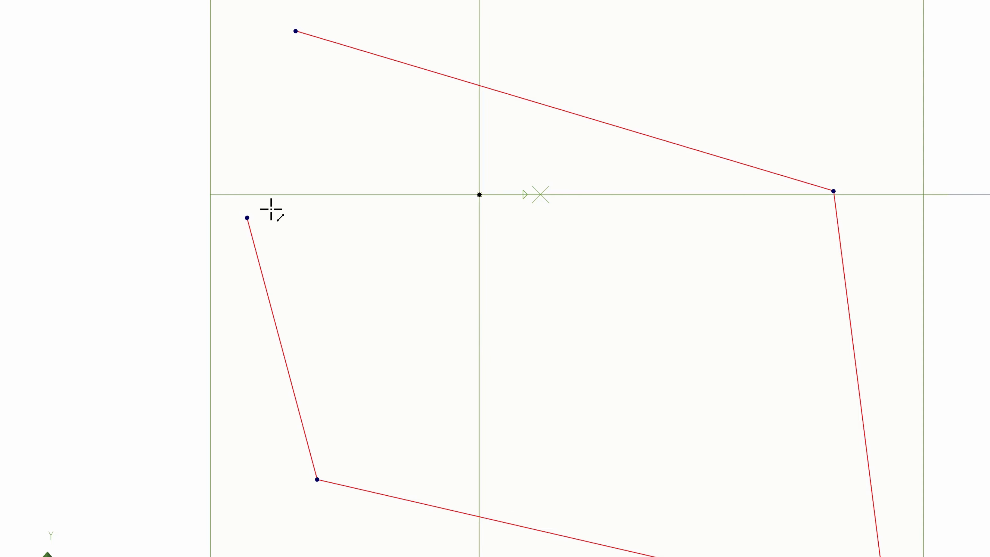
pyautogui.click(247, 217)
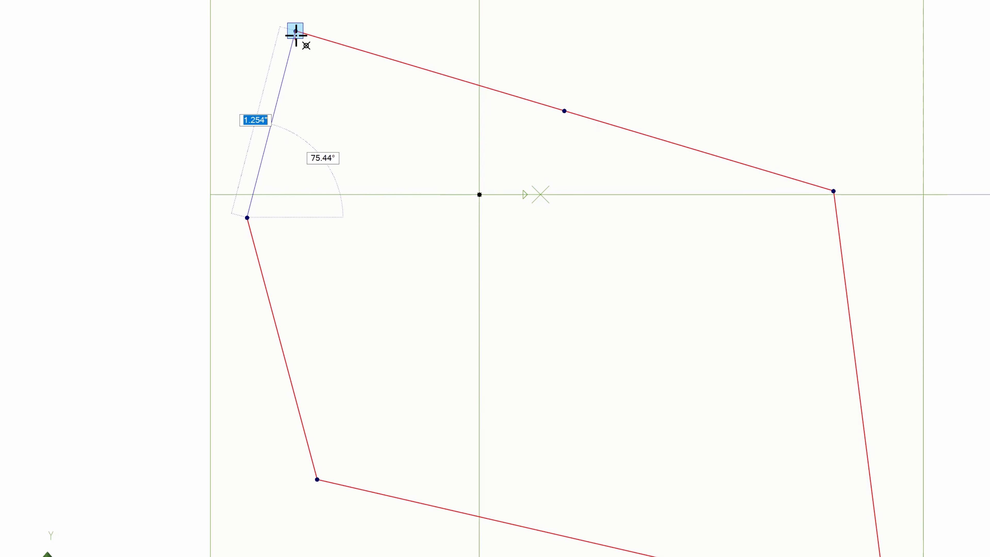
pyautogui.click(296, 31)
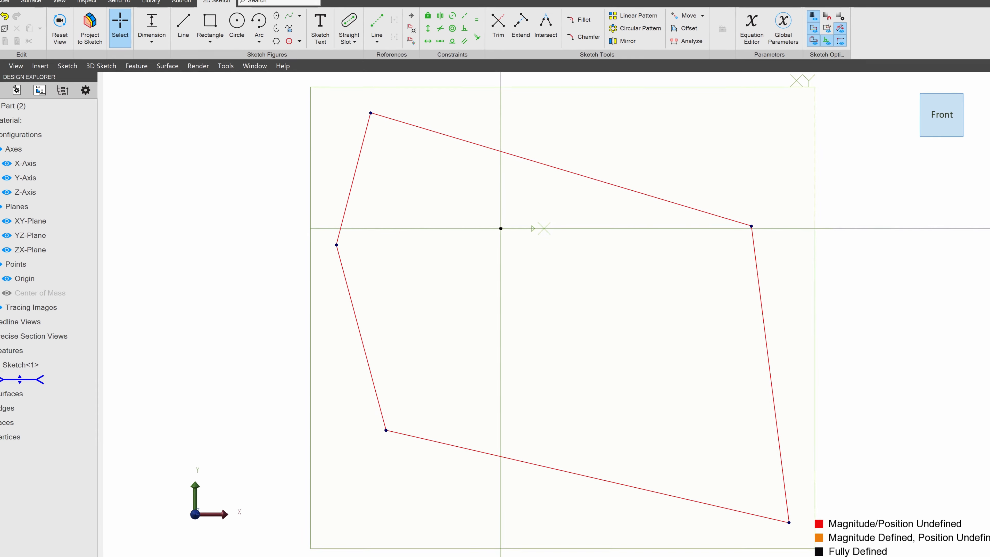
pyautogui.click(19, 44)
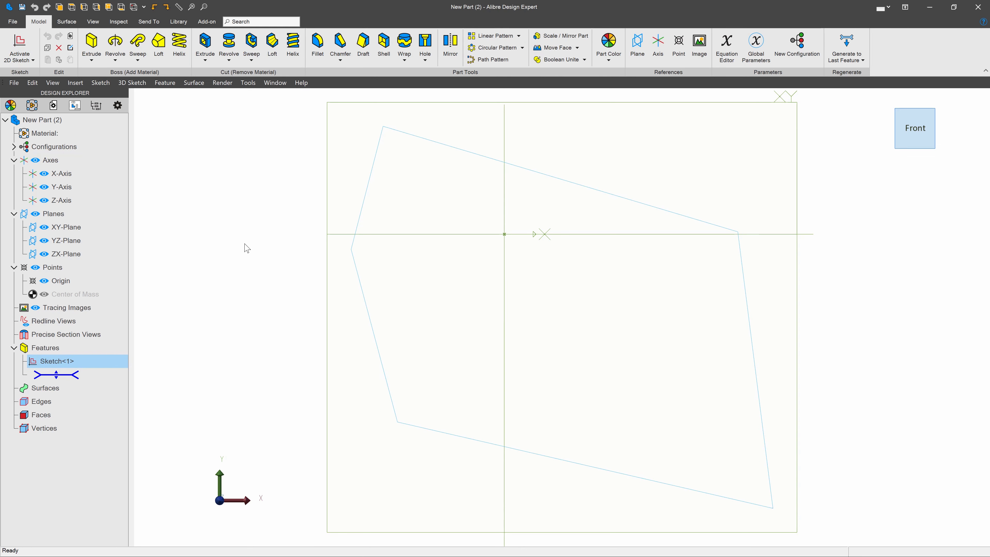
# - Assign the Part Editor sketch shortcuts S to Symmetric Constraint and T to Tangent Constraint
pyautogui.click(117, 105)
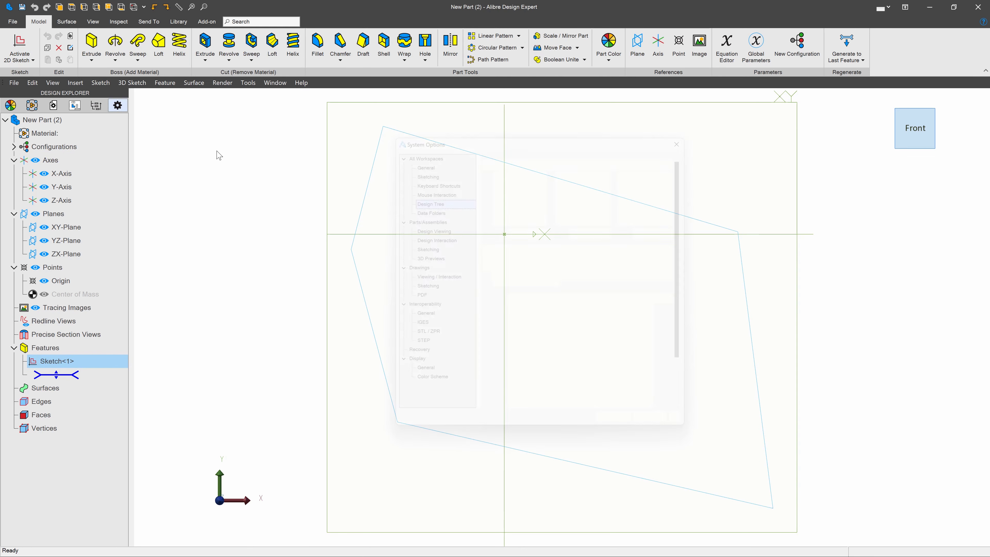
pyautogui.click(415, 175)
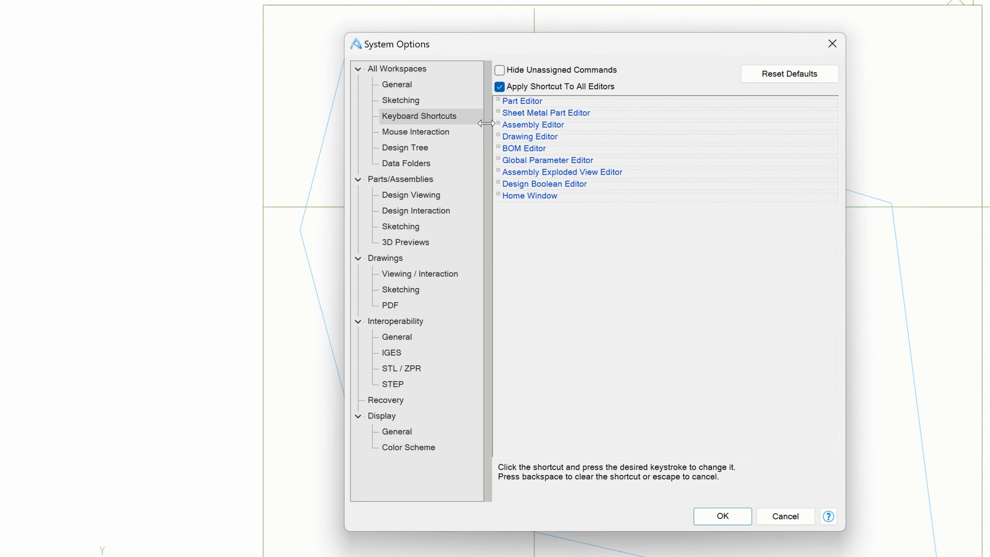
pyautogui.click(507, 83)
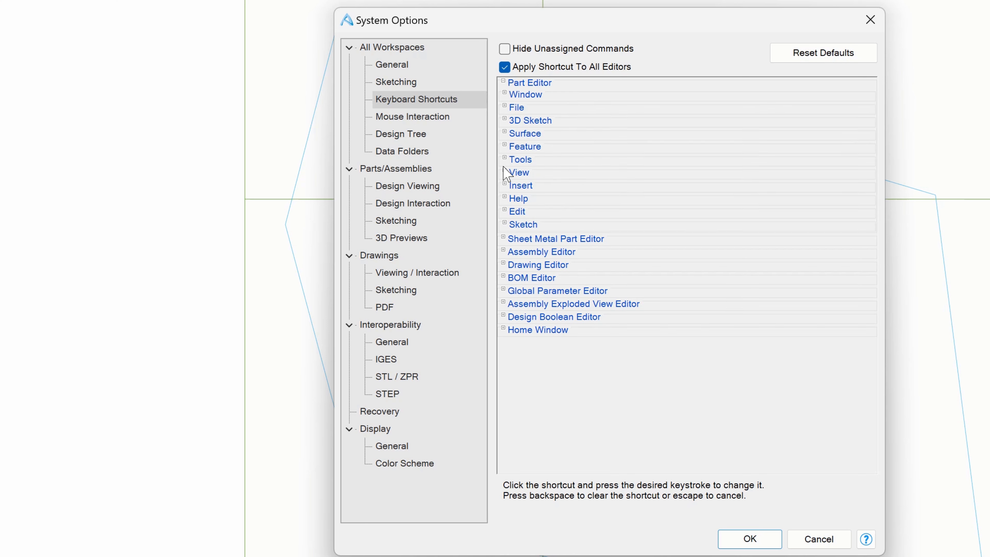
pyautogui.click(504, 224)
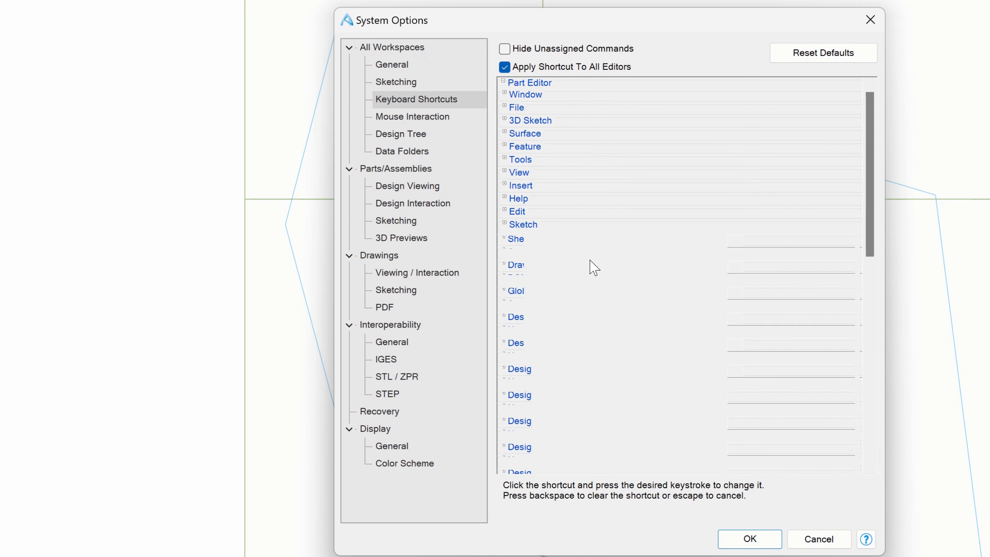
pyautogui.scroll(-20, 594, 268)
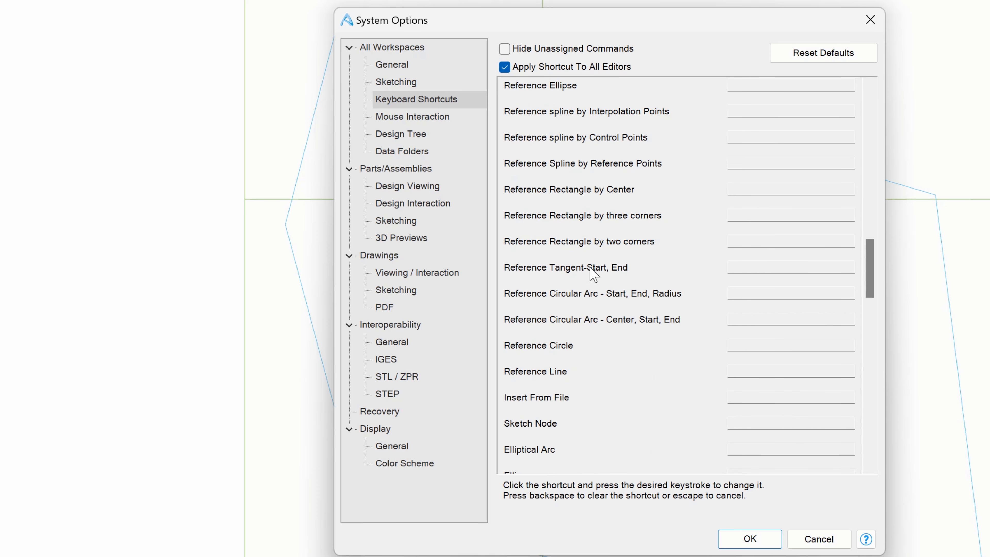
pyautogui.scroll(2, 613, 253)
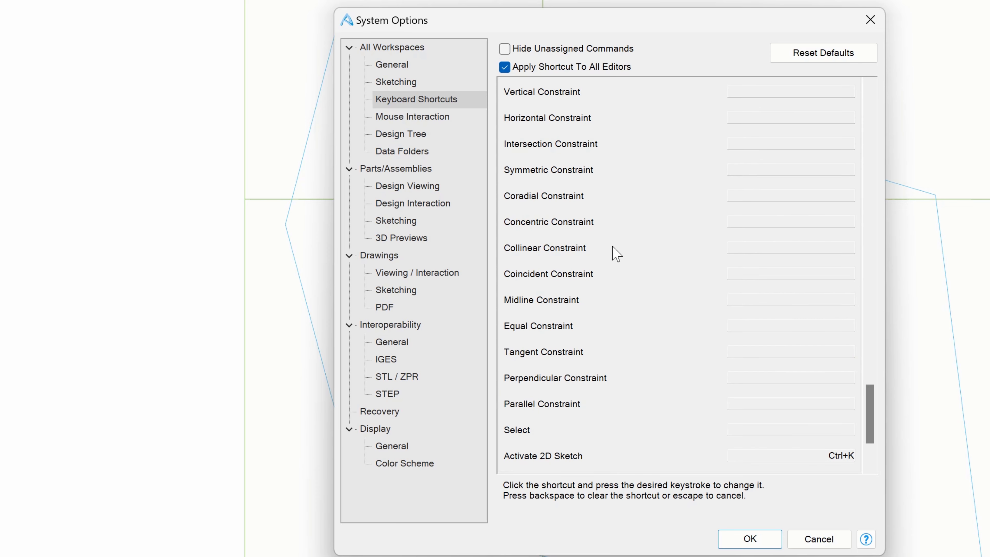
pyautogui.click(778, 165)
pyautogui.press('s')
pyautogui.click(785, 277)
pyautogui.click(781, 352)
pyautogui.press('t')
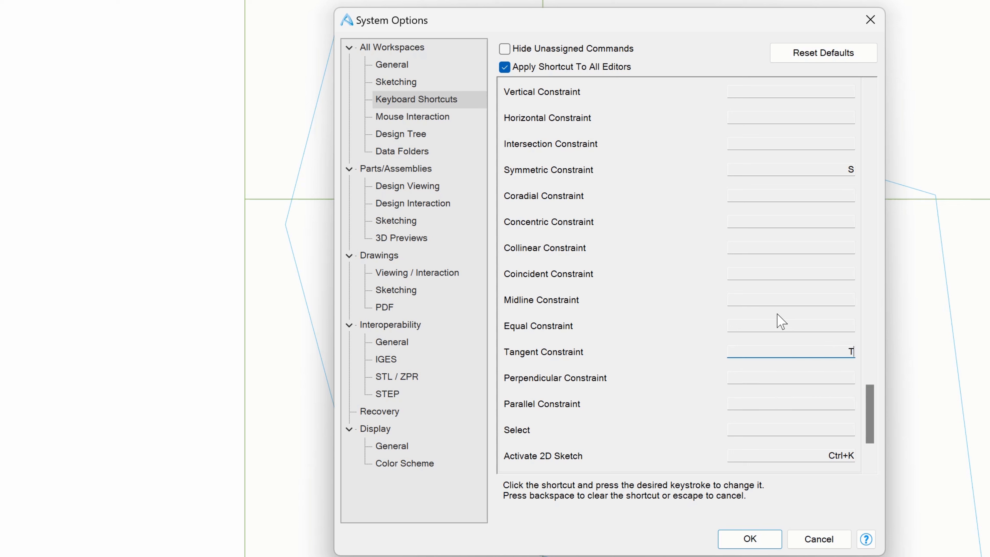
# - Assign the sketch shortcuts V to Vertical Constraint, H to Horizontal Constraint and D to Dimension
pyautogui.scroll(2, 784, 293)
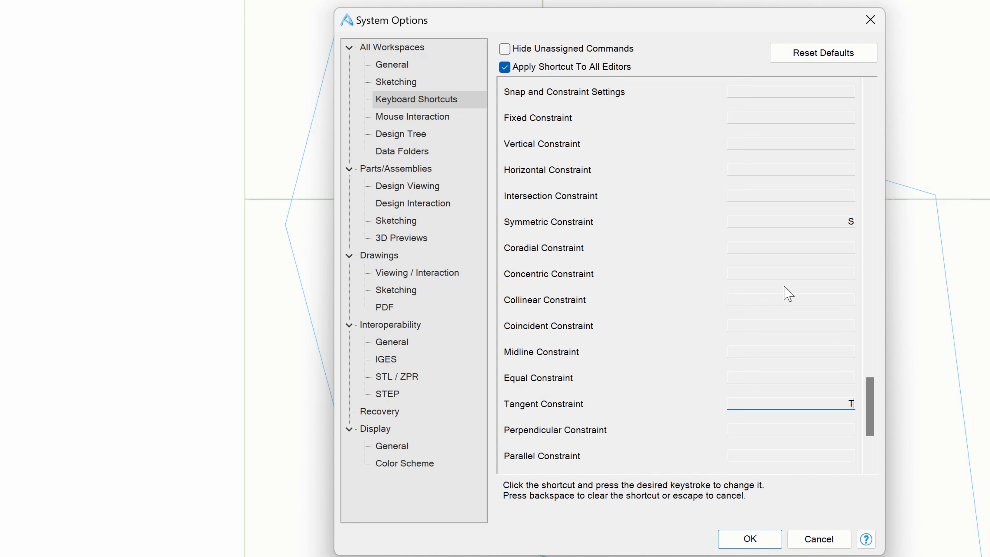
pyautogui.click(740, 143)
pyautogui.press('v')
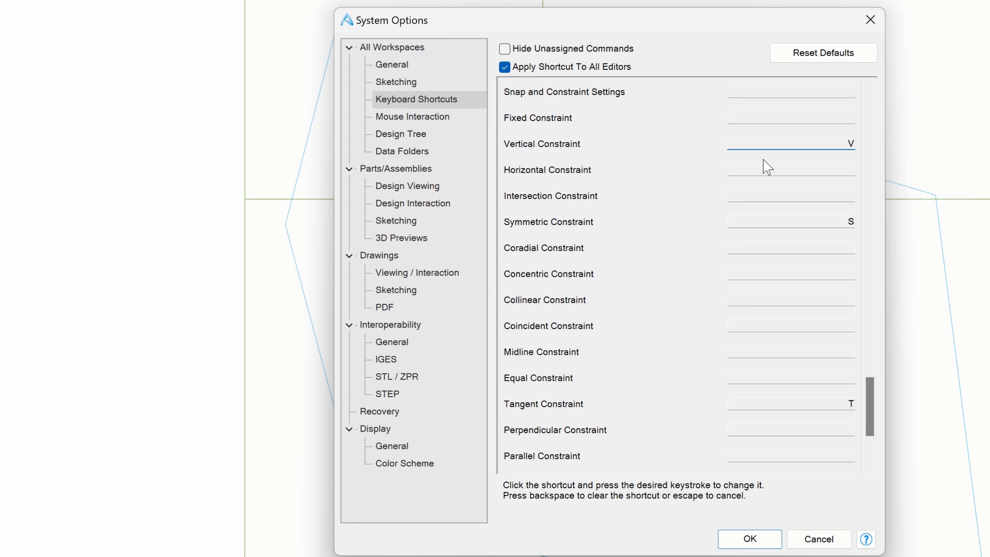
pyautogui.click(766, 168)
pyautogui.scroll(-2, 804, 180)
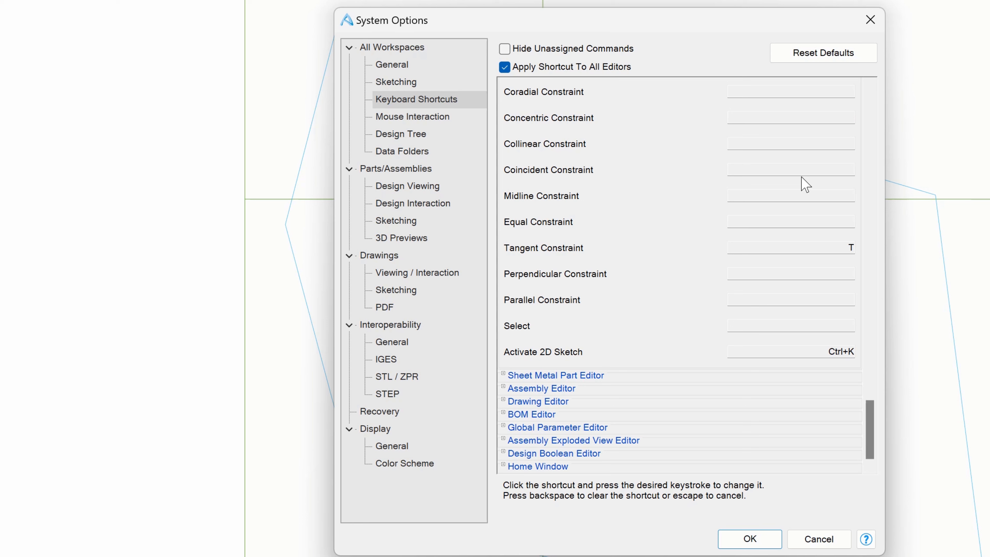
pyautogui.scroll(3, 804, 180)
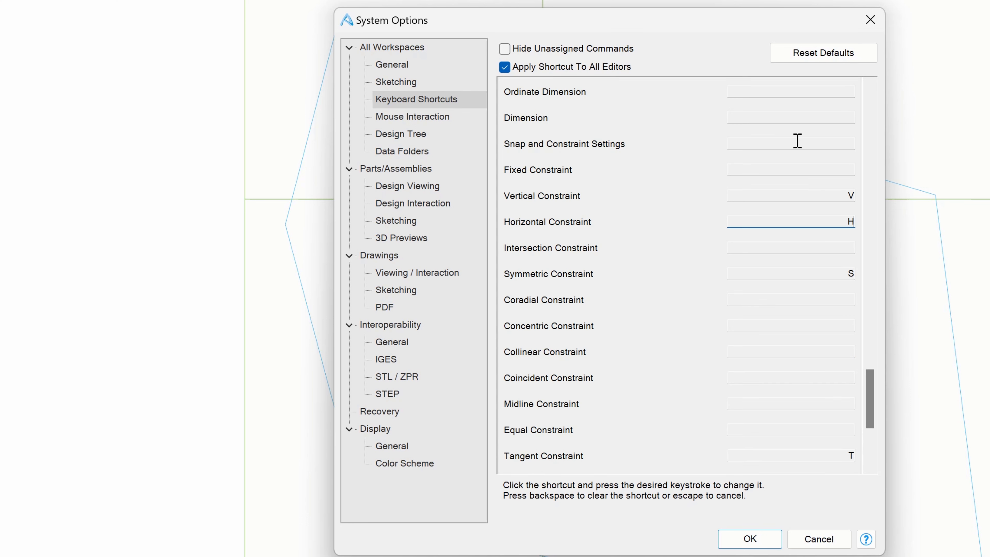
pyautogui.click(793, 118)
pyautogui.press('d')
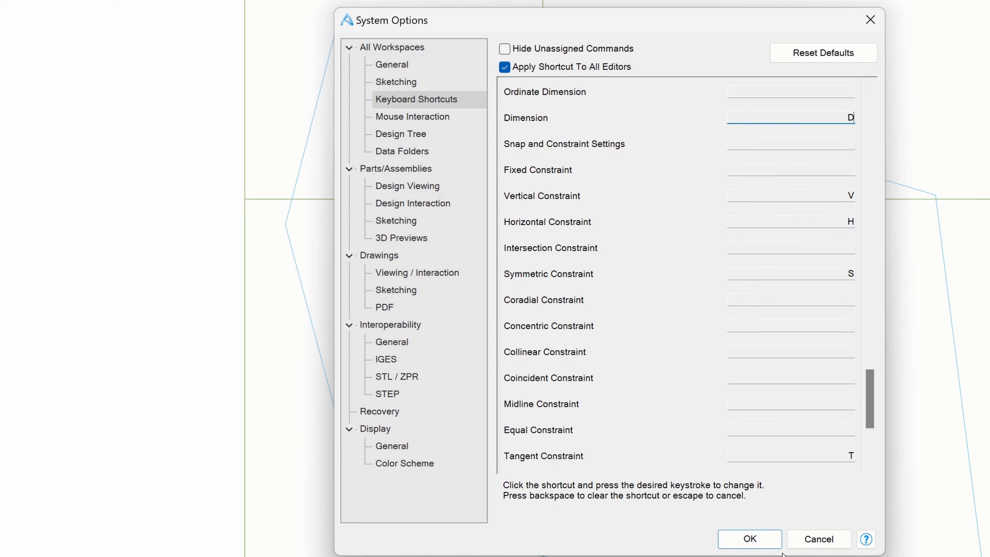
# - Accept the shortcut settings and open the existing profile sketch for editing
pyautogui.click(776, 546)
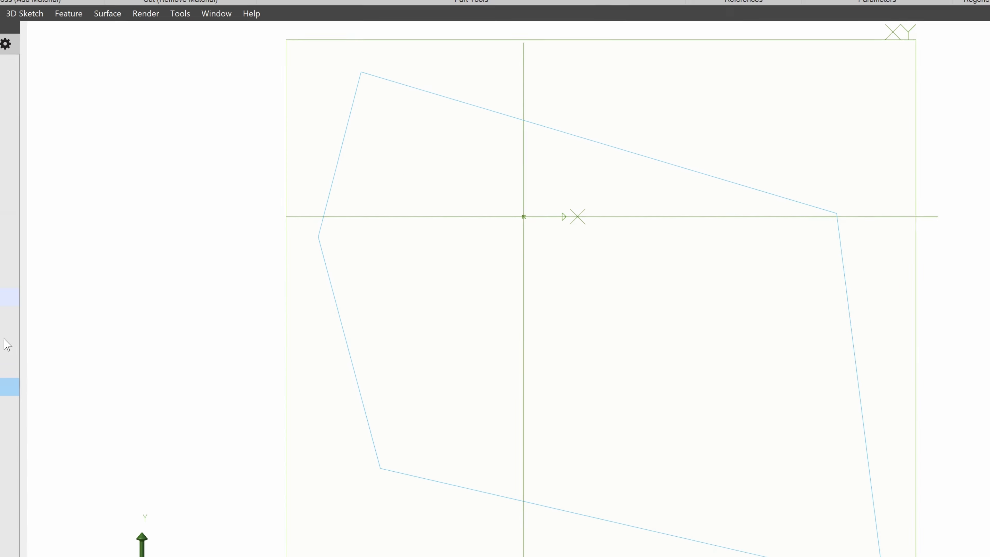
pyautogui.rightClick(60, 361)
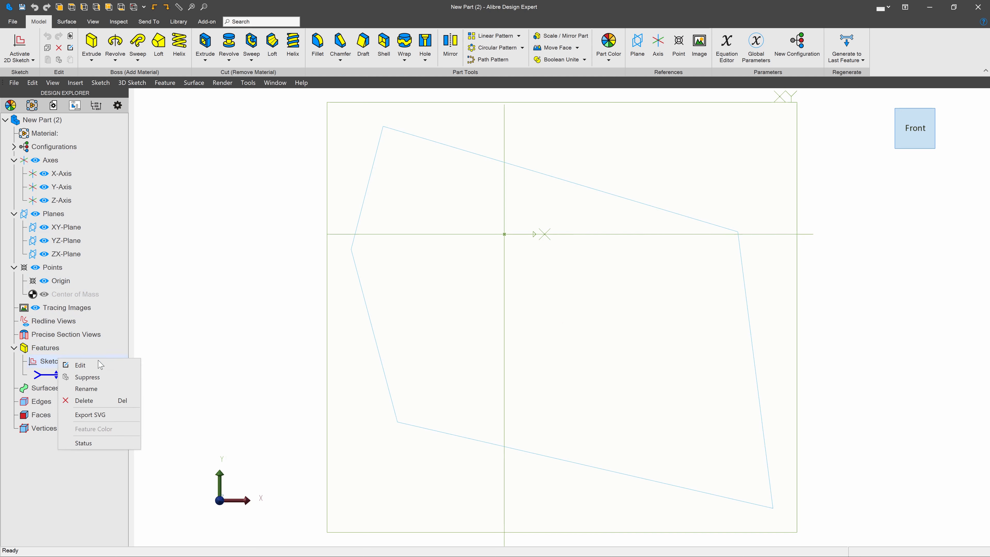
pyautogui.click(100, 364)
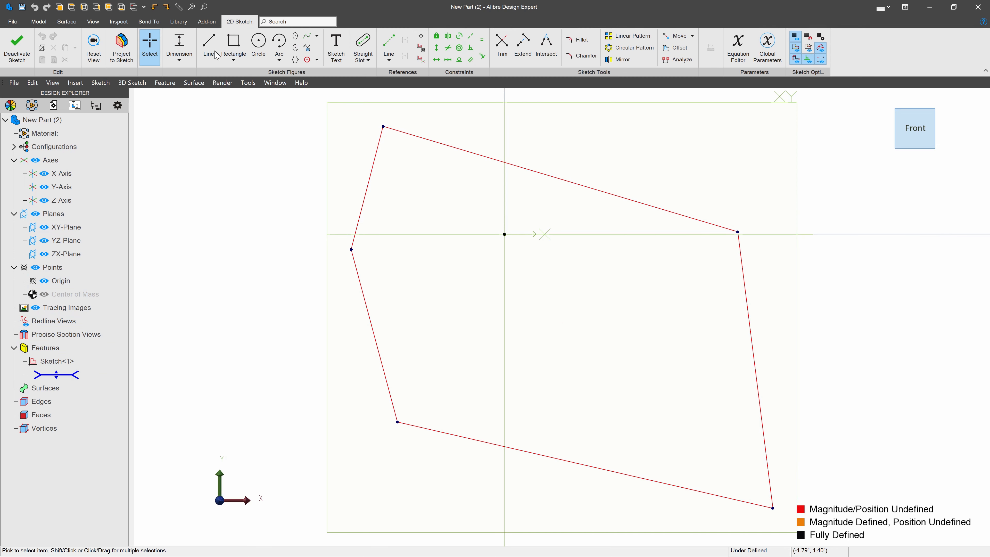
# - Dimension the vertical height of the short upper-left line, accepting the proposed value
pyautogui.moveTo(366, 207); pyautogui.dragTo(365, 199)
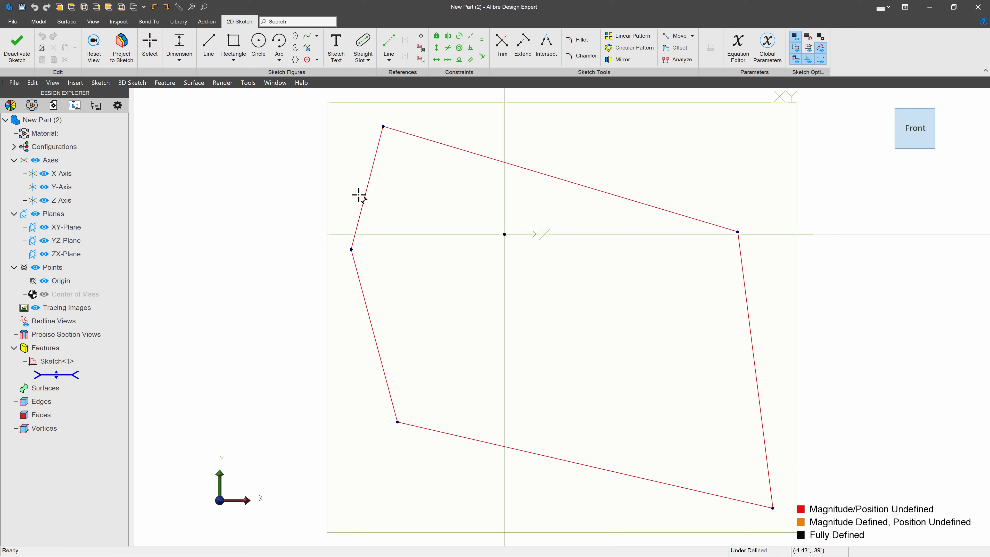
pyautogui.click(361, 195)
pyautogui.click(335, 178)
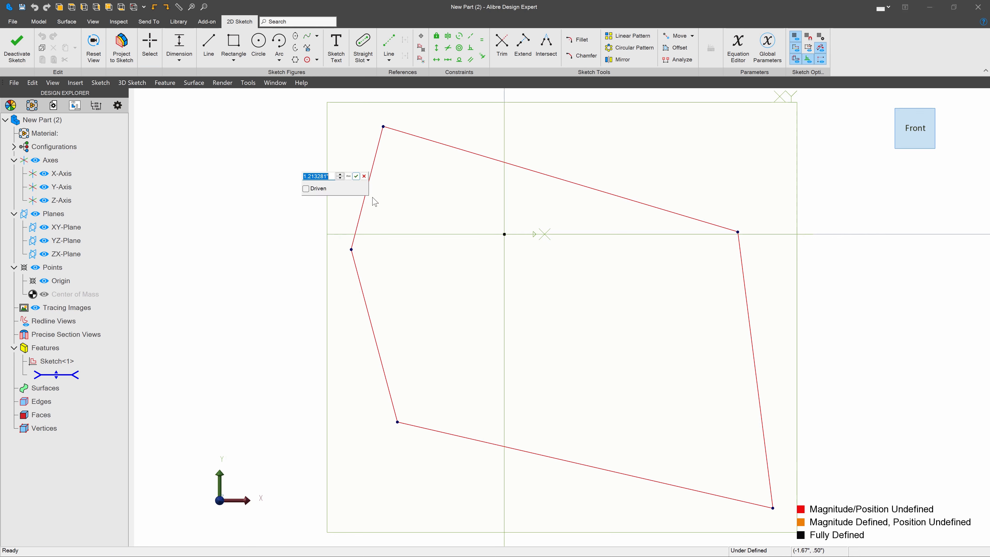
pyautogui.click(356, 176)
pyautogui.press('Escape')
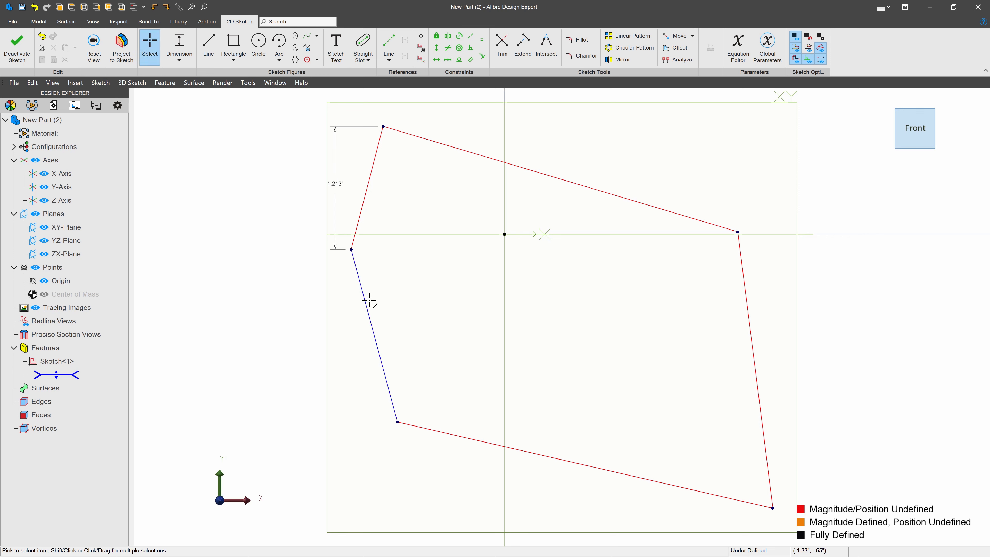
# - Constrain the lower-left line to be vertical and the bottom line to be horizontal
pyautogui.click(369, 300)
pyautogui.press('v')
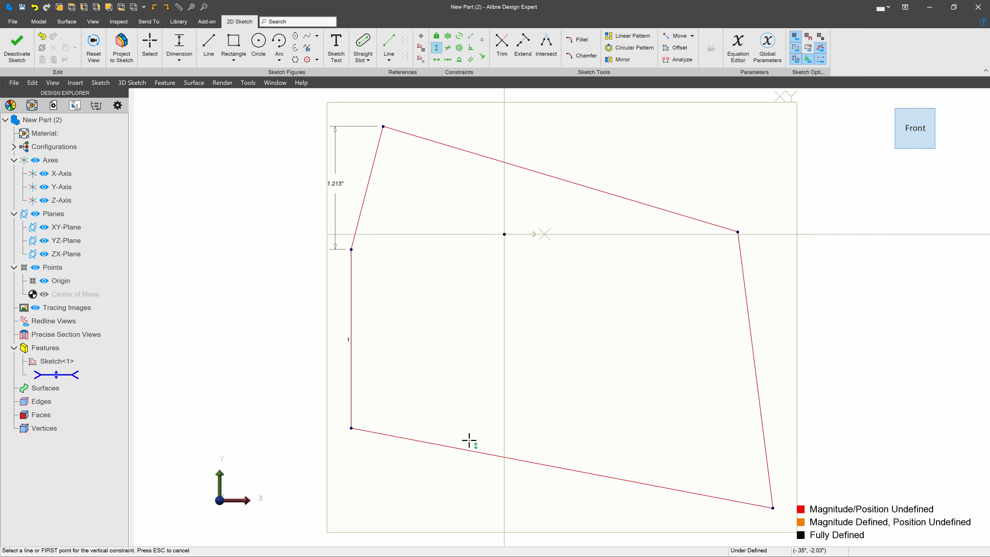
pyautogui.press('h')
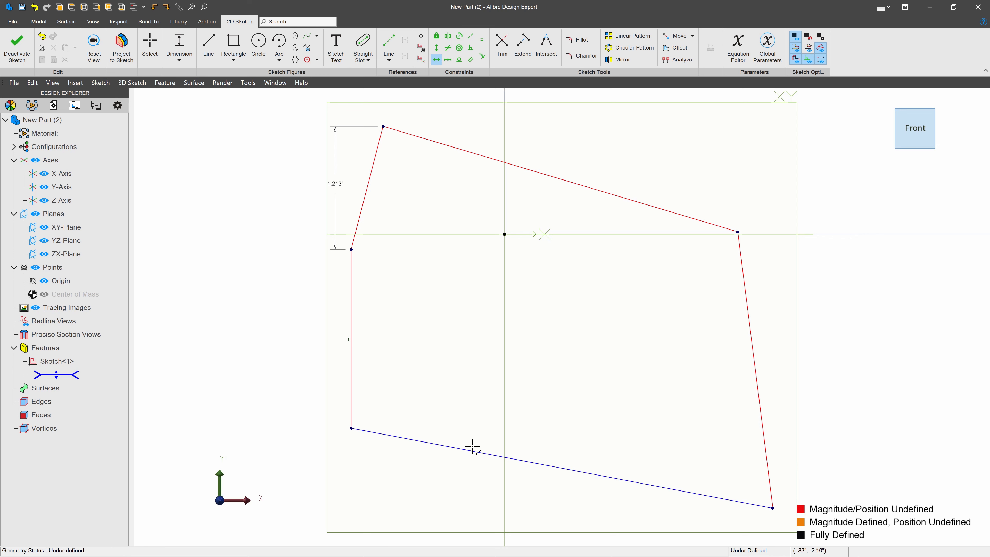
pyautogui.click(473, 451)
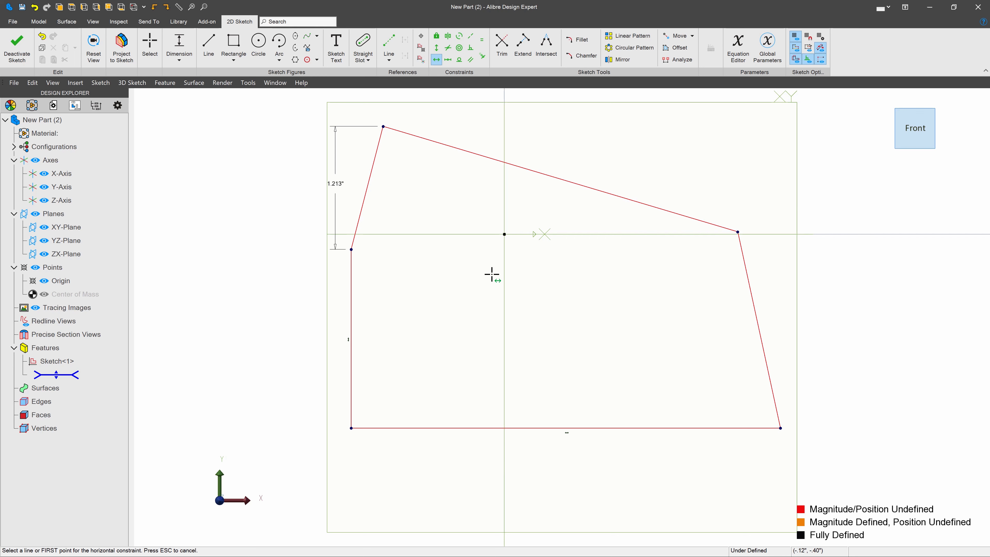
pyautogui.press('Escape')
# - Dimension the right slanted line's vertical height at 2" and exit the sketch
pyautogui.click(753, 303)
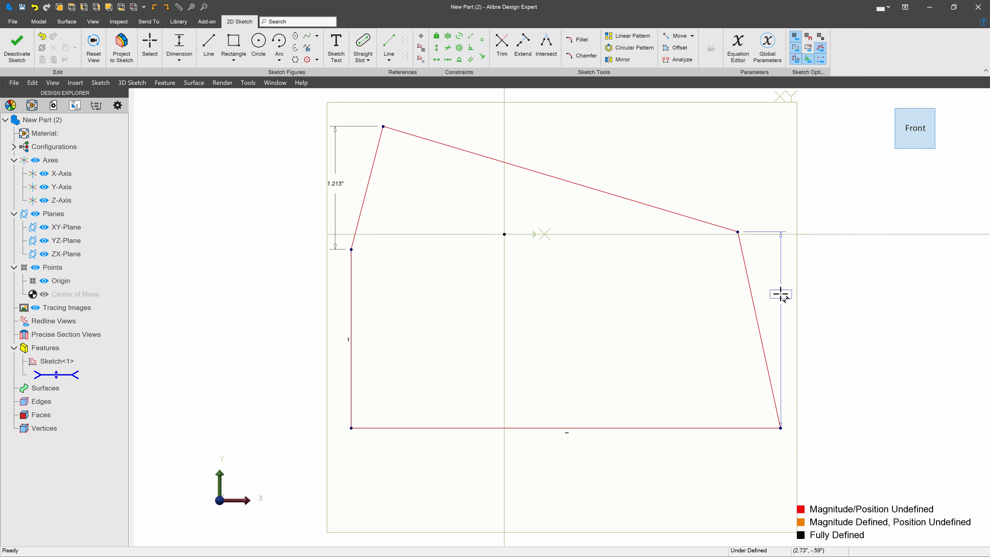
pyautogui.click(778, 291)
pyautogui.write('2')
pyautogui.press('Return')
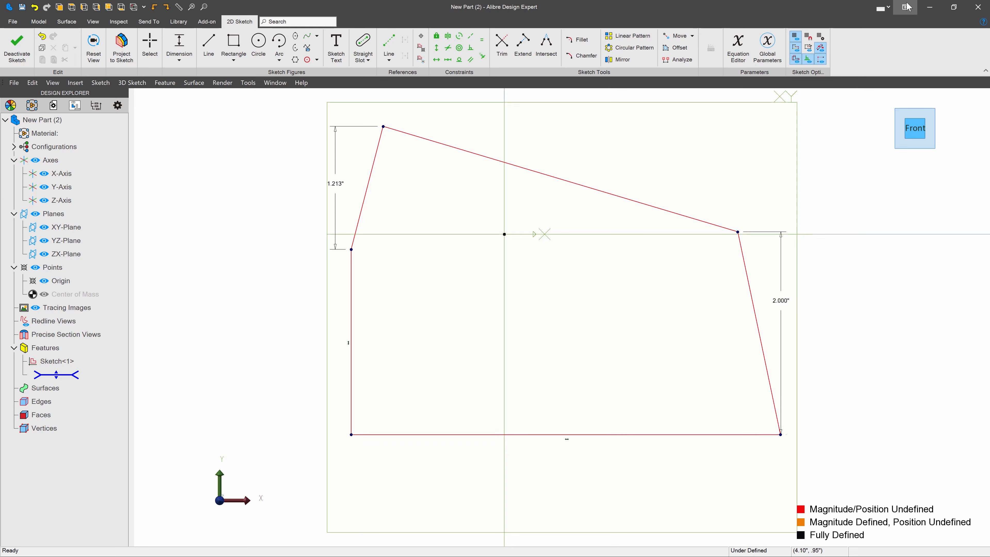
pyautogui.press('Escape')
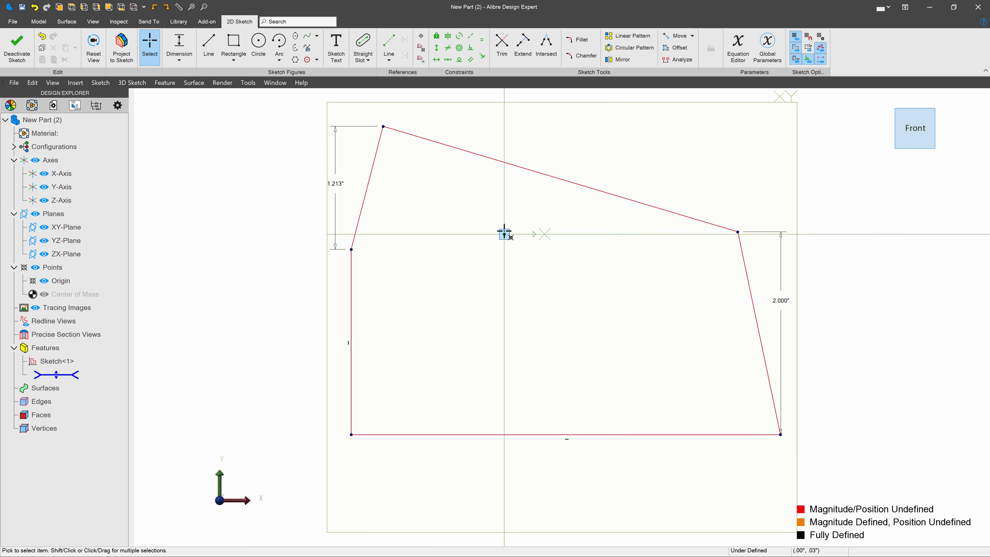
pyautogui.click(436, 60)
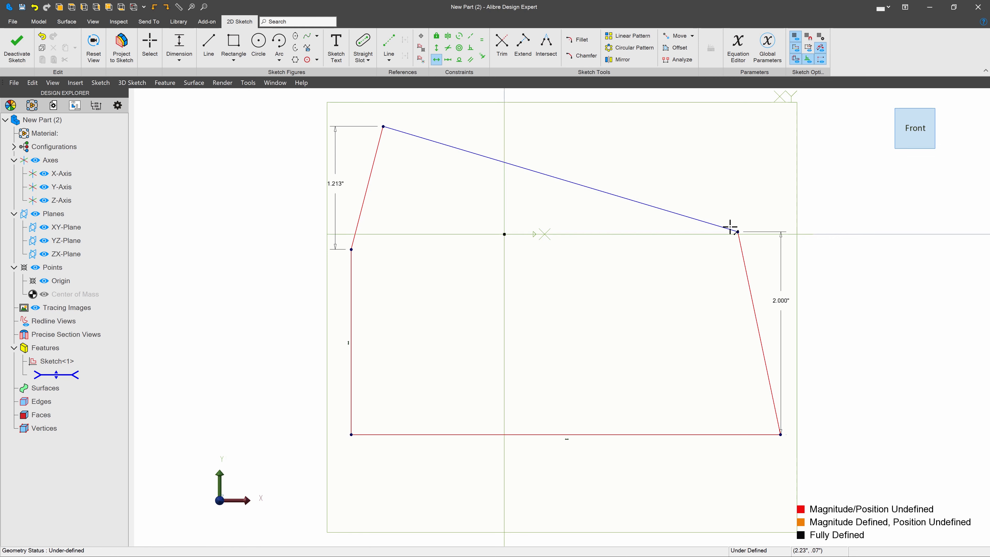
pyautogui.press('Escape')
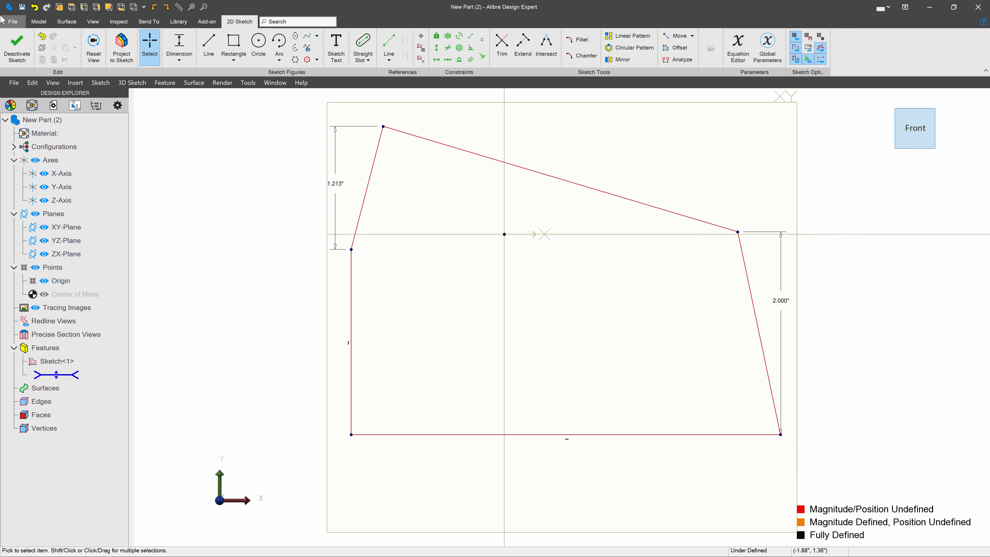
pyautogui.click(11, 42)
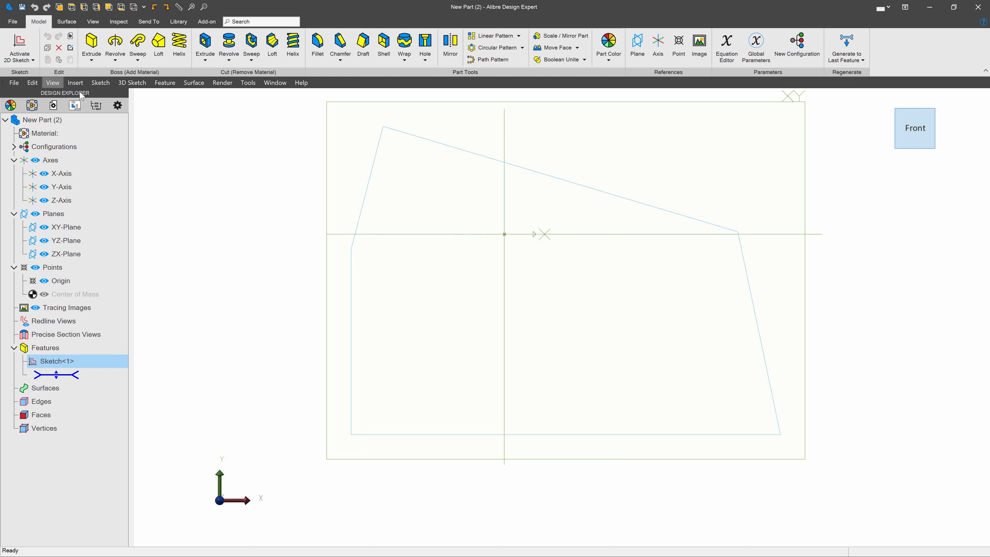
# - Examine the data folder settings and the general appearance options for parts and assemblies, and close the system options
pyautogui.click(117, 105)
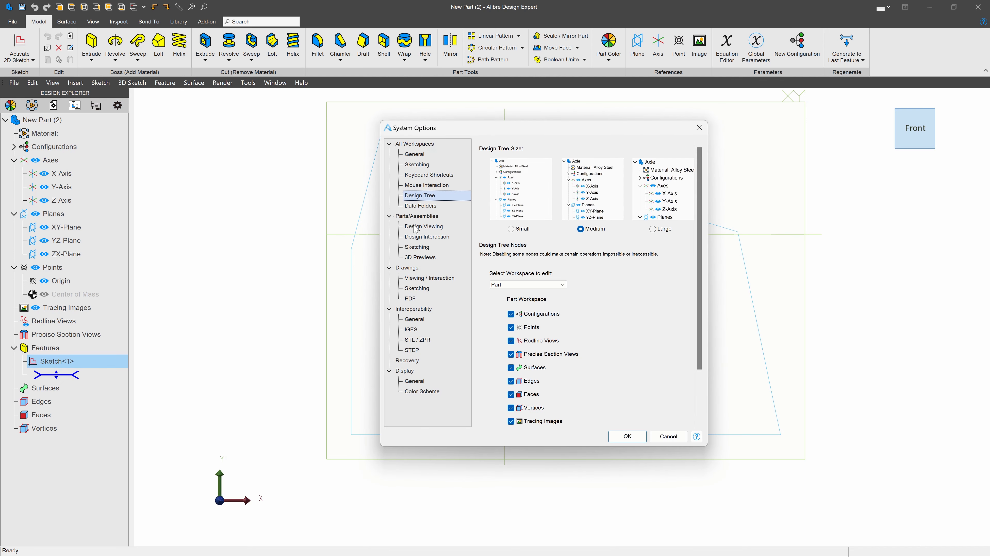
pyautogui.click(426, 205)
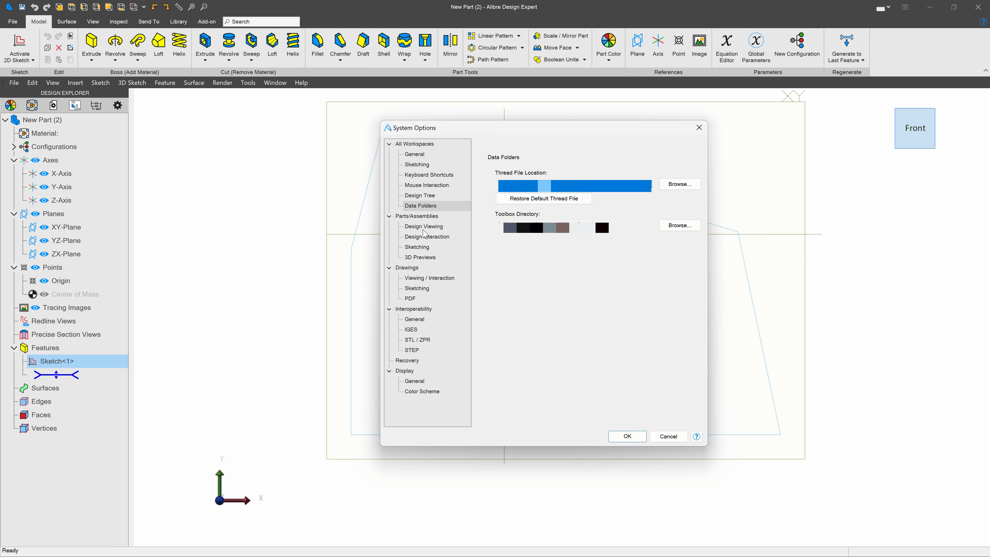
pyautogui.click(407, 219)
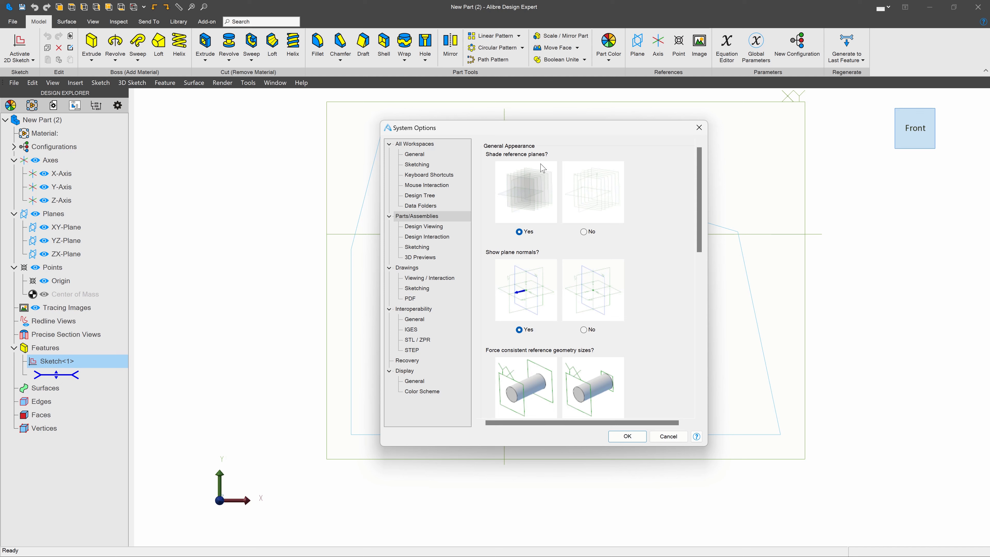
pyautogui.scroll(-2, 536, 250)
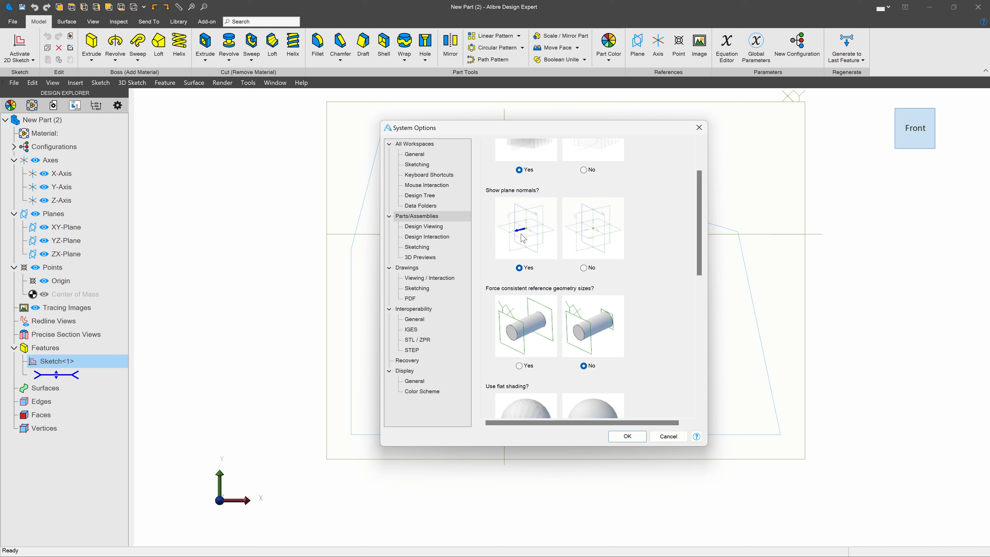
pyautogui.scroll(-1, 541, 236)
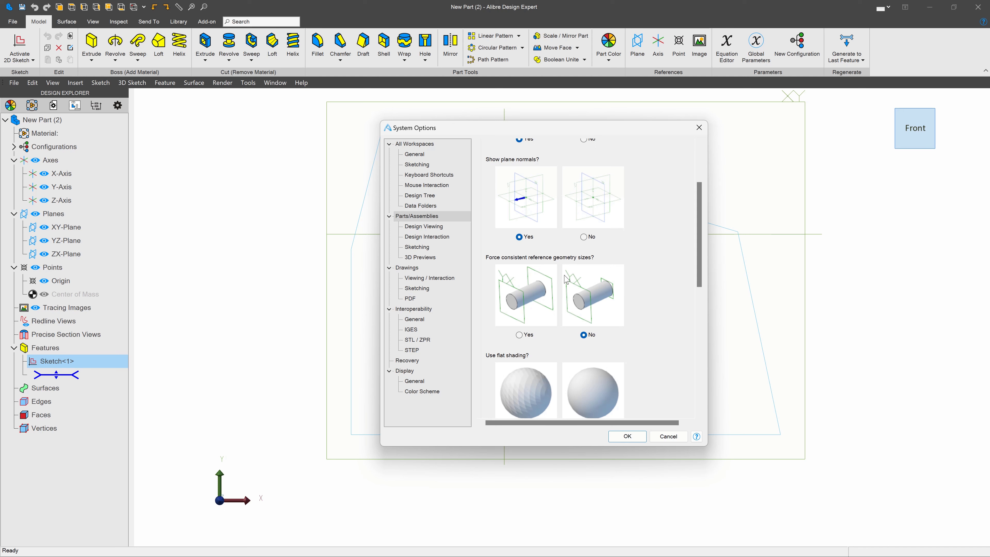
pyautogui.scroll(-3, 566, 269)
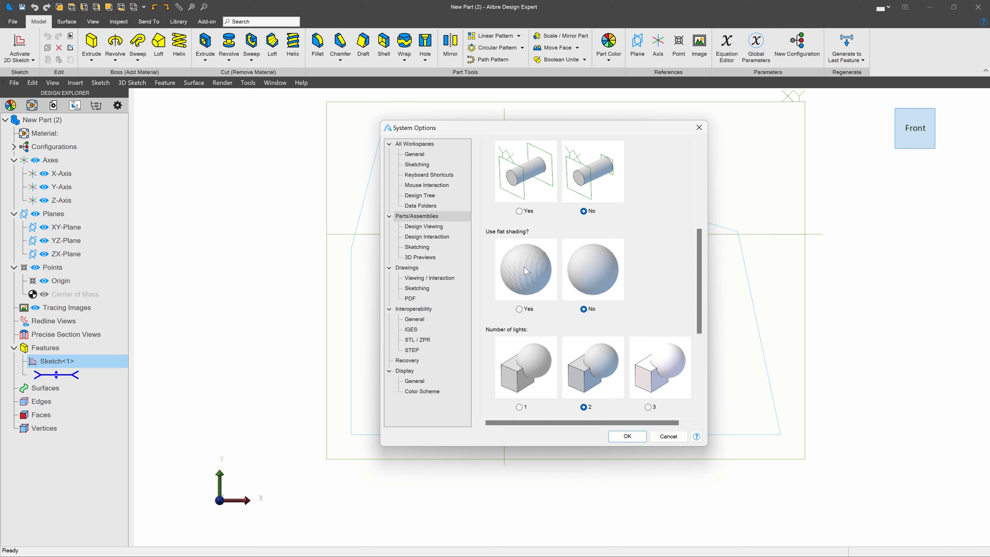
pyautogui.scroll(-2, 523, 271)
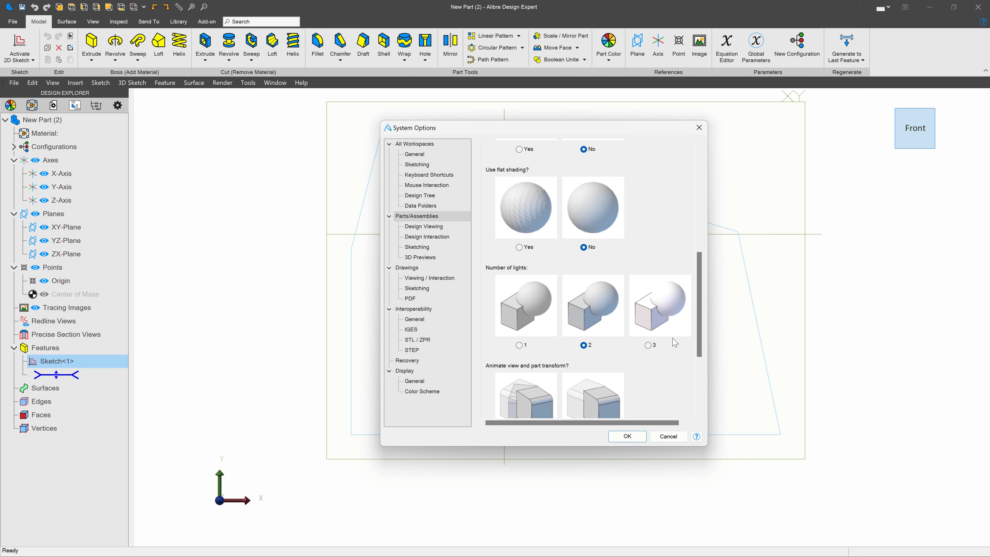
pyautogui.scroll(-5, 675, 342)
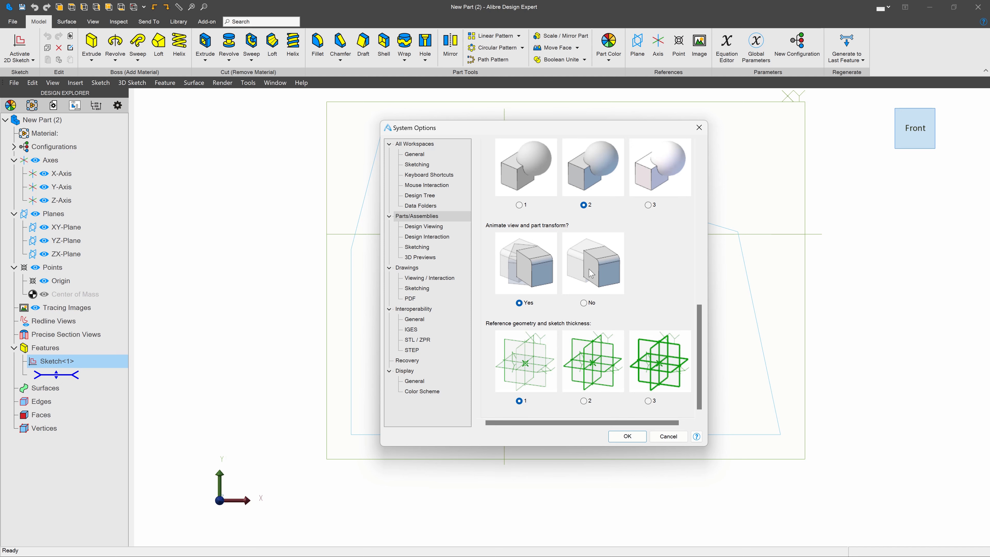
pyautogui.click(619, 436)
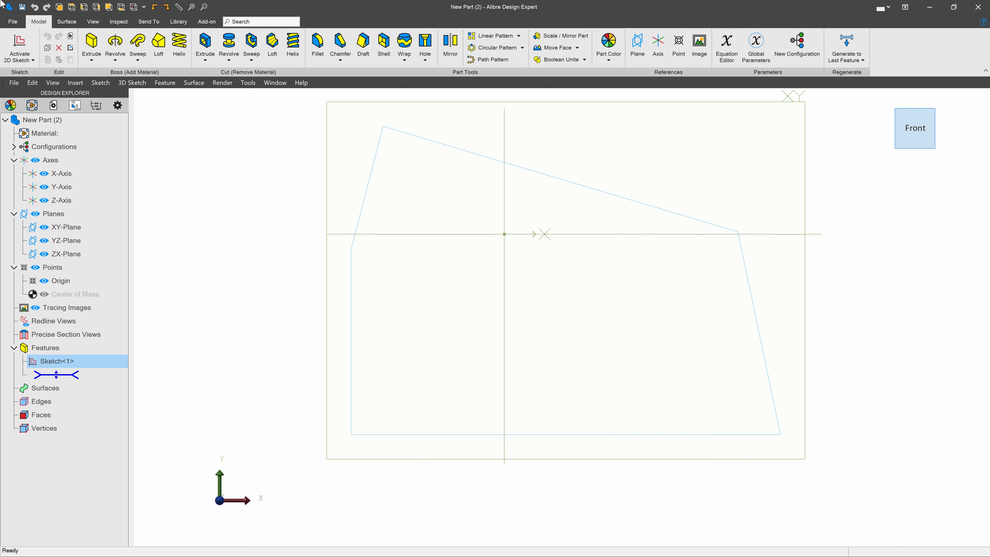
# - Extrude the sketch as a 5" deep boss and view it from the front and in isometric
pyautogui.click(92, 45)
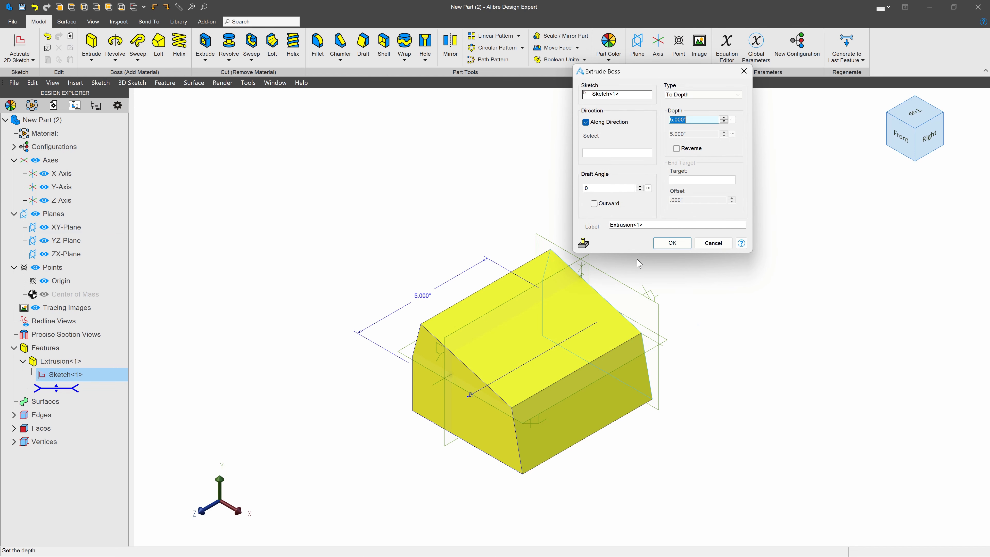
pyautogui.click(671, 242)
pyautogui.click(901, 137)
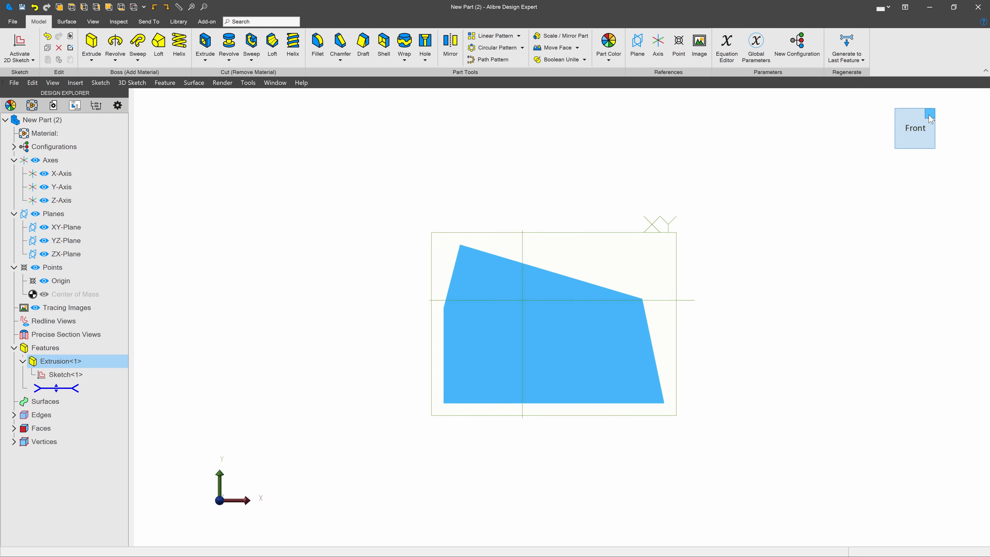
pyautogui.click(929, 115)
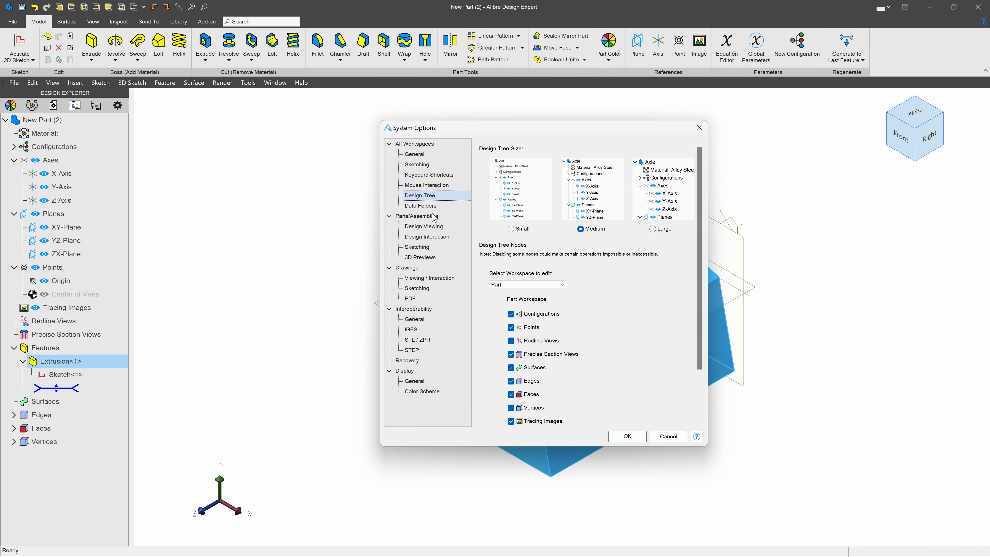
# - Turn off the animation of view and part transforms in the design viewing options
pyautogui.click(431, 230)
pyautogui.scroll(-5, 578, 316)
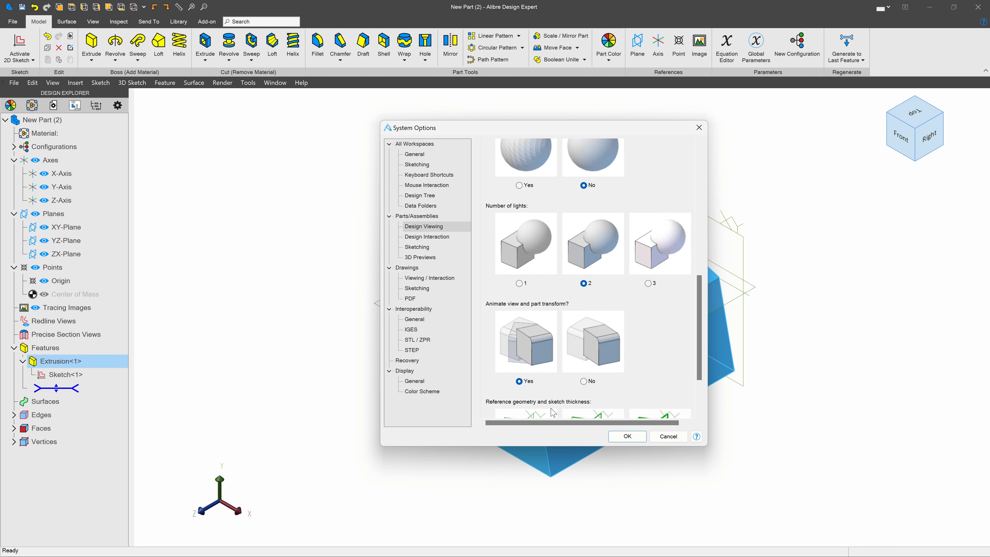
pyautogui.click(583, 381)
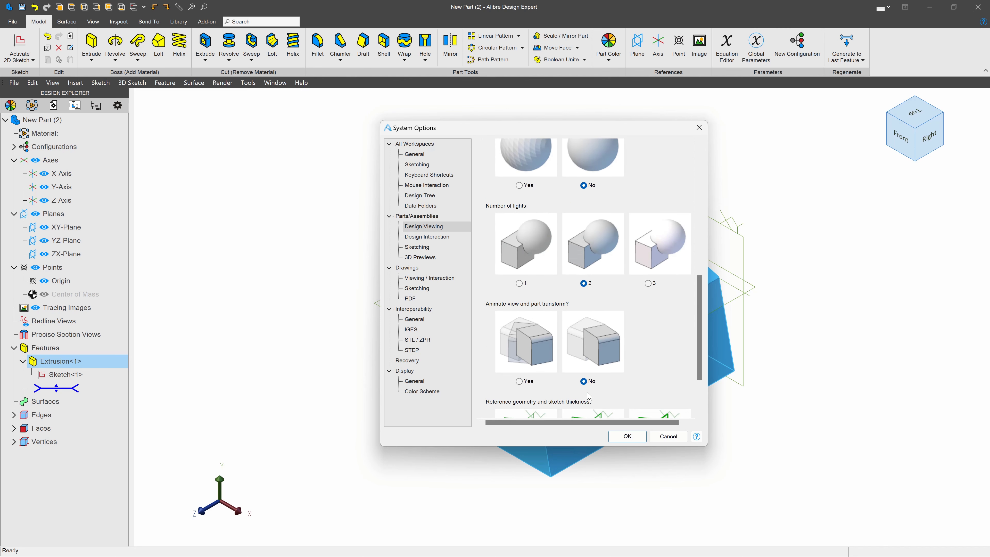
pyautogui.click(627, 436)
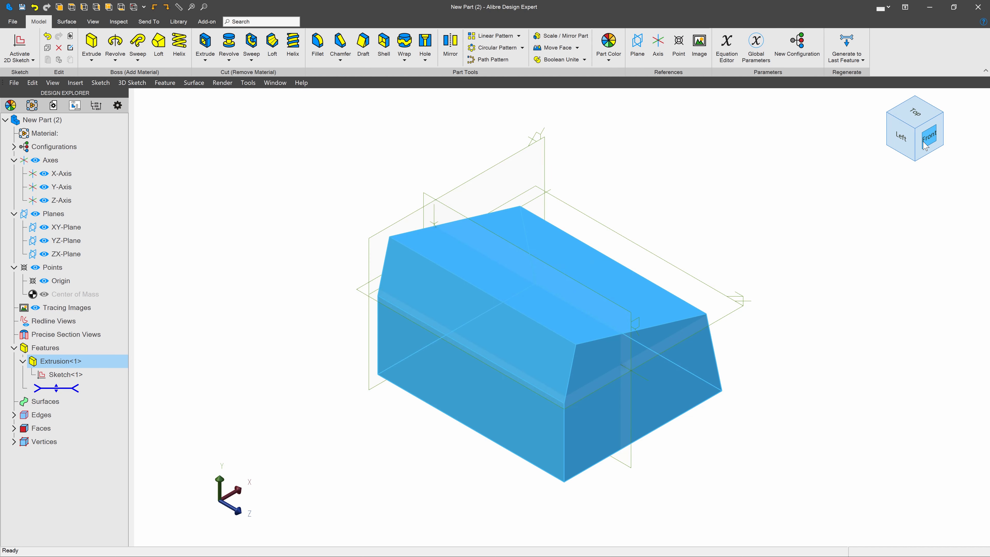
# - Examine how the view switches between standard orientations, including top, front and the isometric (-X, +Y, +Z) view
pyautogui.click(913, 133)
pyautogui.click(898, 112)
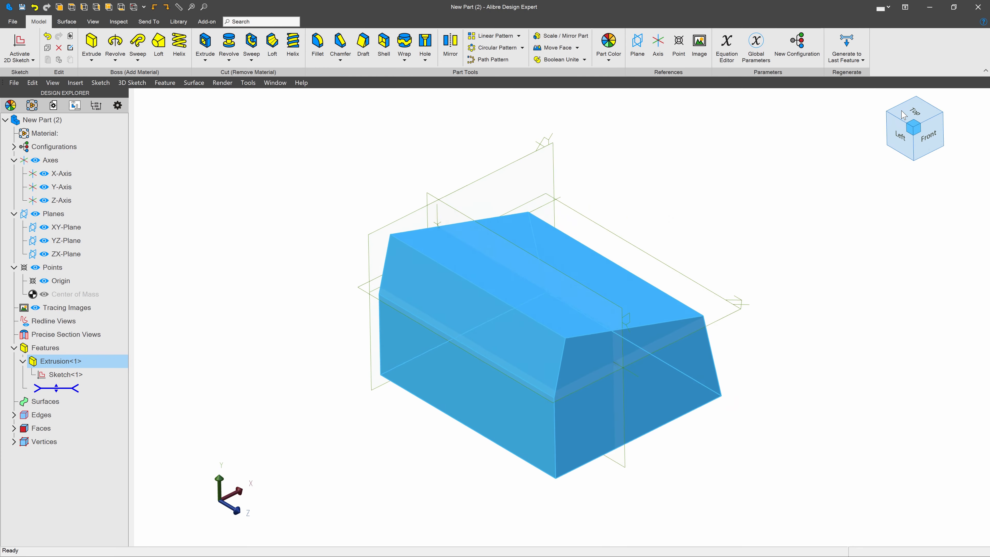
pyautogui.click(109, 7)
pyautogui.click(84, 7)
pyautogui.click(72, 7)
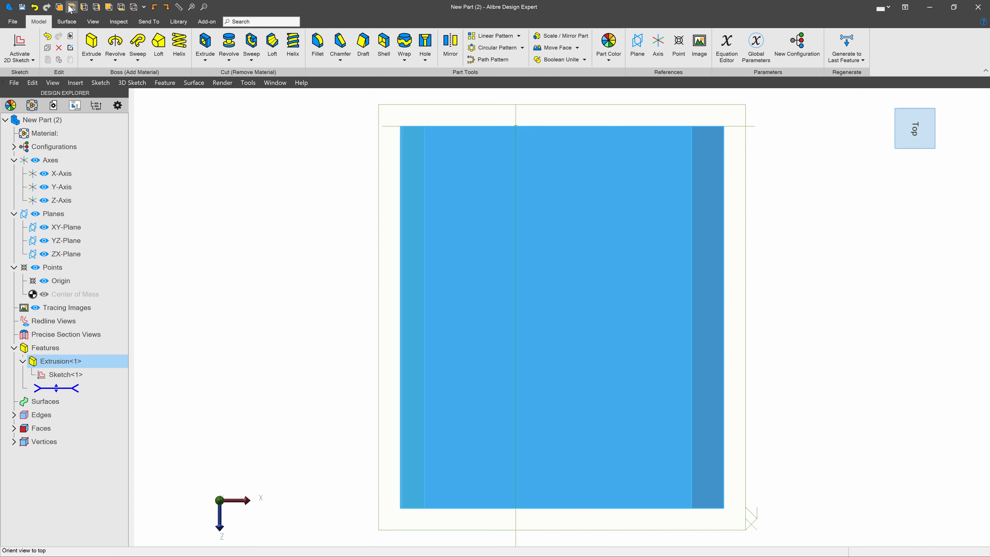
pyautogui.click(96, 7)
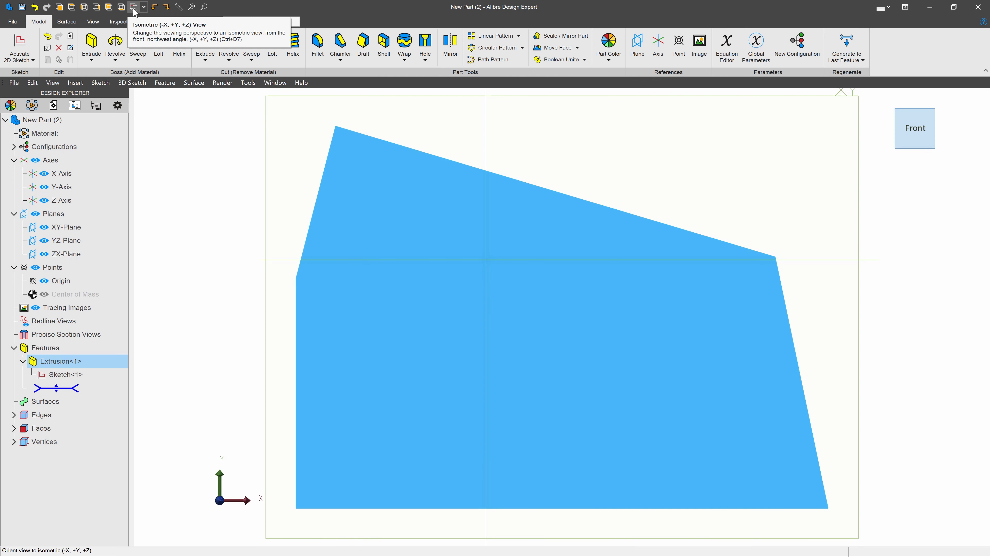
pyautogui.click(134, 7)
# - Turn on the animation of view and part transforms in the design viewing options for parts and assemblies
pyautogui.click(123, 108)
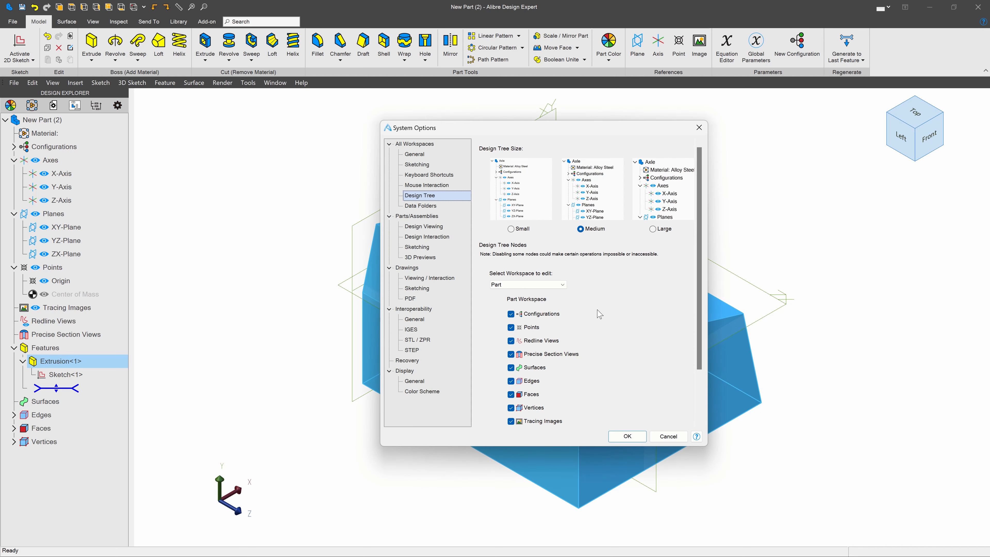
pyautogui.click(424, 226)
pyautogui.scroll(-5, 565, 363)
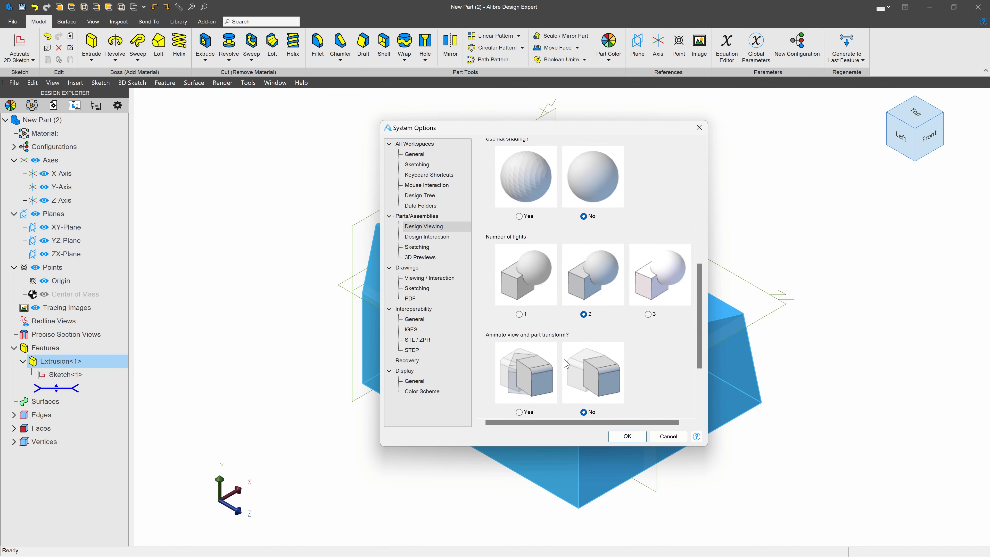
pyautogui.click(519, 411)
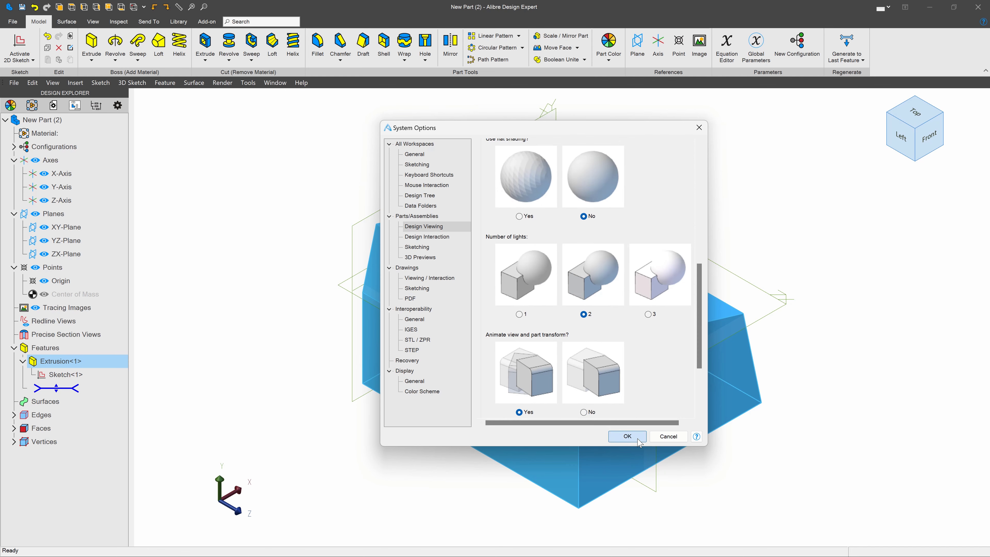
pyautogui.click(627, 436)
# - Examine the animated transitions between standard orientations, including the bottom and isometric (-X, +Y, +Z) views
pyautogui.click(109, 4)
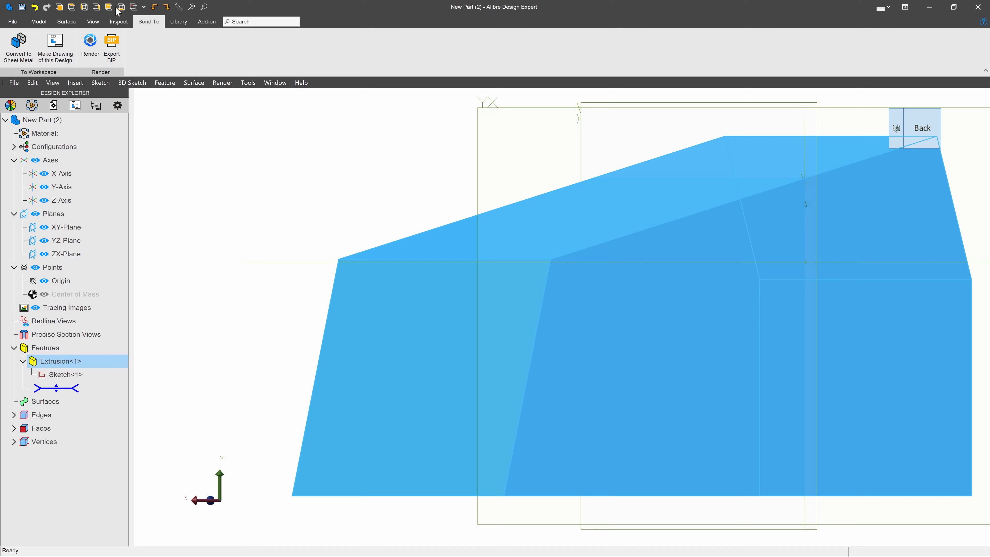
pyautogui.click(122, 7)
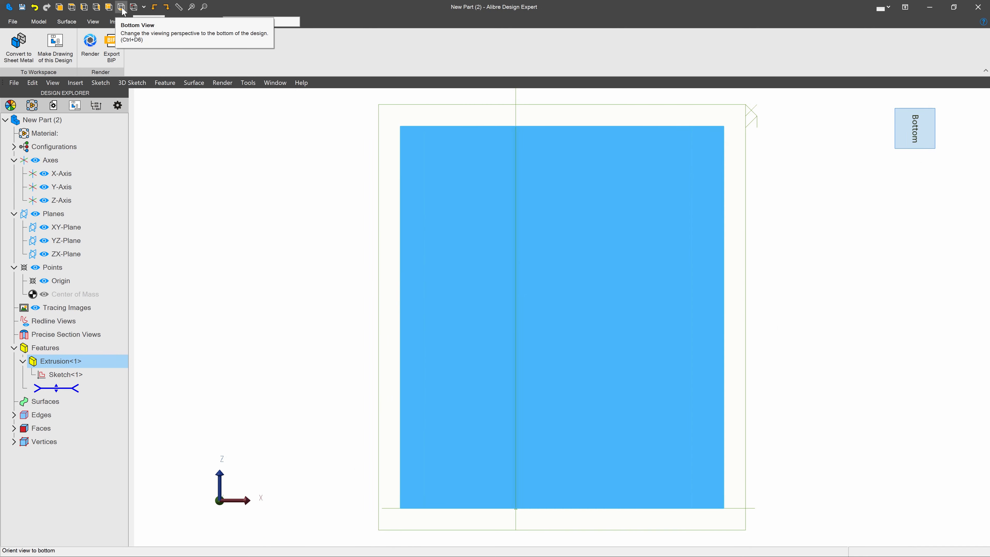
pyautogui.click(133, 7)
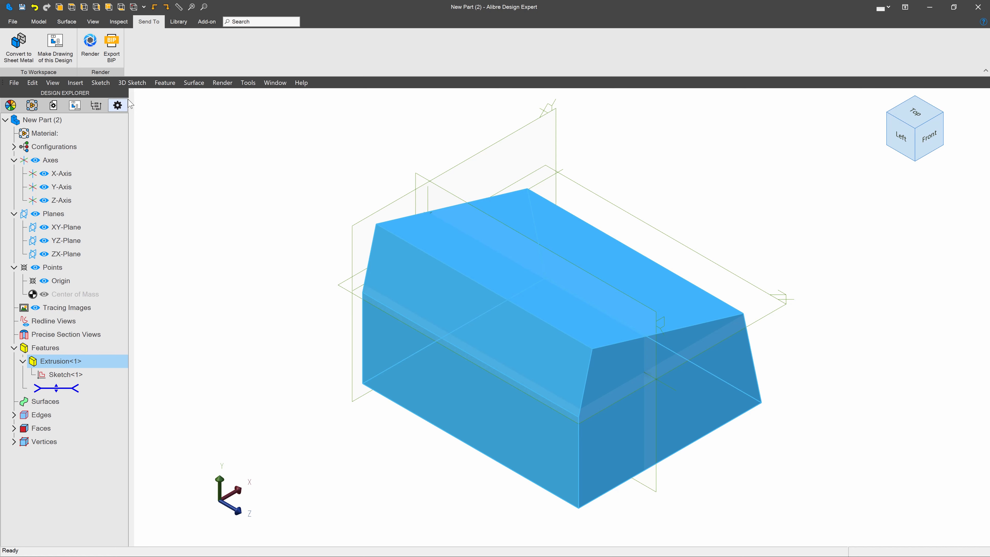
# - Examine the design tree size, node and appearance options for the part workspace, and close the options without changes
pyautogui.click(117, 105)
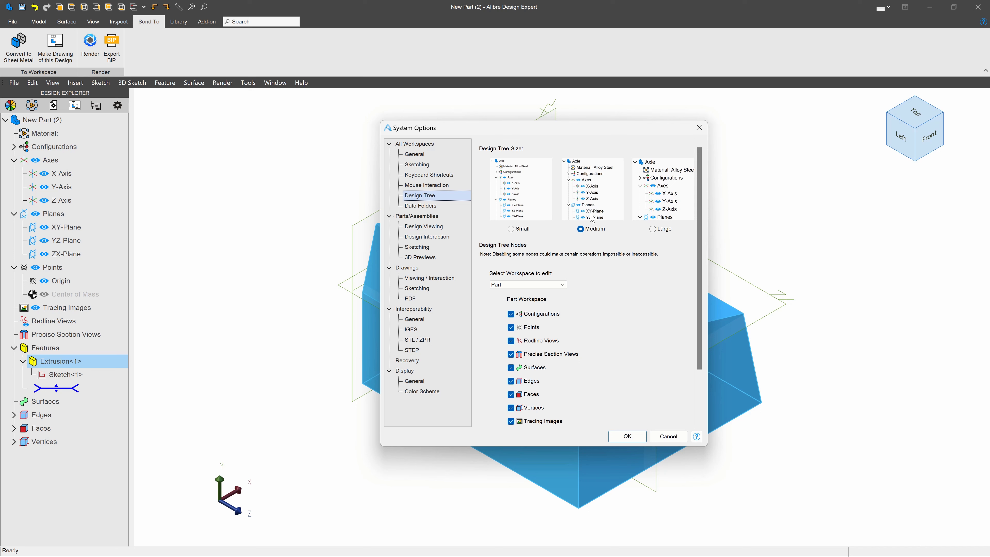
pyautogui.scroll(-2, 613, 302)
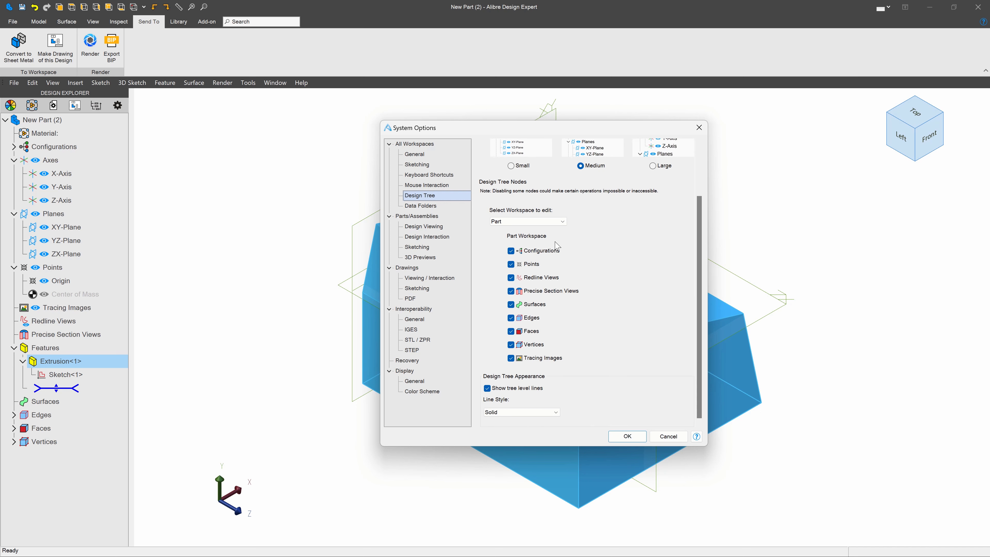
pyautogui.click(45, 416)
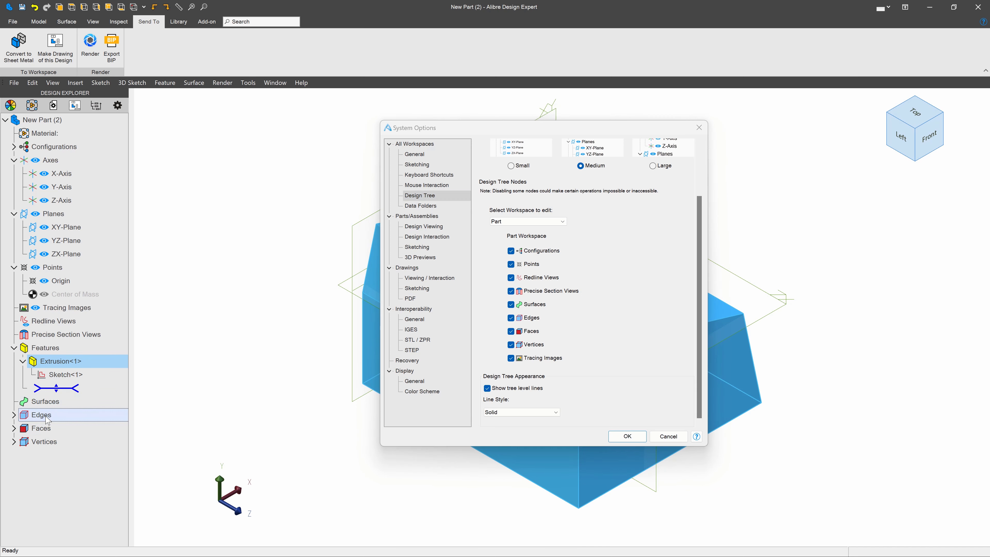
pyautogui.click(668, 436)
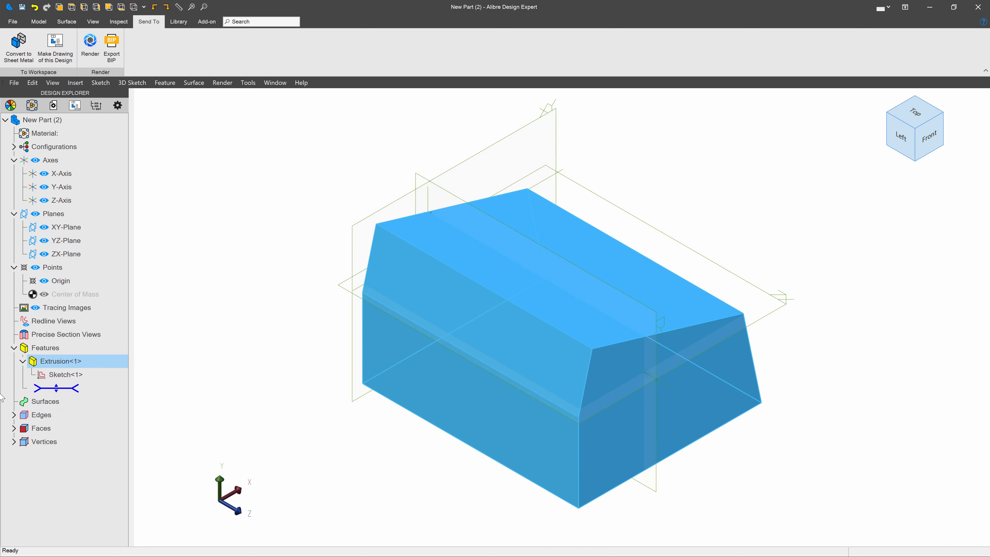
# - Expand the Edges node in the design tree and examine how entries such as Edge<1>, Edge<3> and Edge<6> correspond to the model
pyautogui.click(13, 414)
pyautogui.click(50, 431)
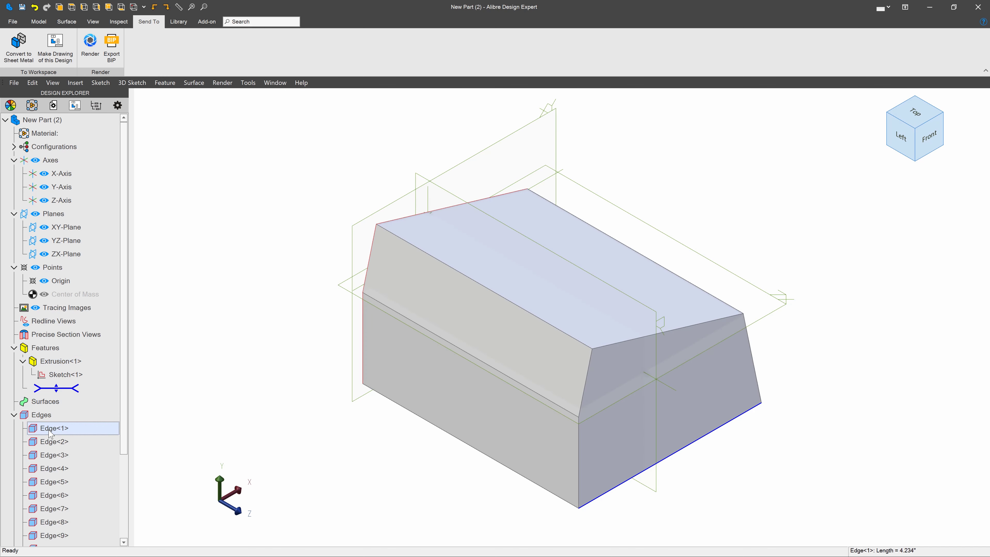
pyautogui.click(54, 454)
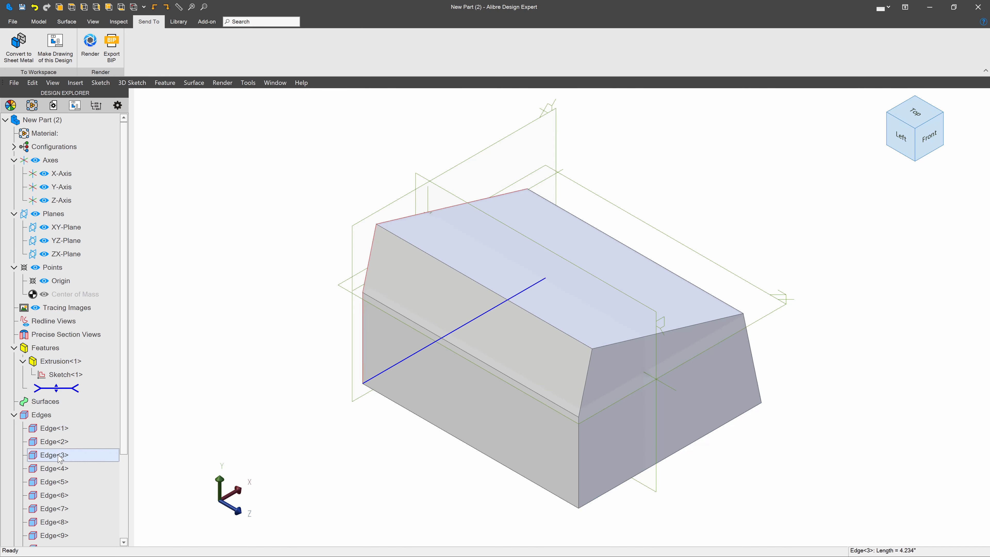
pyautogui.click(60, 496)
pyautogui.scroll(-3, 72, 477)
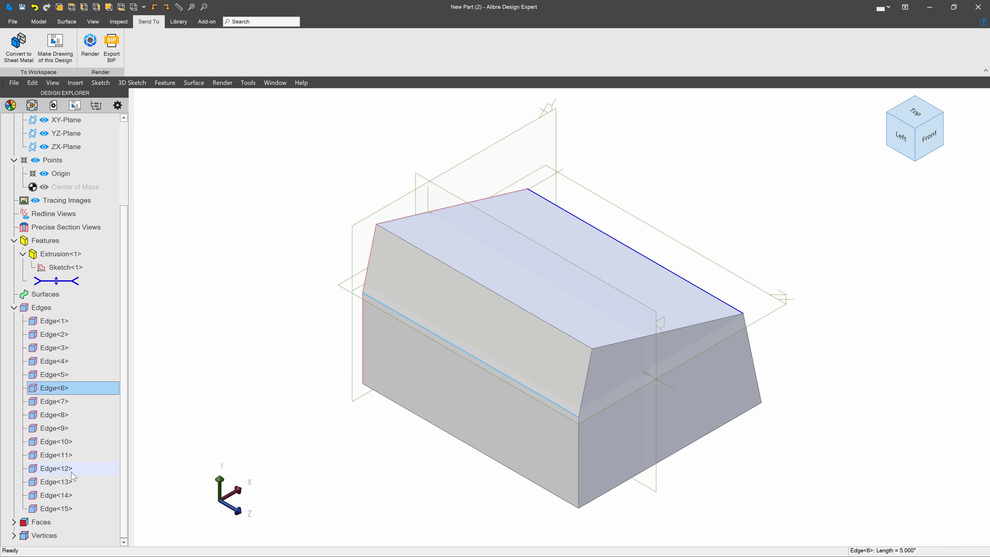
# - Examine the entries under the Faces and Vertices nodes, and collapse the Edges, Faces and Vertices nodes
pyautogui.click(14, 522)
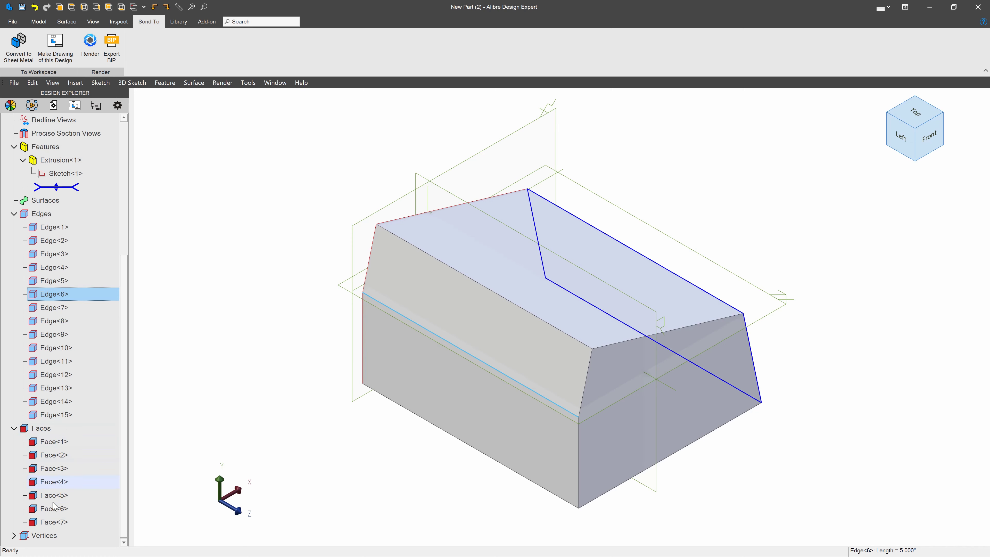
pyautogui.click(14, 535)
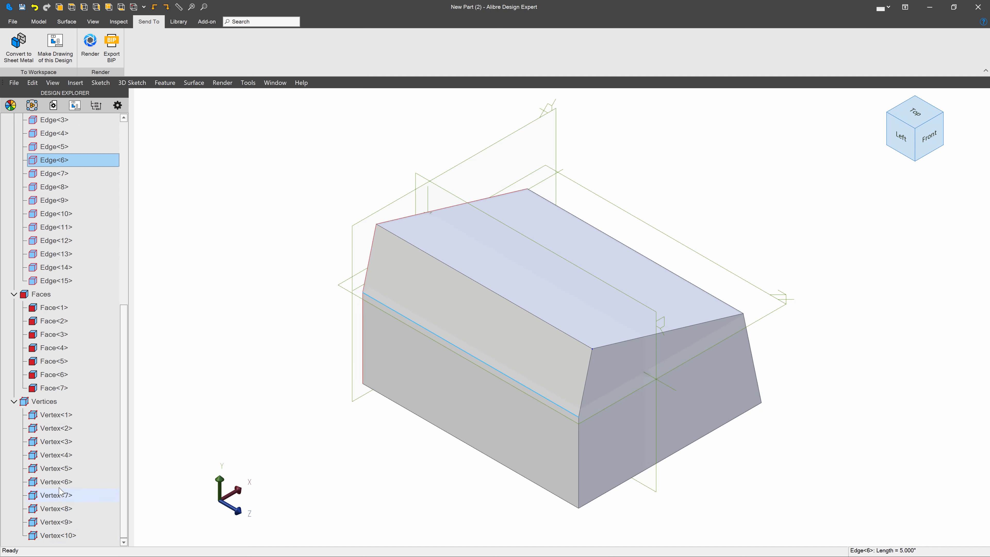
pyautogui.scroll(5, 27, 230)
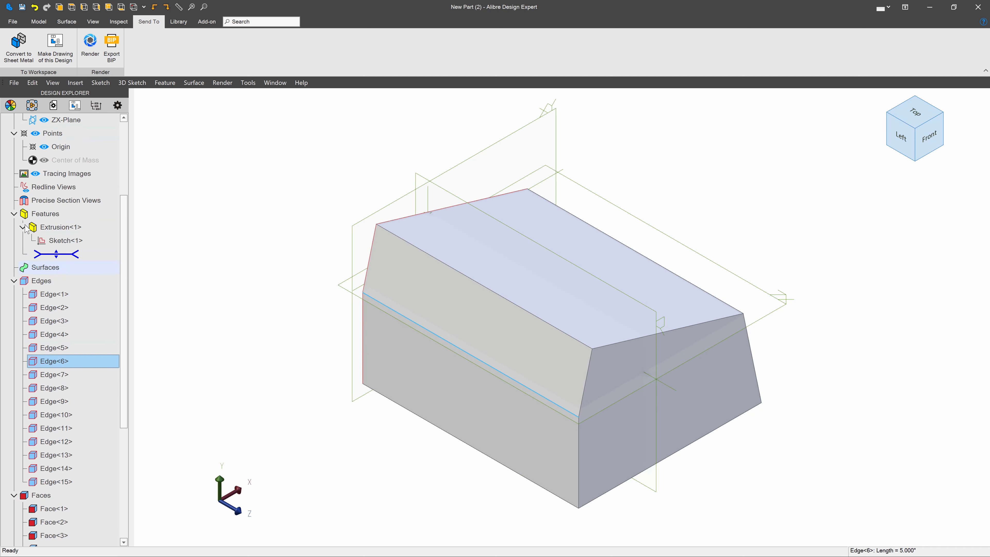
pyautogui.click(14, 281)
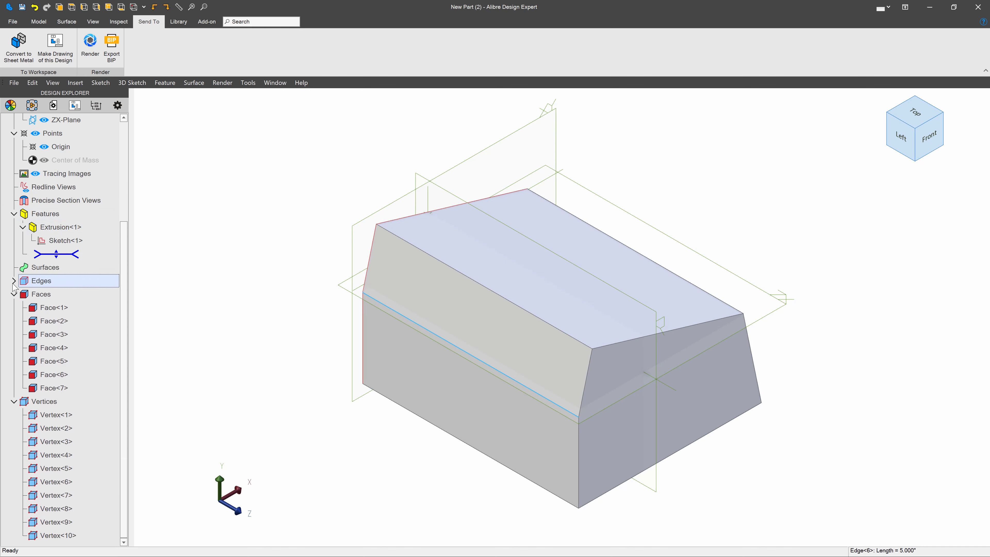
pyautogui.click(14, 294)
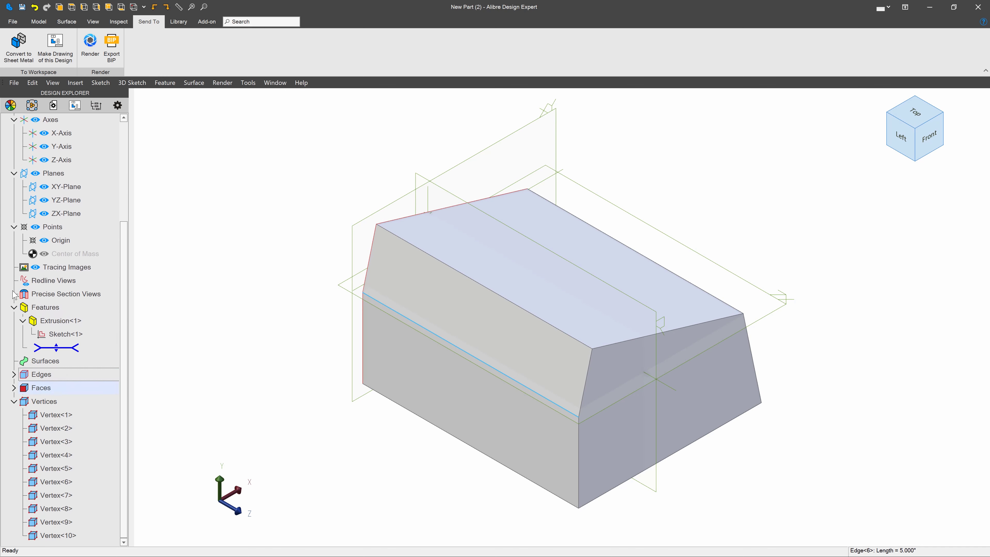
pyautogui.click(14, 401)
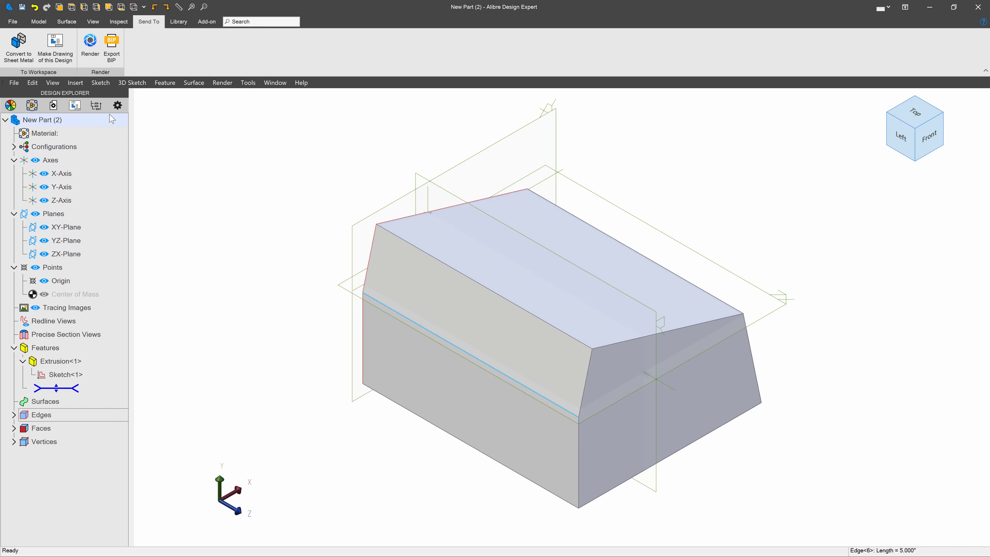
# - Hide the Vertices, Faces and Edges nodes from the part workspace's design tree through the system options
pyautogui.click(119, 105)
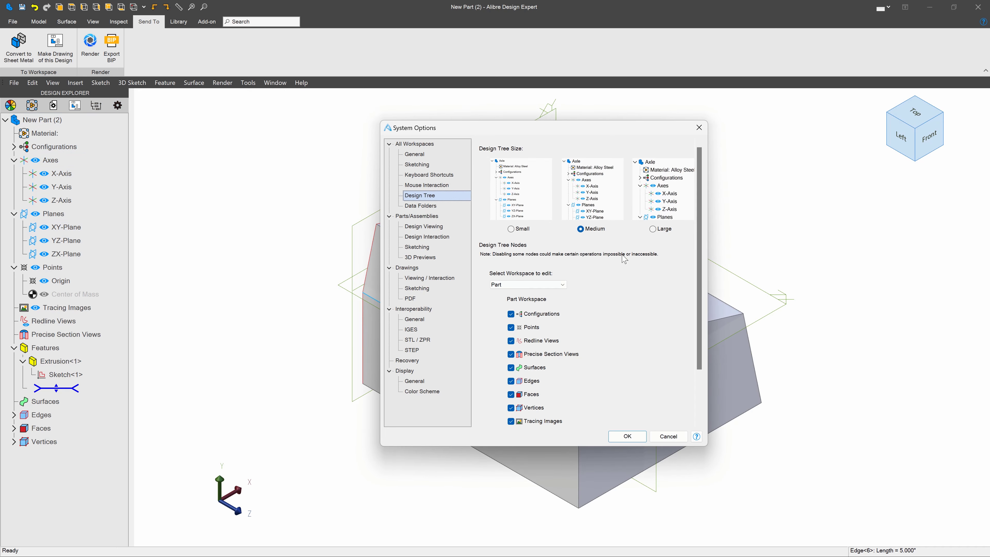
pyautogui.scroll(-2, 624, 259)
pyautogui.click(510, 344)
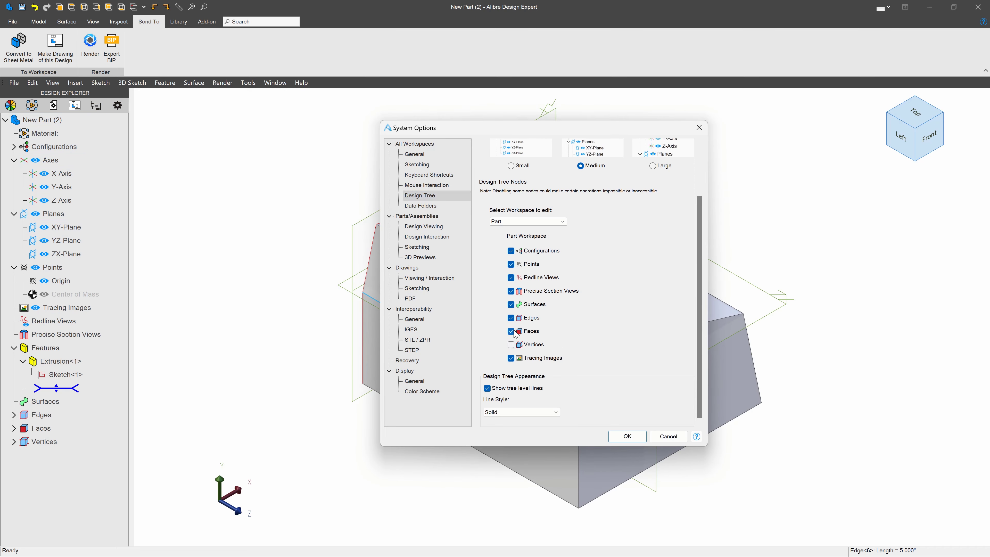
pyautogui.click(510, 331)
pyautogui.click(511, 317)
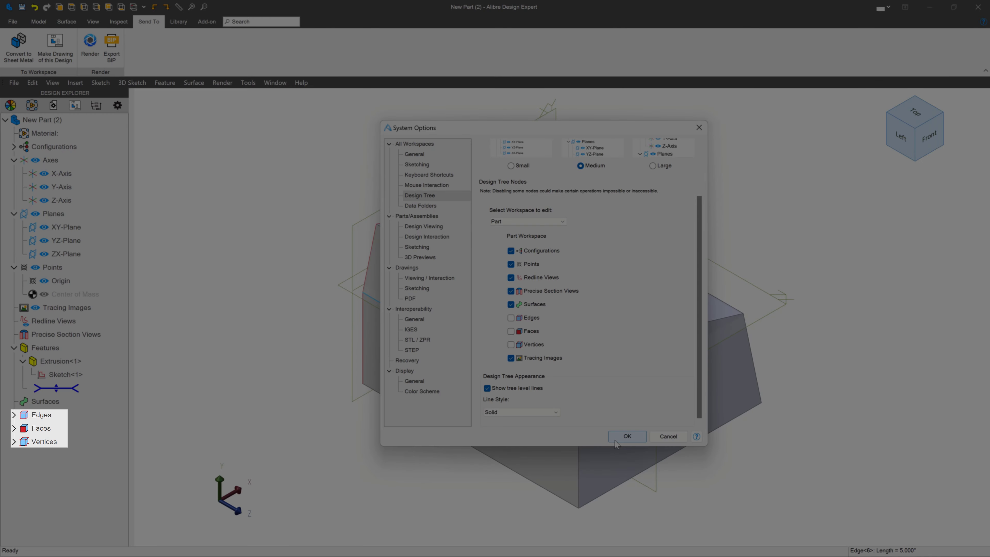
pyautogui.click(615, 438)
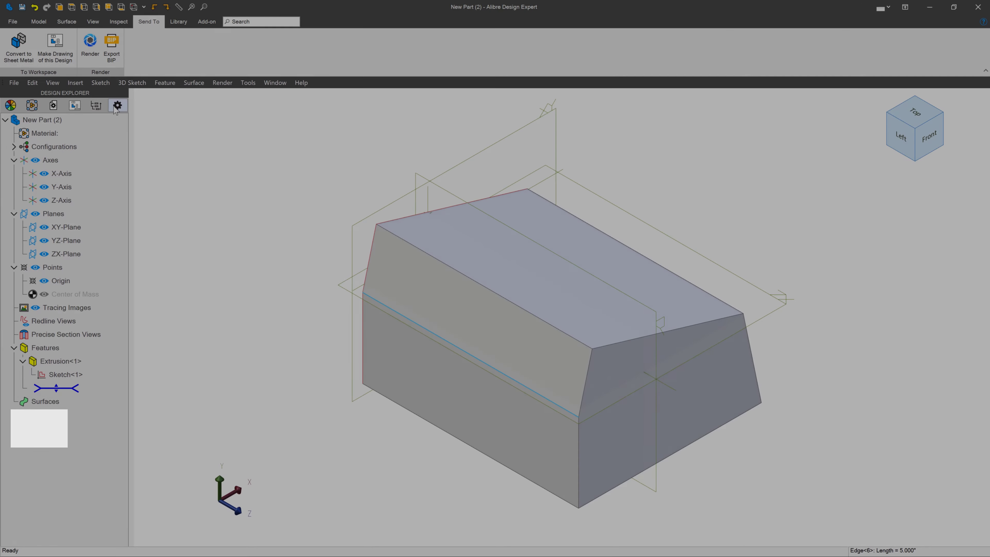
# - Examine the sketching options for parts and assemblies, and reduce the sketch node size to between Large and Extra Large
pyautogui.click(117, 105)
pyautogui.click(429, 227)
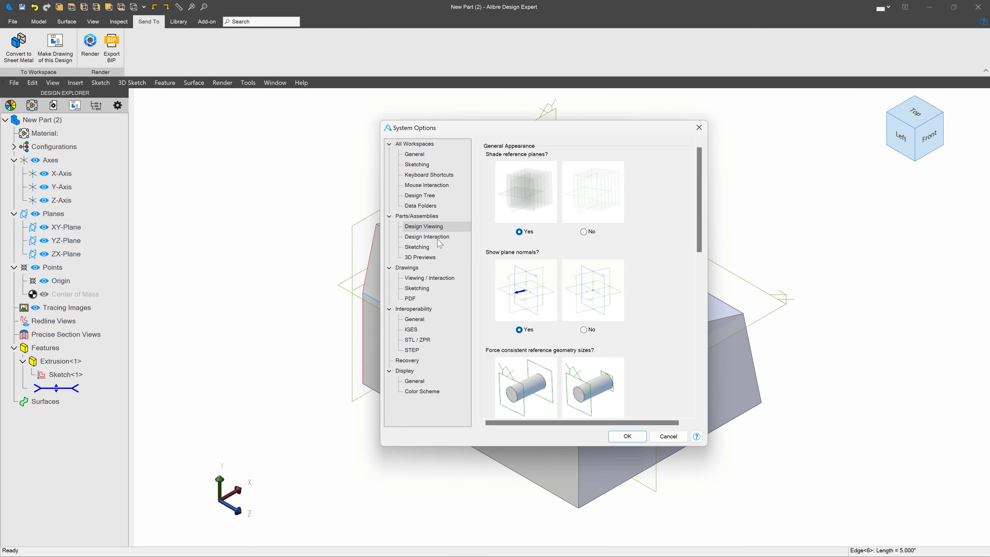
pyautogui.click(415, 247)
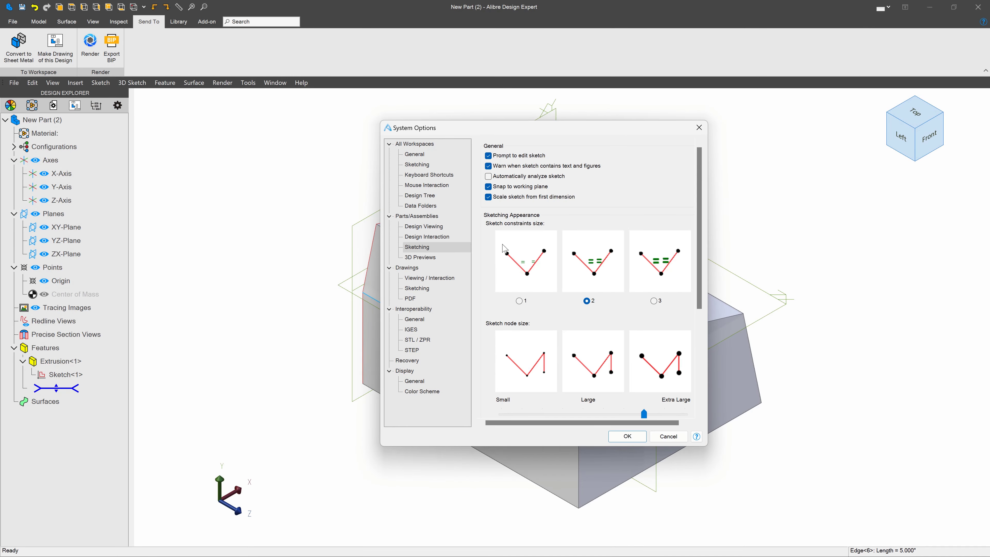
pyautogui.moveTo(700, 237)
pyautogui.mouseDown()
pyautogui.moveTo(716, 323)
pyautogui.moveTo(737, 296)
pyautogui.moveTo(732, 269)
pyautogui.mouseUp()
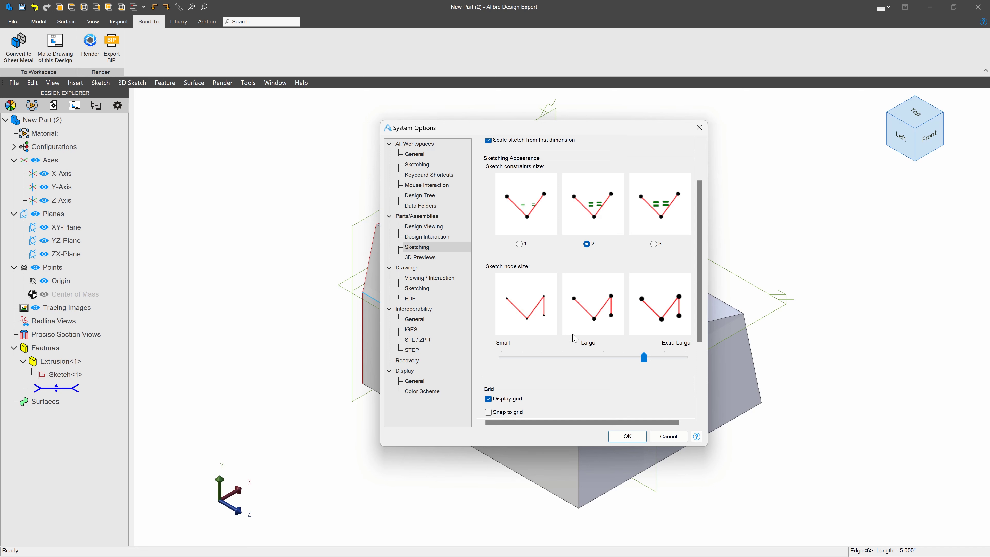
pyautogui.moveTo(644, 356)
pyautogui.mouseDown()
pyautogui.moveTo(501, 357)
pyautogui.moveTo(684, 357)
pyautogui.moveTo(623, 357)
pyautogui.mouseUp()
pyautogui.moveTo(699, 268); pyautogui.dragTo(695, 366)
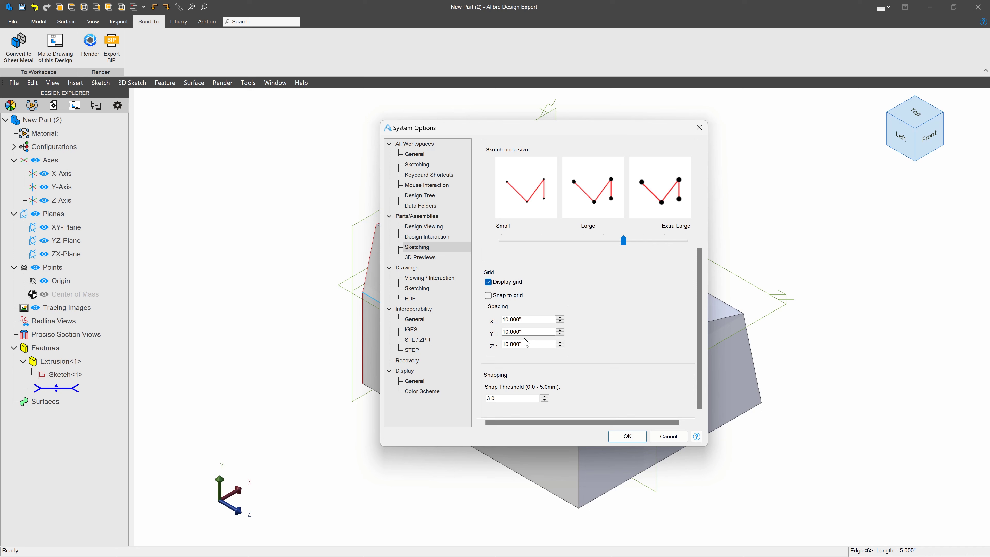
pyautogui.doubleClick(528, 321)
pyautogui.click(625, 436)
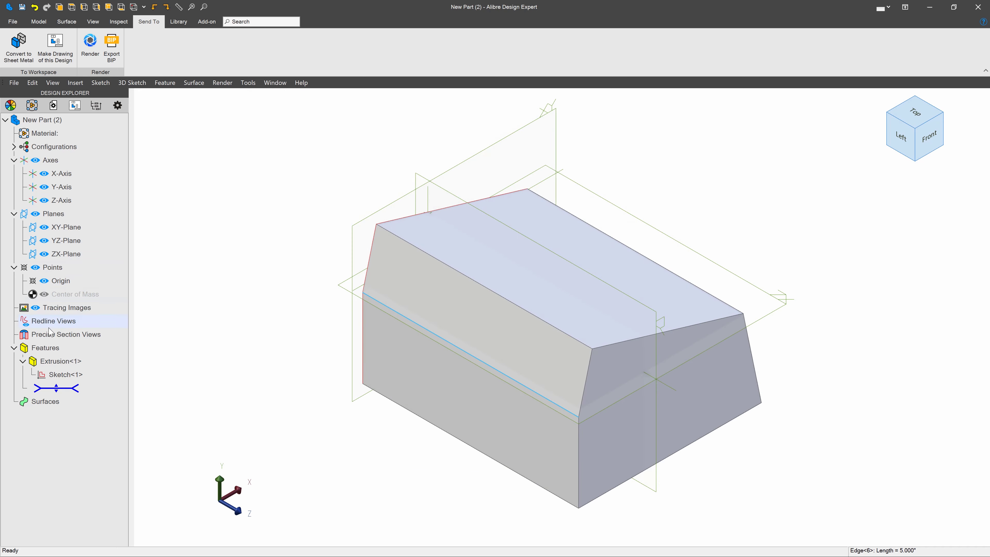
# - Open the extrusion's Sketch<1> for editing and view the surrounding sketch grid
pyautogui.rightClick(45, 373)
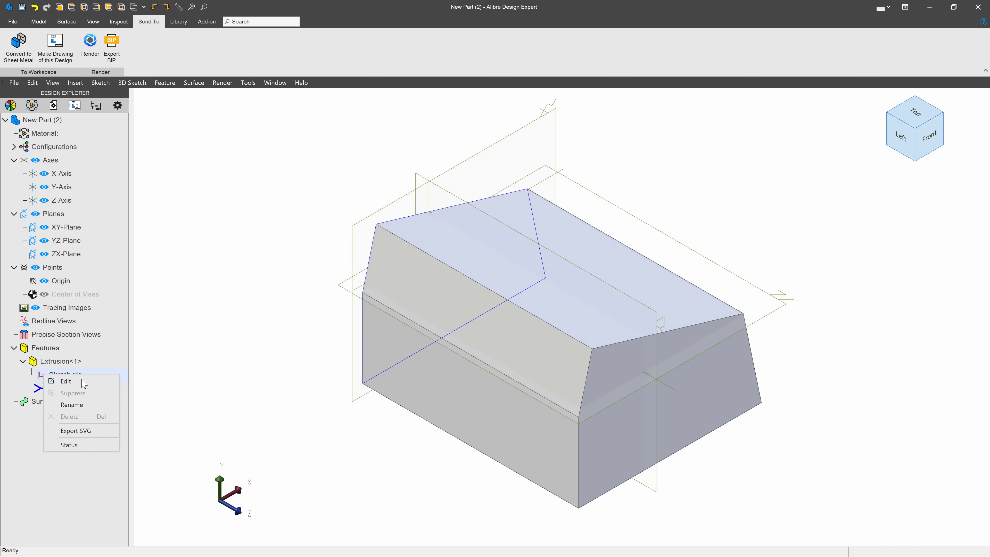
pyautogui.click(80, 380)
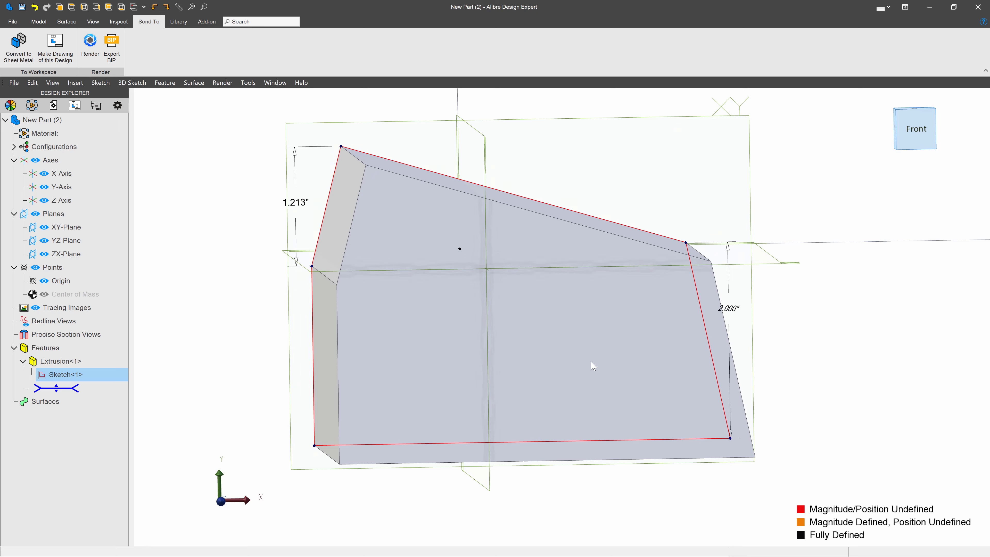
pyautogui.scroll(-10, 592, 362)
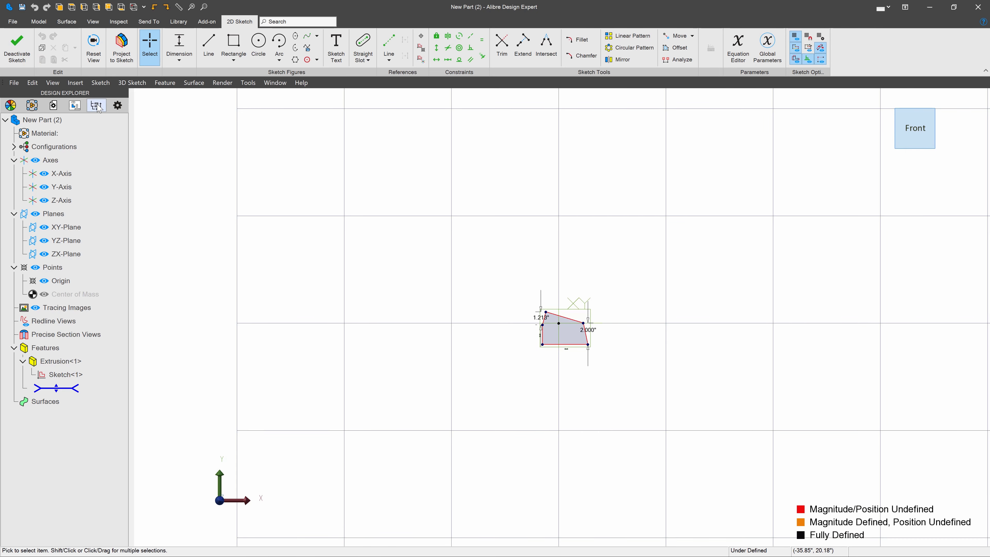
# - Set the sketch node size close to Extra Large in the sketching options for parts and assemblies
pyautogui.click(118, 106)
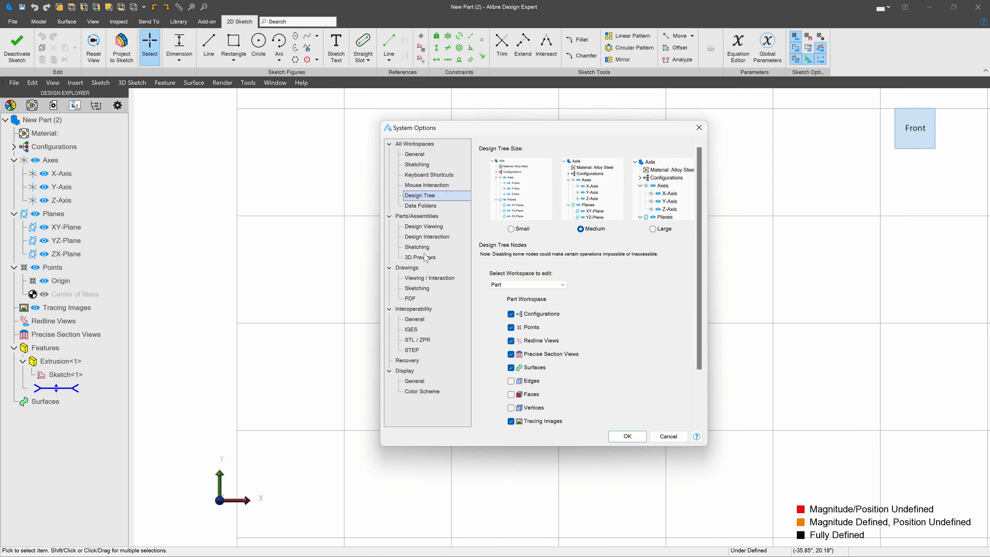
pyautogui.click(426, 247)
pyautogui.scroll(-3, 561, 286)
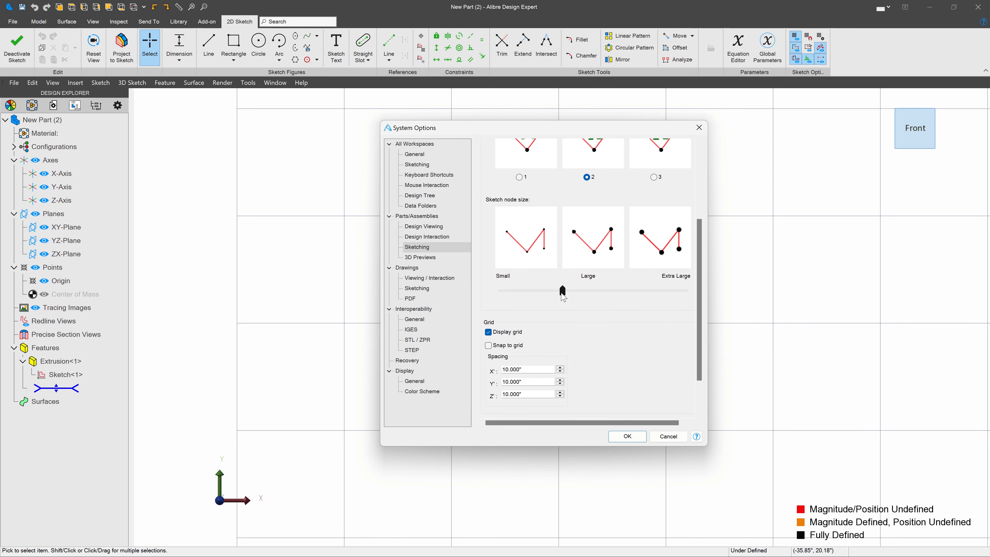
pyautogui.moveTo(502, 292); pyautogui.dragTo(662, 292)
# - Set the sketch grid spacing to 1" in X, Y and Z and apply the options
pyautogui.moveTo(540, 370); pyautogui.dragTo(501, 370)
pyautogui.write('1')
pyautogui.press('Tab')
pyautogui.write('1')
pyautogui.press('Tab')
pyautogui.write('1')
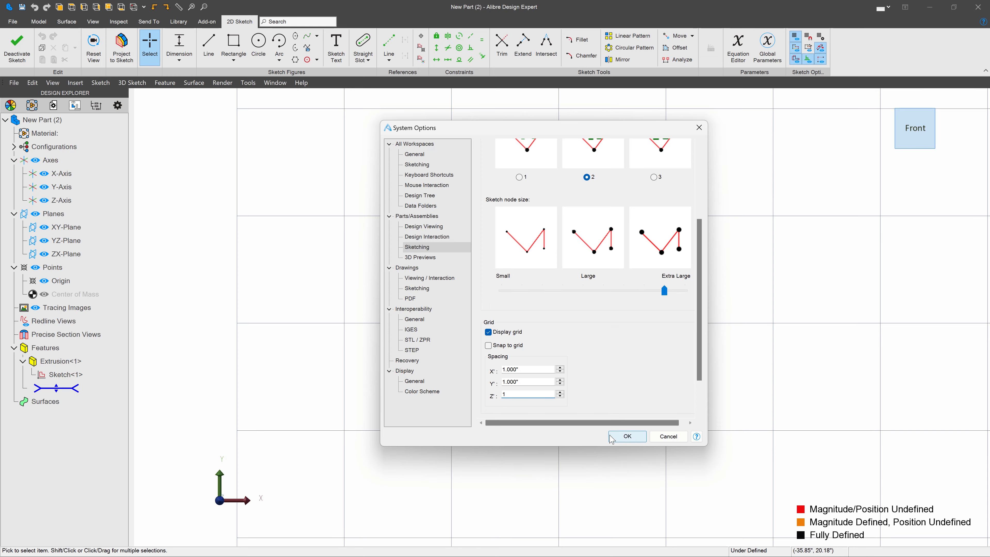
pyautogui.click(627, 436)
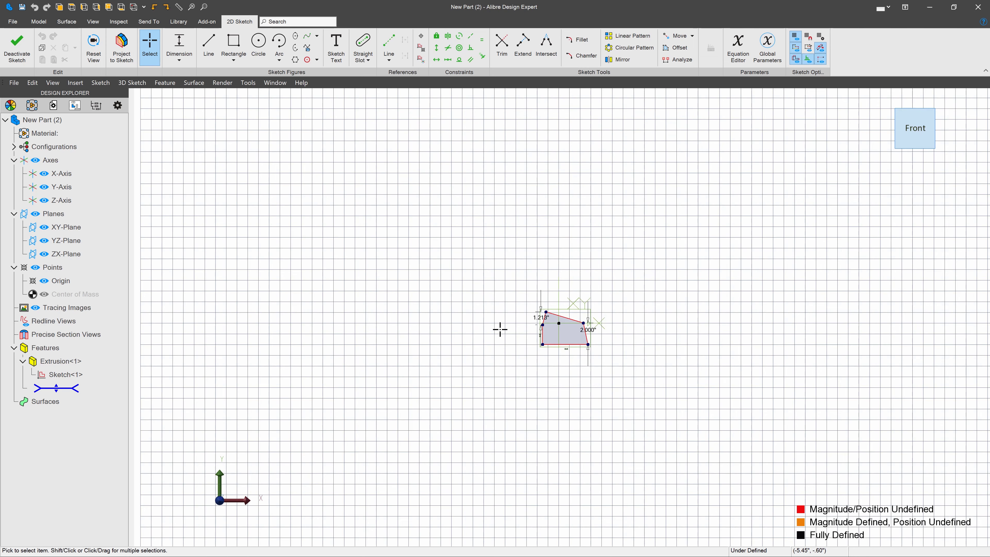
# - Turn off the real-time 3D feature previews for parts and assemblies in the system options
pyautogui.scroll(3, 501, 330)
pyautogui.scroll(2, 718, 376)
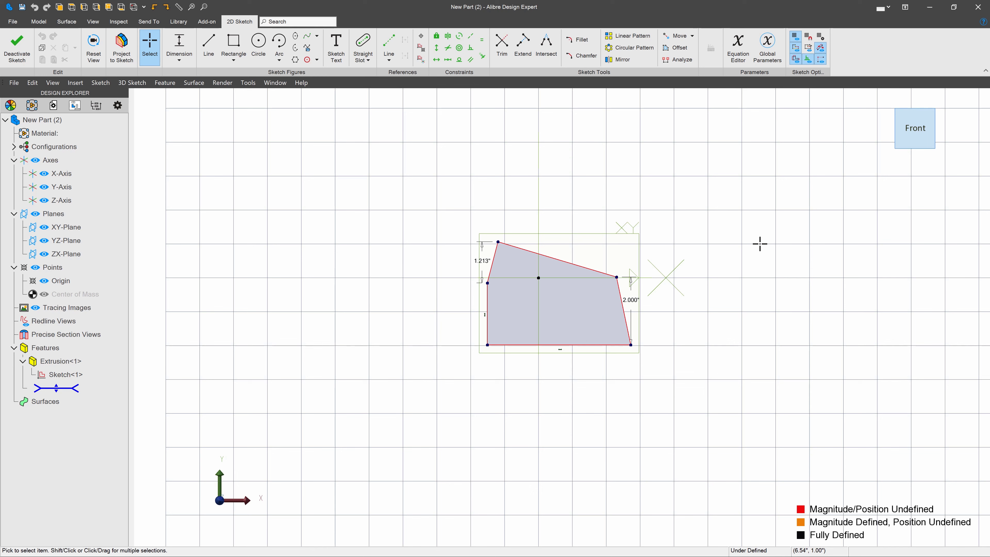
pyautogui.click(117, 106)
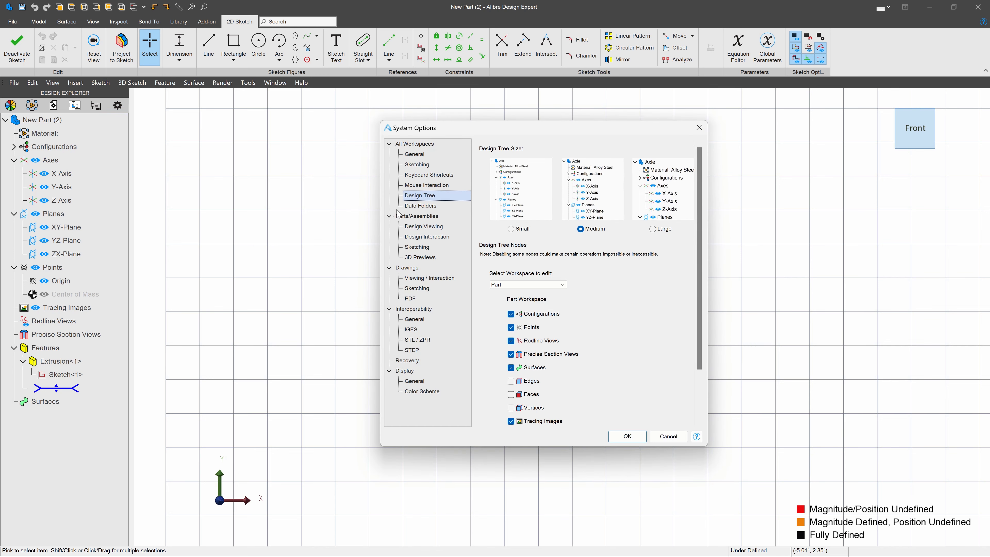
pyautogui.click(428, 257)
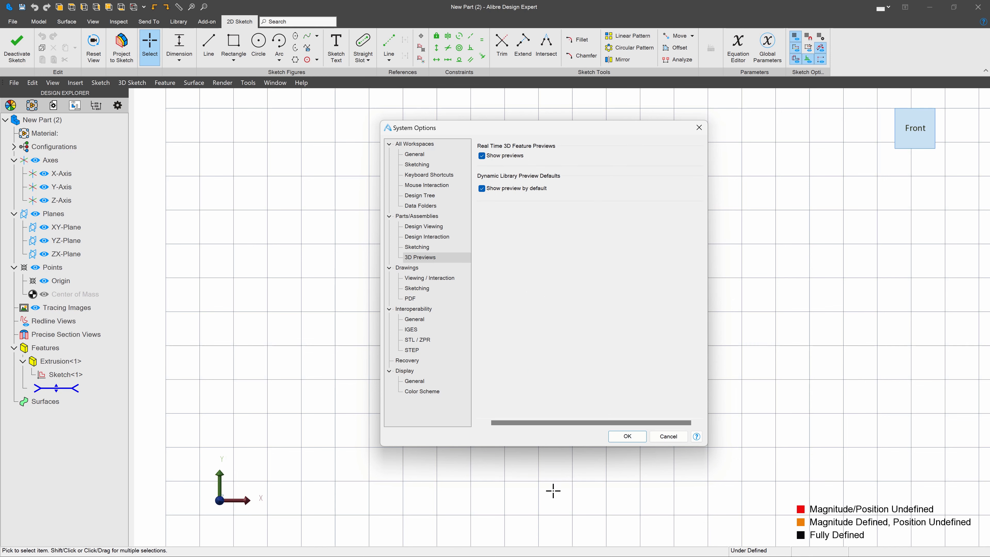
pyautogui.click(483, 156)
pyautogui.click(626, 436)
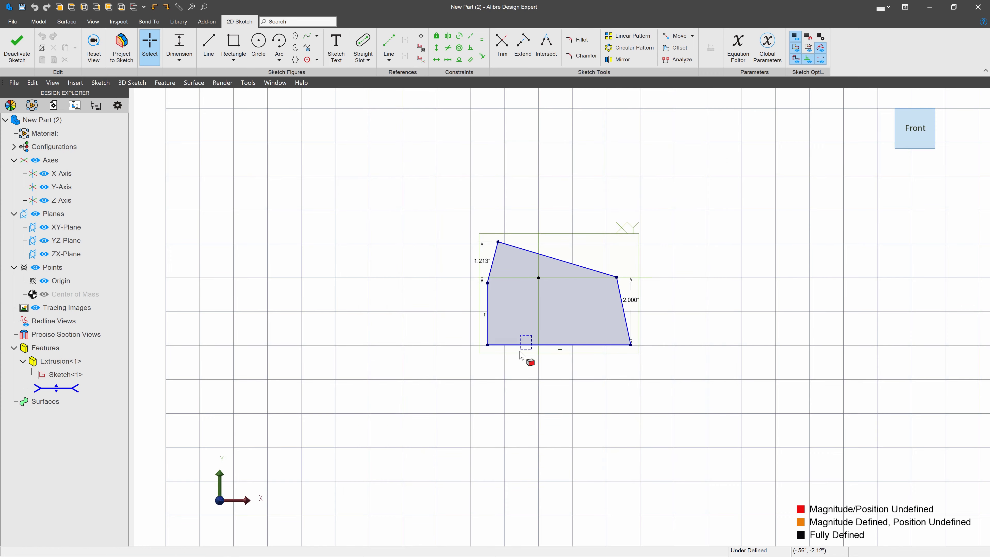
# - Leave the current sketch and sketch a circle about 1.5" across on the block's sloped top face
pyautogui.moveTo(519, 351)
pyautogui.mouseDown(button='middle')
pyautogui.moveTo(519, 367)
pyautogui.moveTo(528, 348)
pyautogui.mouseUp(button='middle')
pyautogui.click(17, 48)
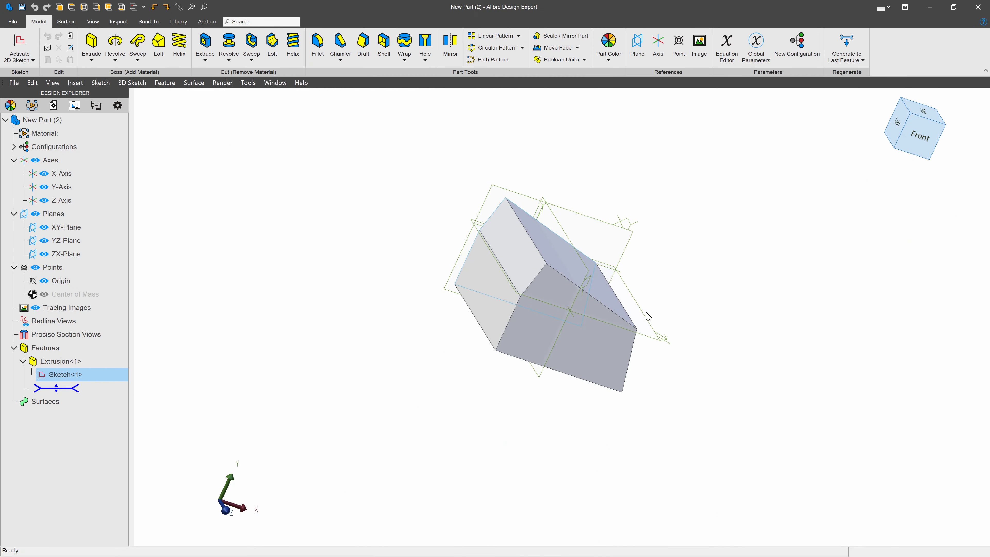
pyautogui.click(26, 43)
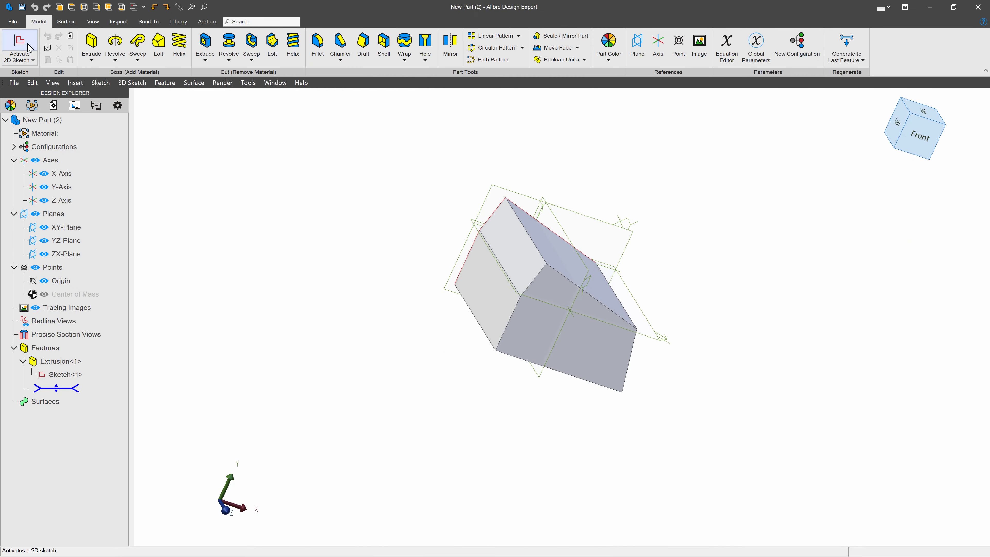
pyautogui.click(582, 285)
pyautogui.click(259, 48)
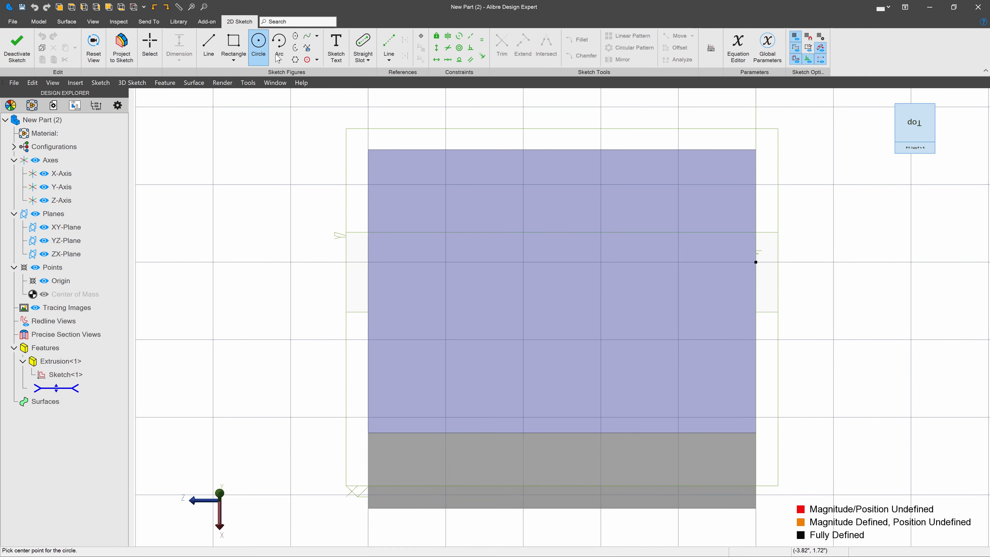
pyautogui.click(578, 329)
pyautogui.click(624, 292)
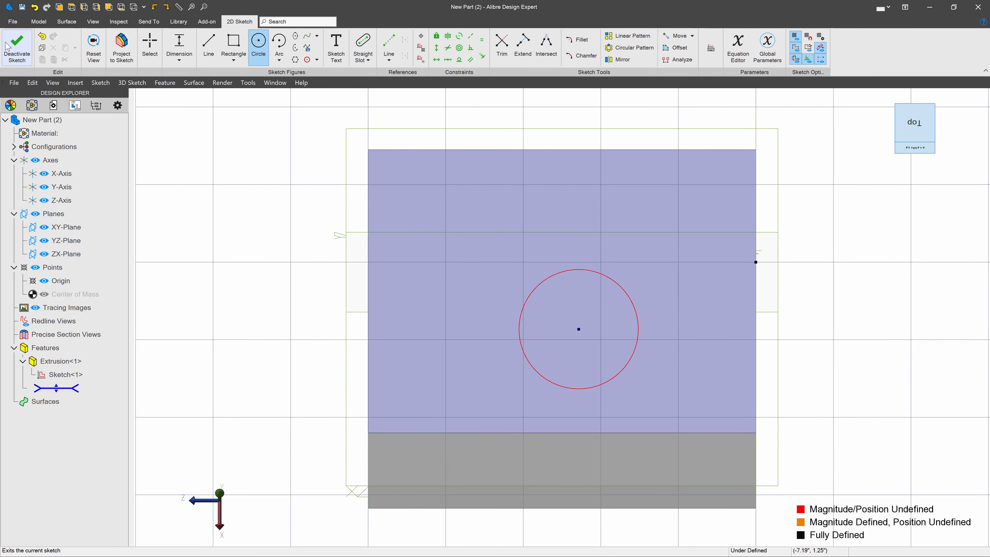
pyautogui.click(16, 47)
# - Cancel a trial boss extrusion of the circle and turn the real-time 3D feature previews back on
pyautogui.click(91, 46)
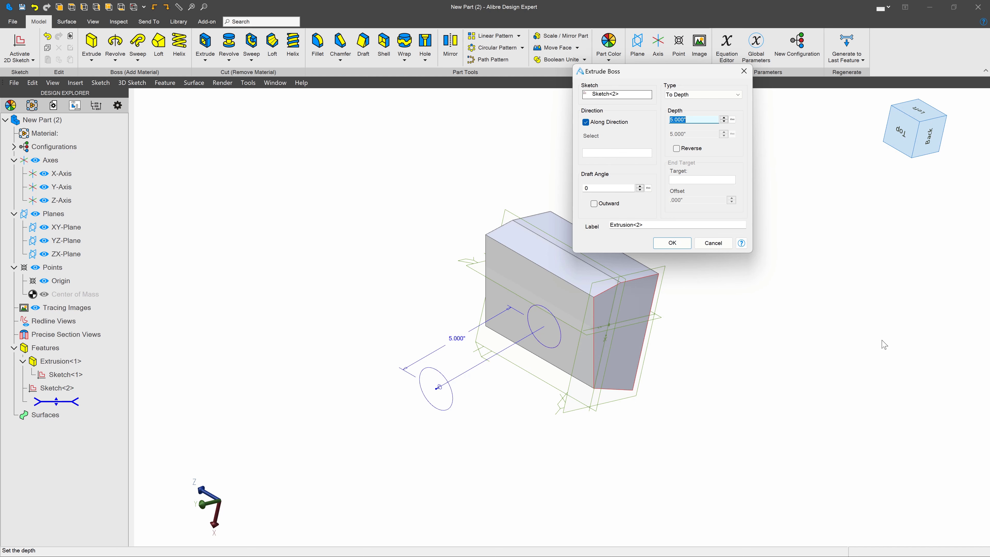
pyautogui.click(714, 242)
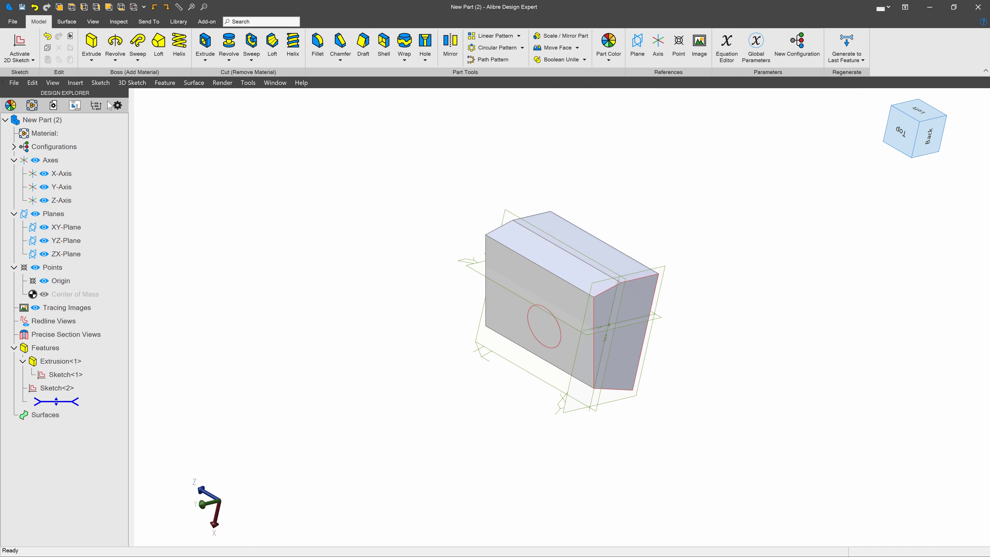
pyautogui.click(116, 109)
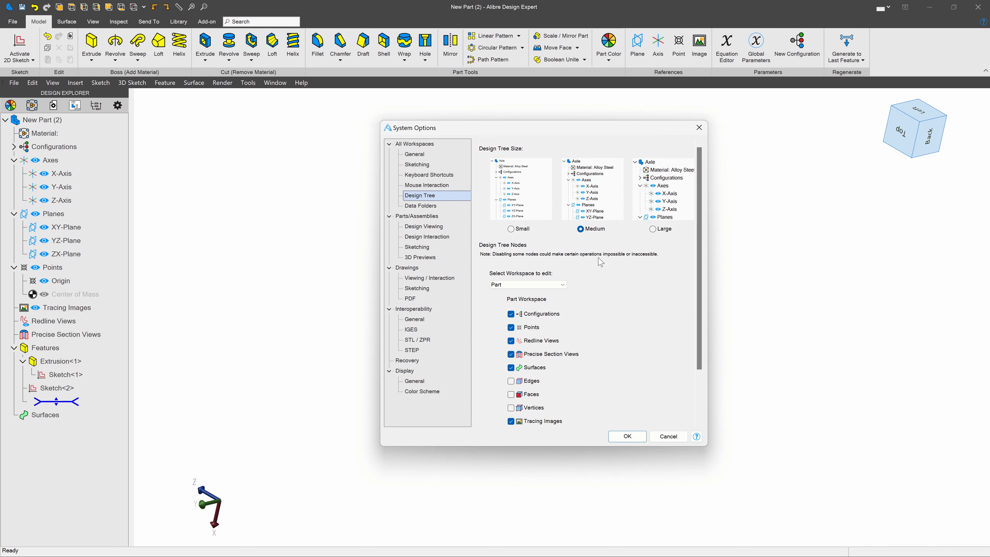
pyautogui.click(417, 258)
pyautogui.click(483, 159)
pyautogui.click(625, 436)
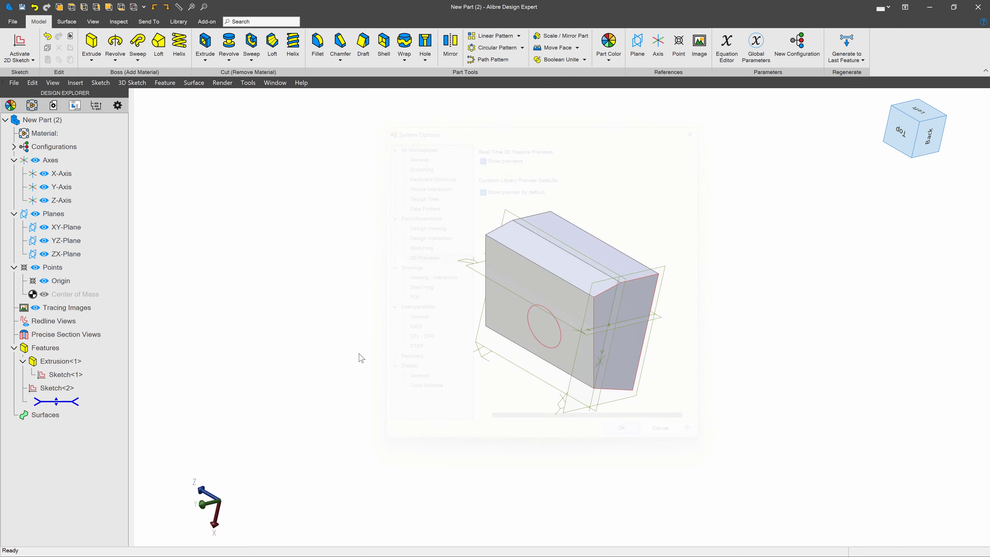
# - Extrude the circle sketch as a boss to a depth of 5" from the sloped face
pyautogui.click(91, 43)
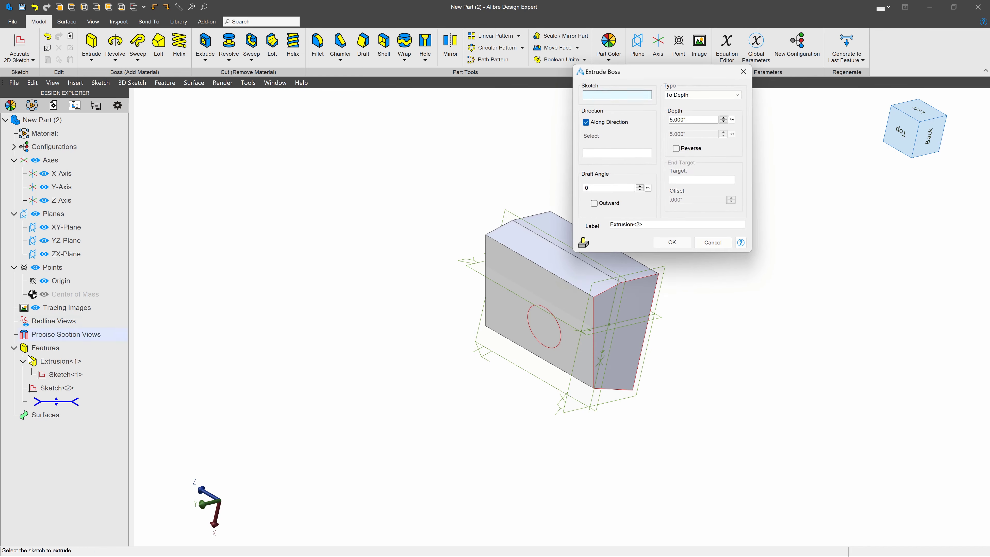
pyautogui.click(56, 387)
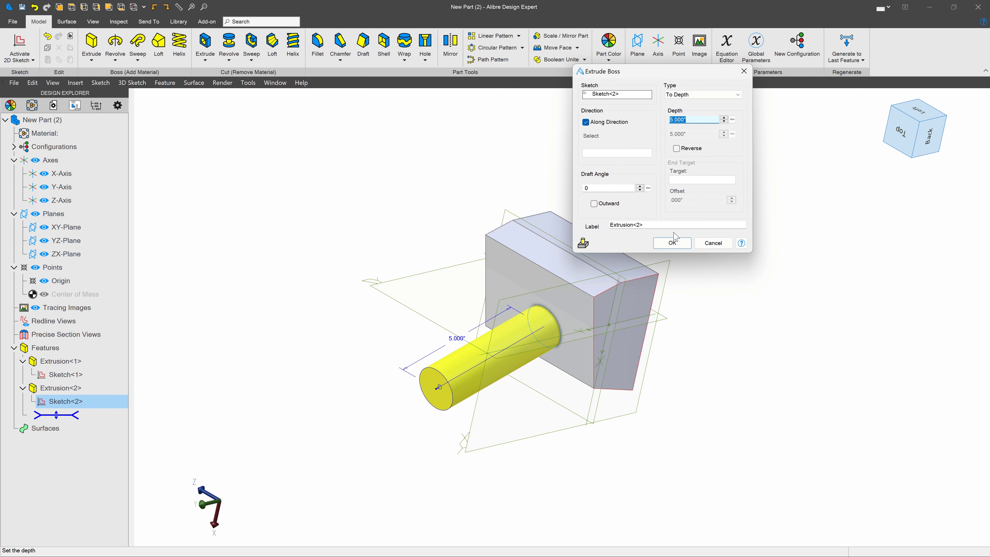
pyautogui.click(672, 243)
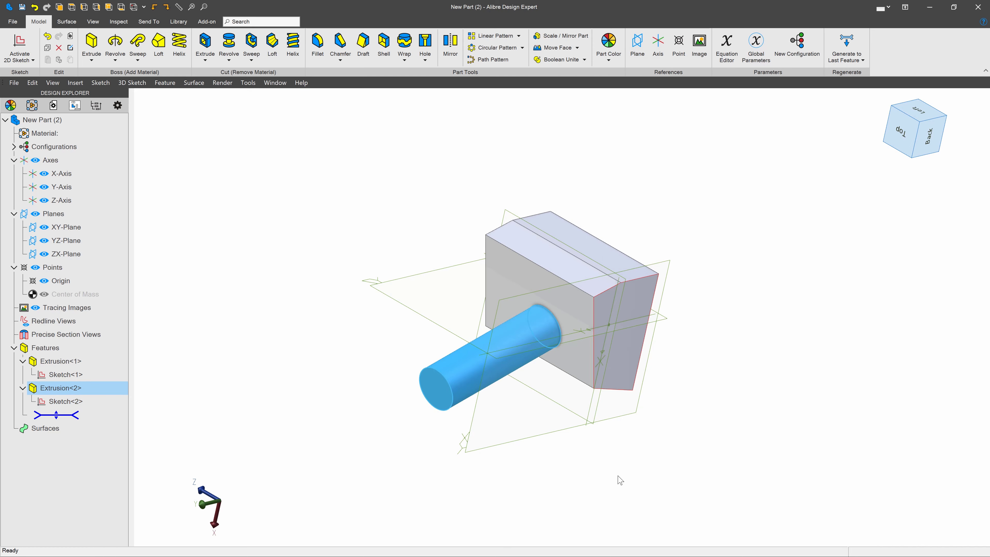
pyautogui.moveTo(619, 480); pyautogui.dragTo(641, 489, button='middle')
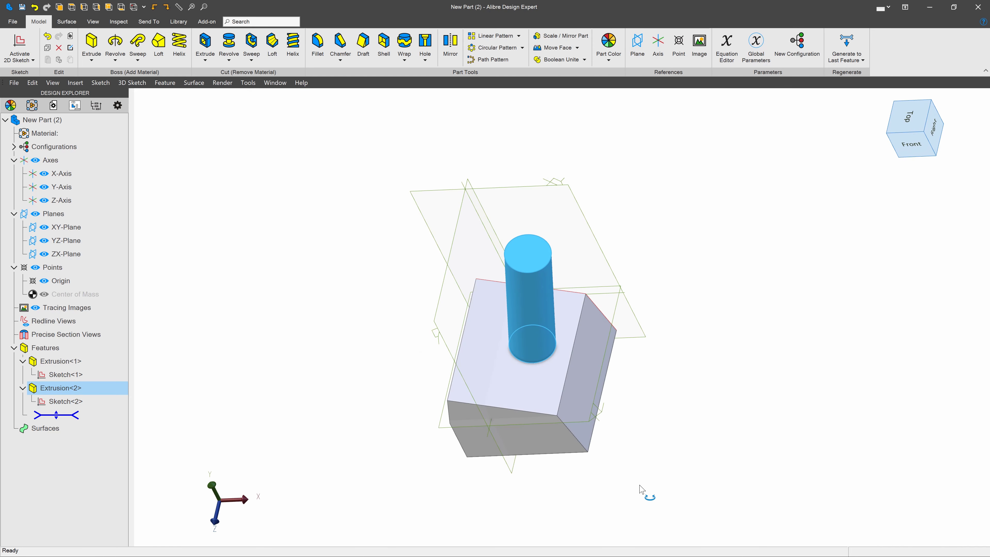
# - Examine the drawing viewing and interaction options, and compare the drawing sketching options with those for parts and assemblies
pyautogui.click(117, 105)
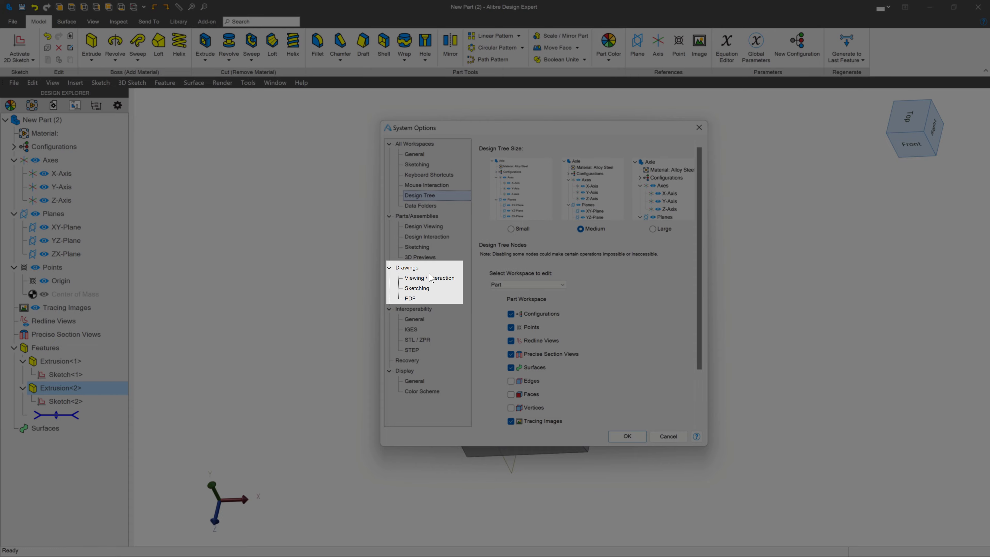
pyautogui.click(430, 277)
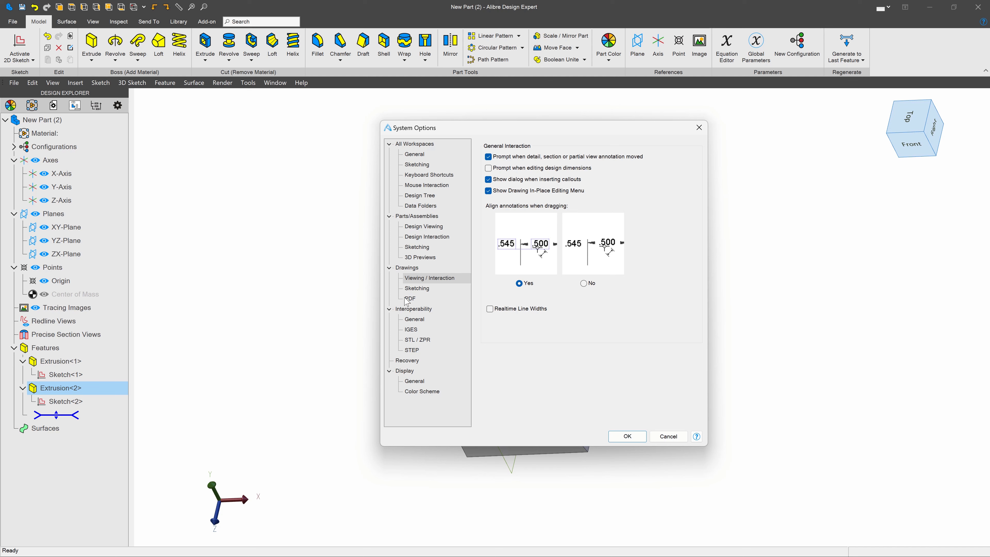
pyautogui.click(418, 290)
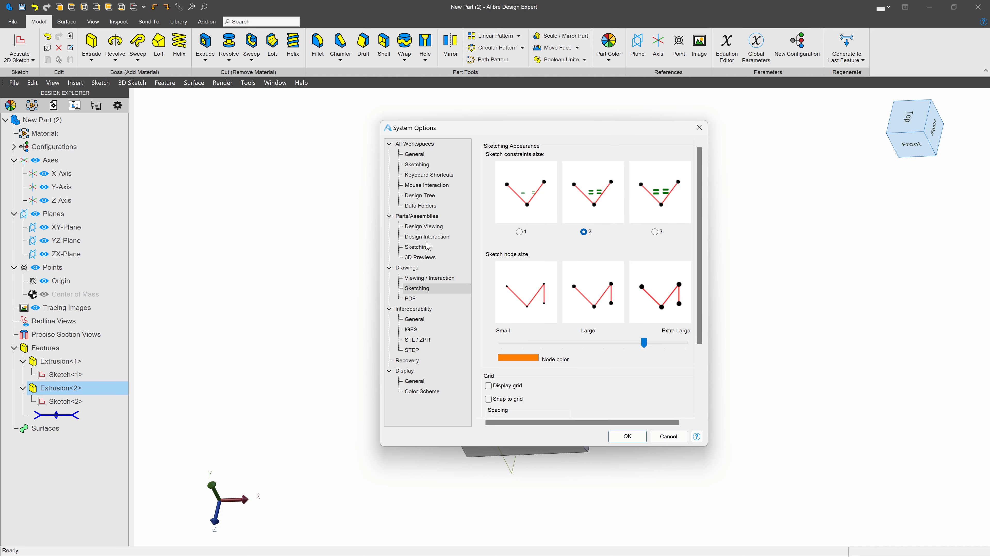
pyautogui.click(417, 248)
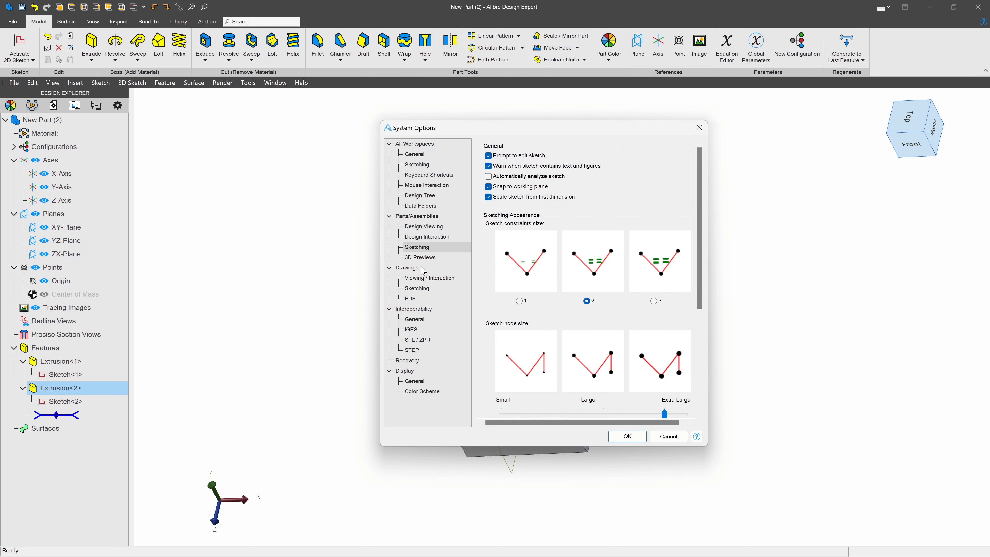
pyautogui.click(428, 289)
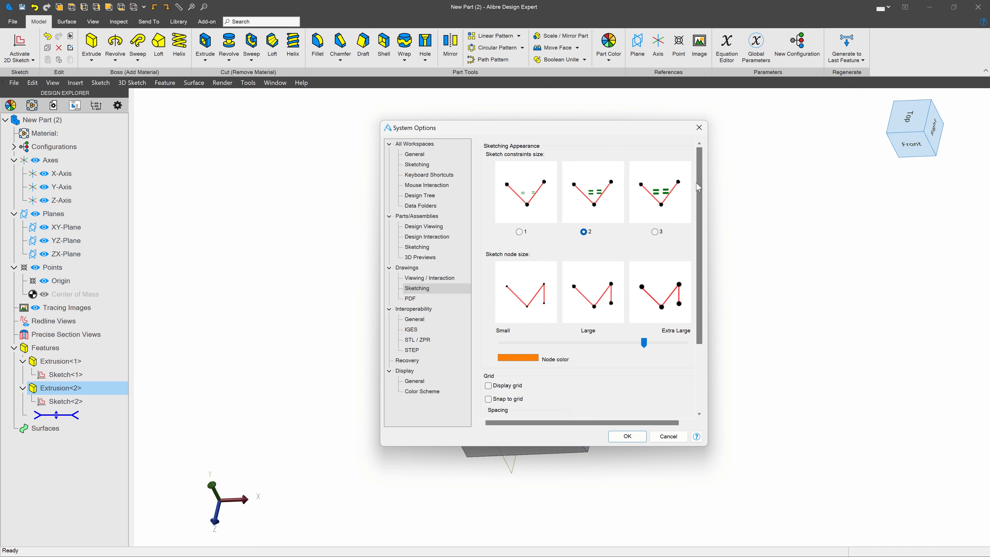
pyautogui.moveTo(698, 185)
pyautogui.mouseDown()
pyautogui.moveTo(708, 265)
pyautogui.moveTo(719, 160)
pyautogui.moveTo(700, 284)
pyautogui.mouseUp()
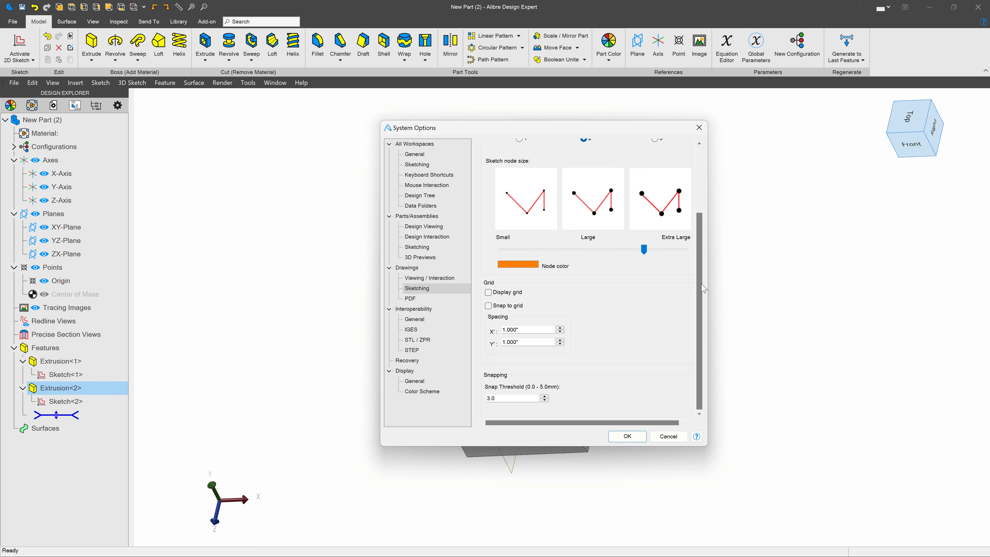
# - Examine the drawing PDF options, toggling Use Built-in PDF Writer on and off and checking the active PDF writer choices
pyautogui.click(409, 299)
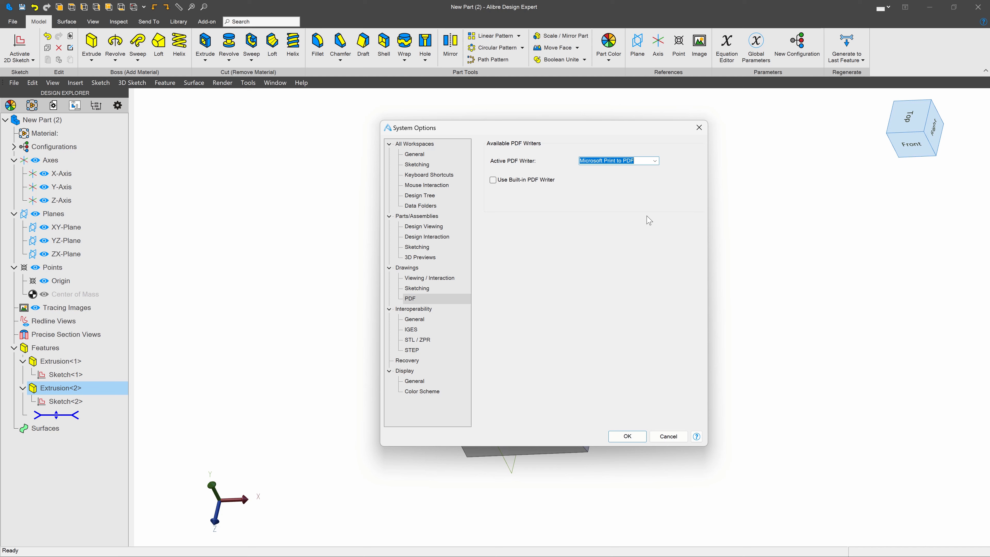
pyautogui.click(492, 180)
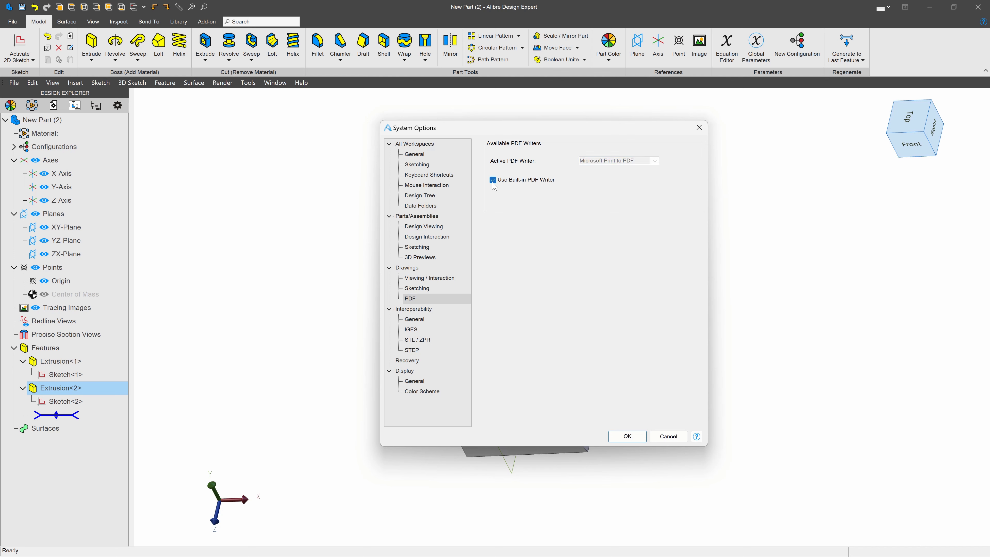
pyautogui.click(493, 180)
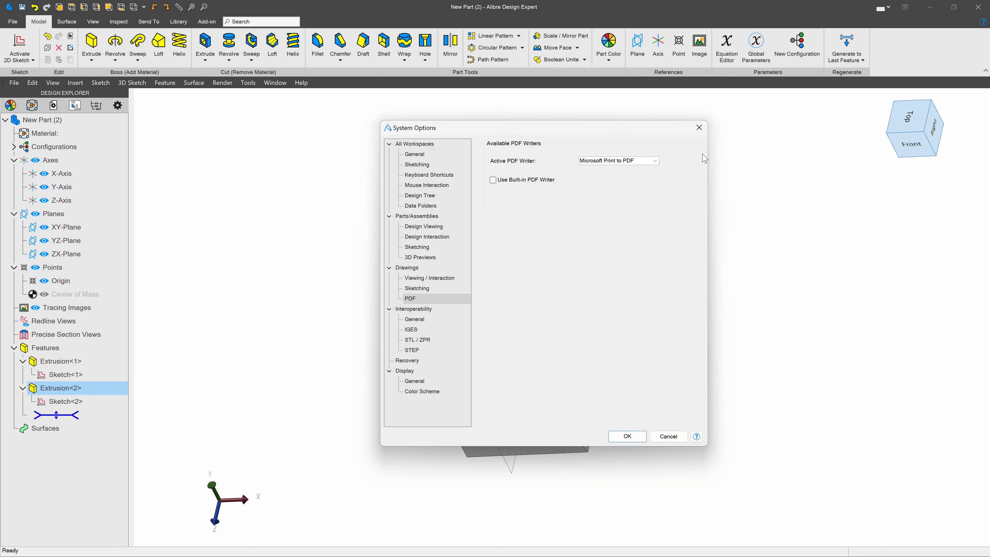
pyautogui.click(655, 161)
pyautogui.click(656, 161)
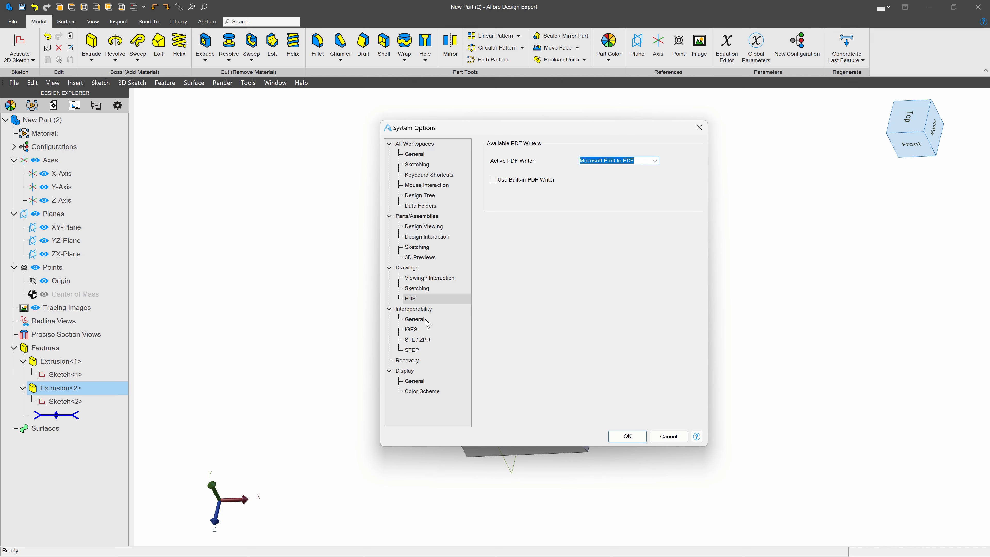
# - Examine the interoperability options: Heal and Make Tolerant for import and insert, and the IGES, STL/ZPR and STEP settings
pyautogui.click(417, 320)
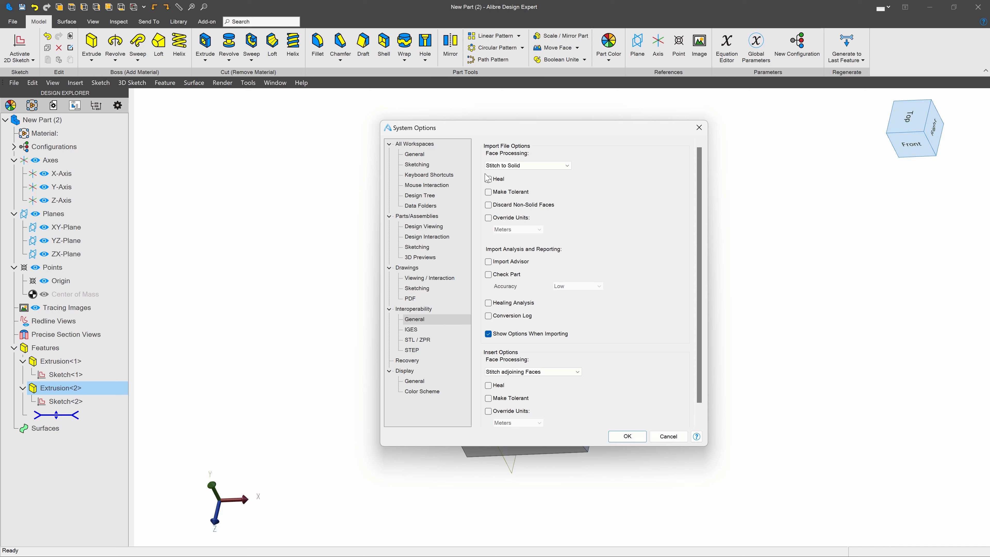
pyautogui.click(489, 191)
pyautogui.click(488, 385)
pyautogui.click(489, 398)
pyautogui.click(410, 330)
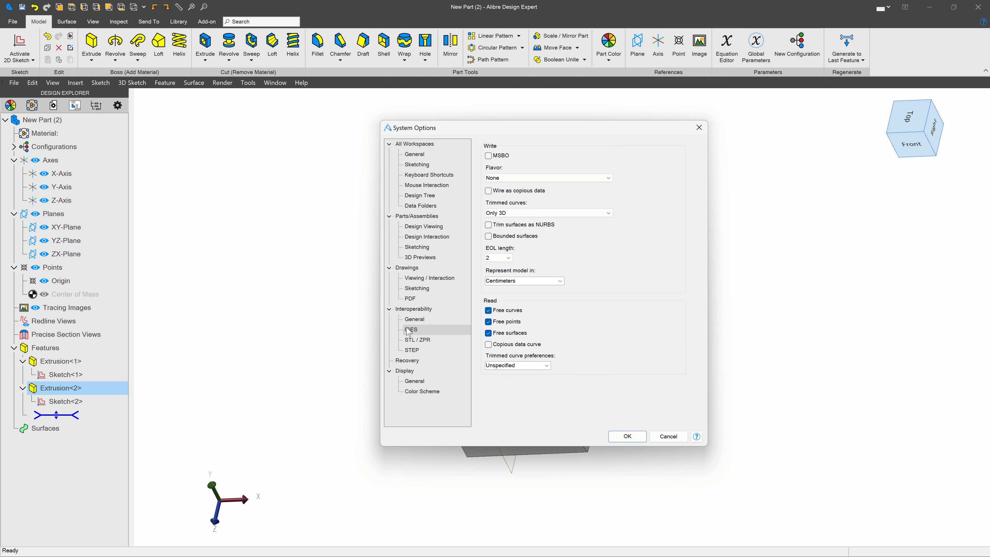
pyautogui.click(411, 341)
pyautogui.click(412, 351)
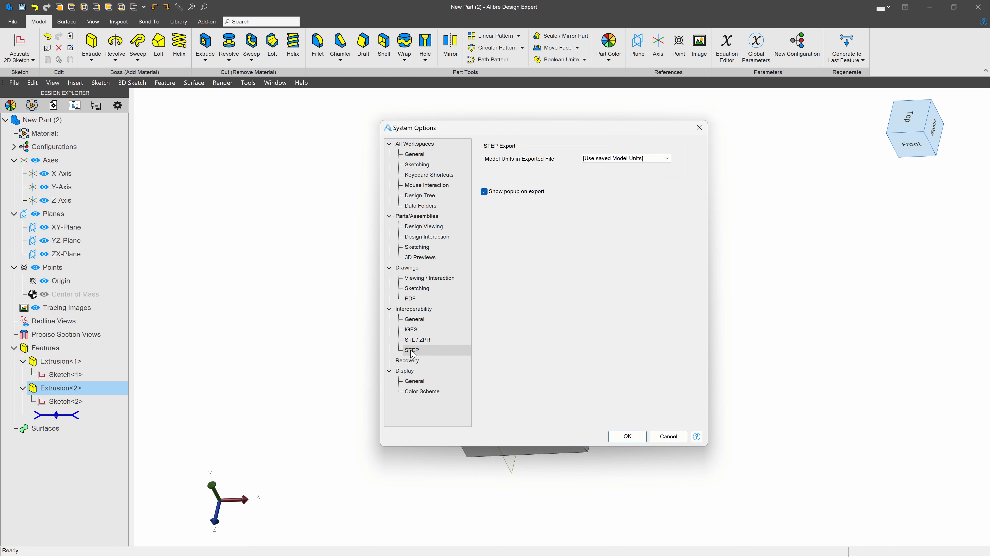
# - Examine the recovery save intervals for parts, assemblies, drawings, BOMs and global parameters
pyautogui.click(411, 360)
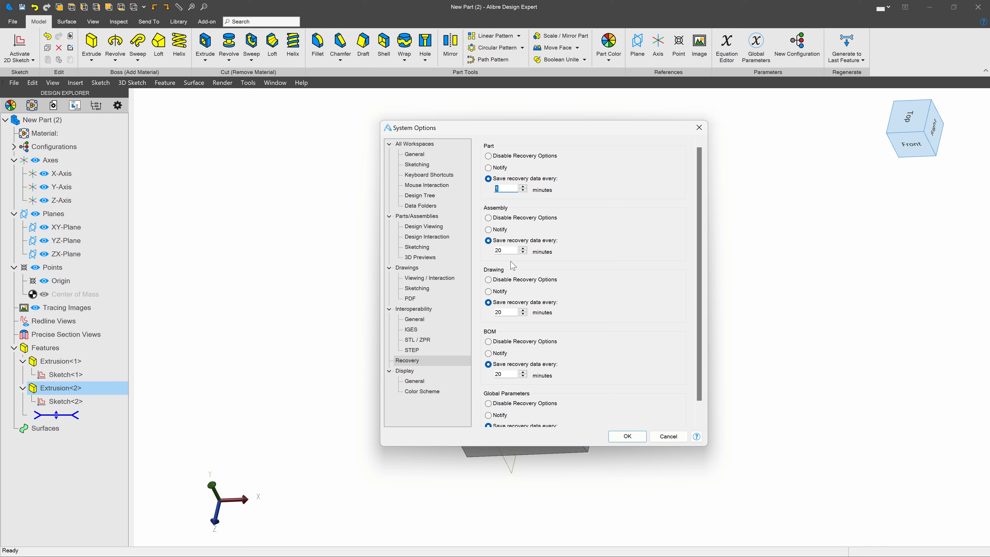
pyautogui.doubleClick(506, 250)
pyautogui.doubleClick(504, 188)
pyautogui.scroll(-1, 511, 259)
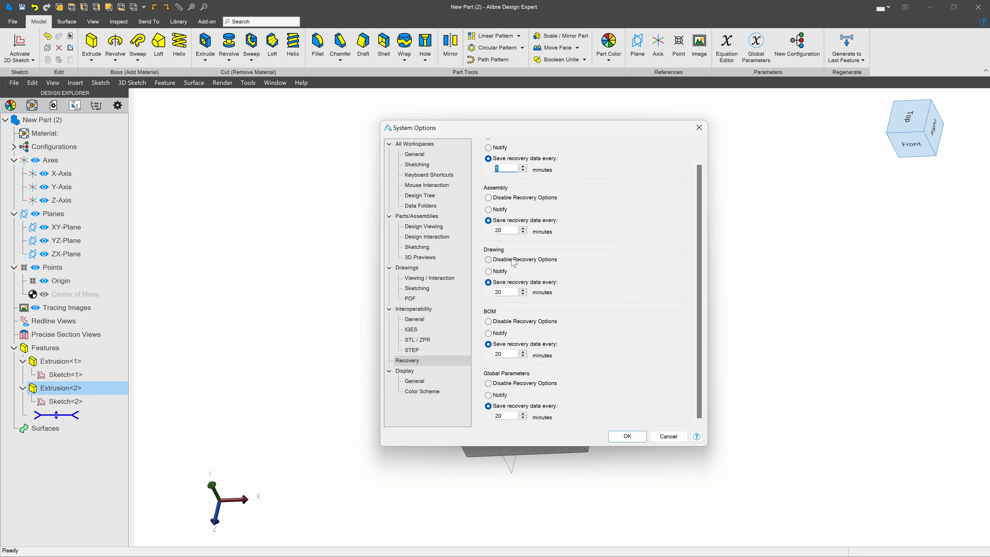
pyautogui.scroll(1, 497, 337)
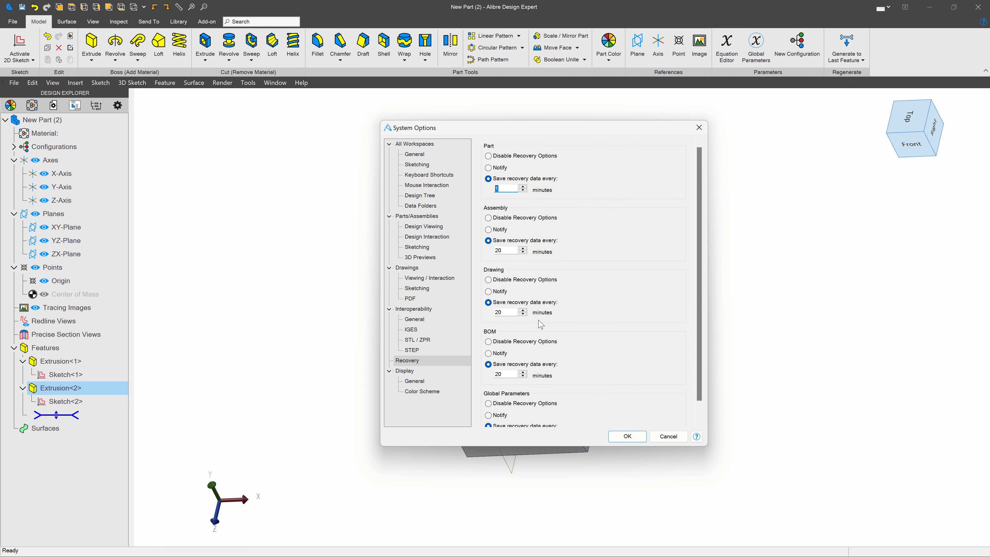
# - Open the general display options to view the graphics device, ribbon, icon size and antialiasing settings
pyautogui.click(420, 372)
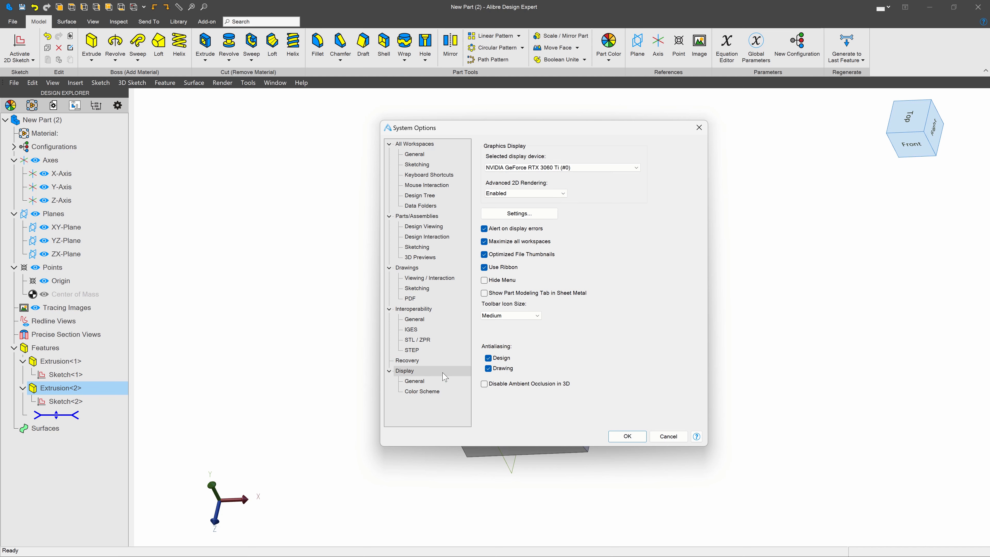
pyautogui.click(422, 376)
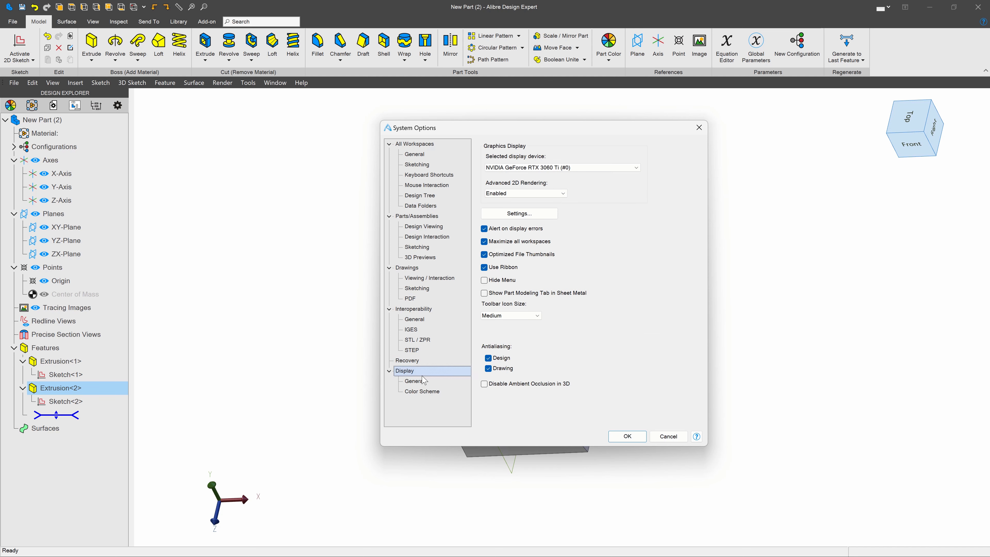
pyautogui.click(419, 383)
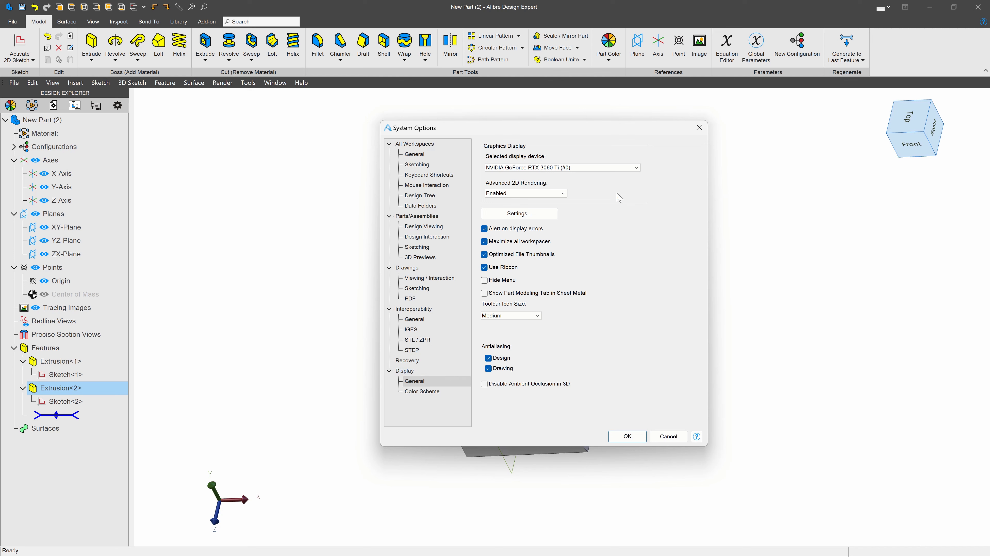
# - Set the display device to NVIDIA GeForce RTX 3060 Ti (#1), turn off Use Ribbon and apply the options
pyautogui.click(637, 168)
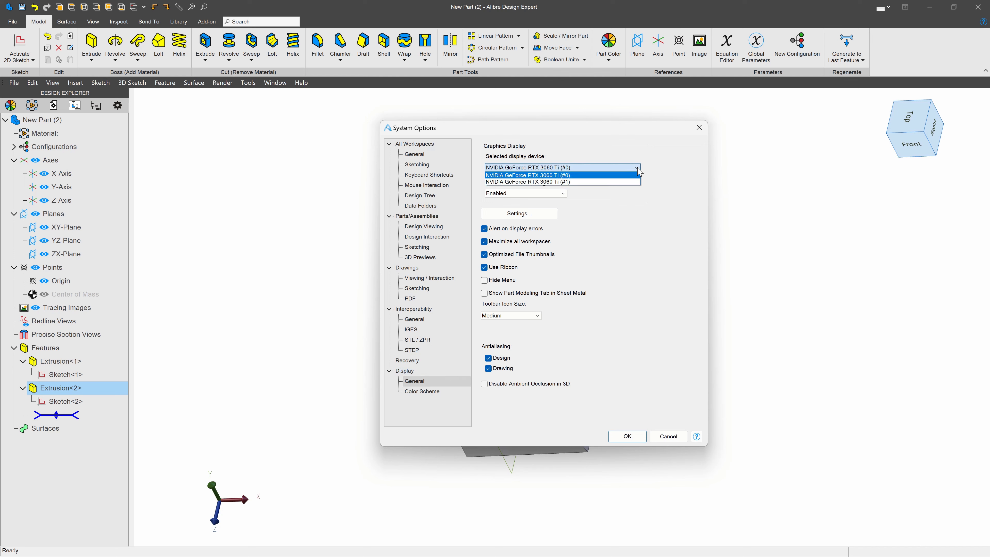
pyautogui.click(543, 182)
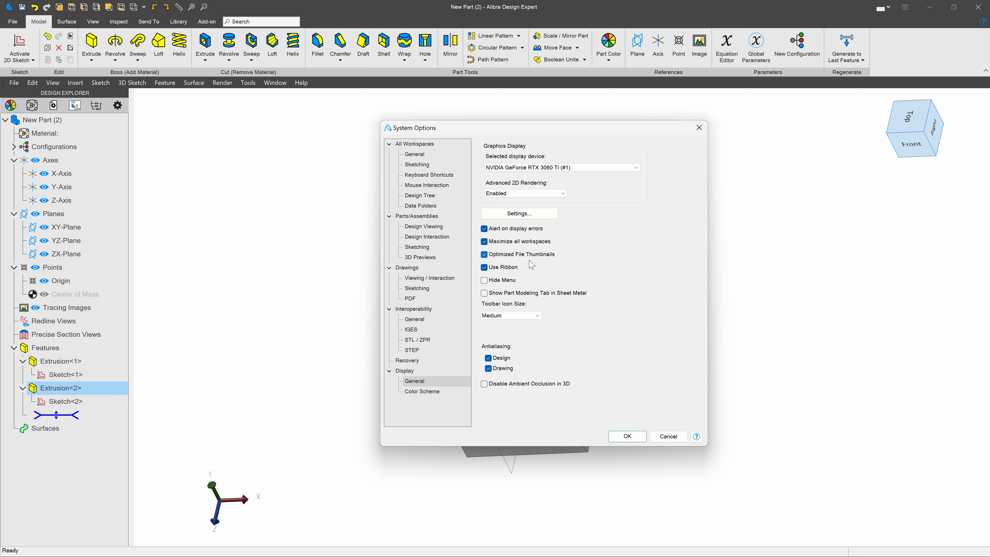
pyautogui.click(485, 267)
pyautogui.click(627, 436)
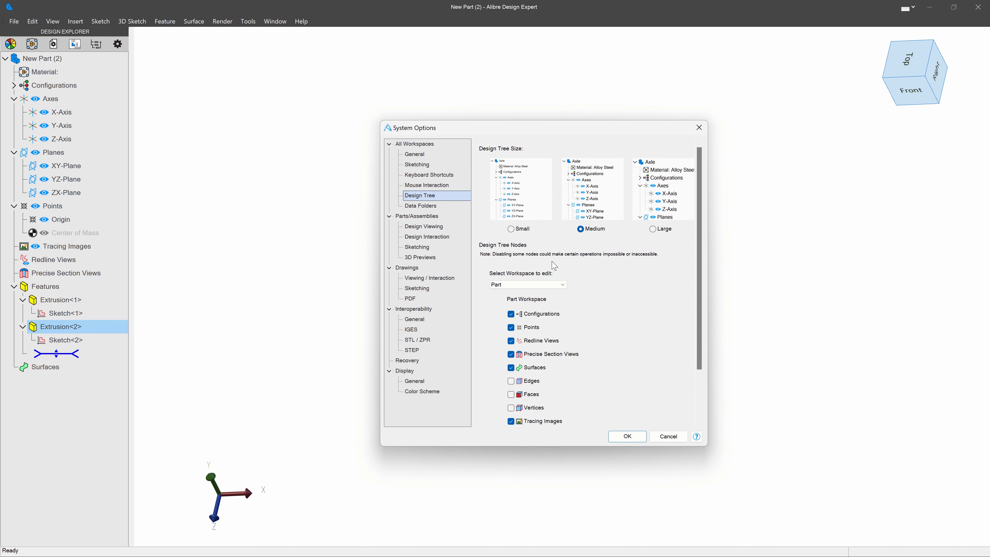
# - Turn the Use Ribbon option back on in the general display options and apply it
pyautogui.click(415, 382)
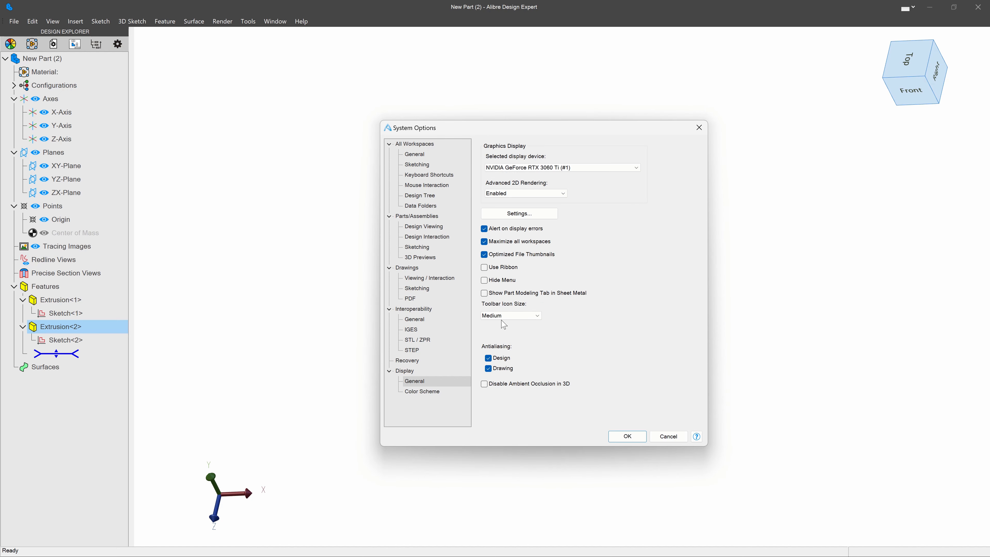
pyautogui.click(484, 268)
pyautogui.click(628, 436)
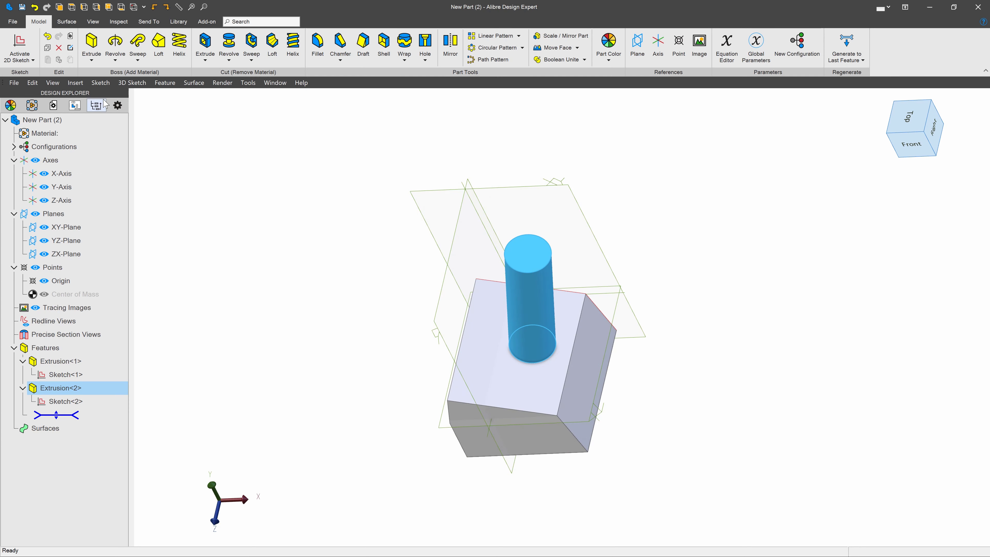
# - Change the display color scheme to Default in the system options and apply it
pyautogui.click(117, 104)
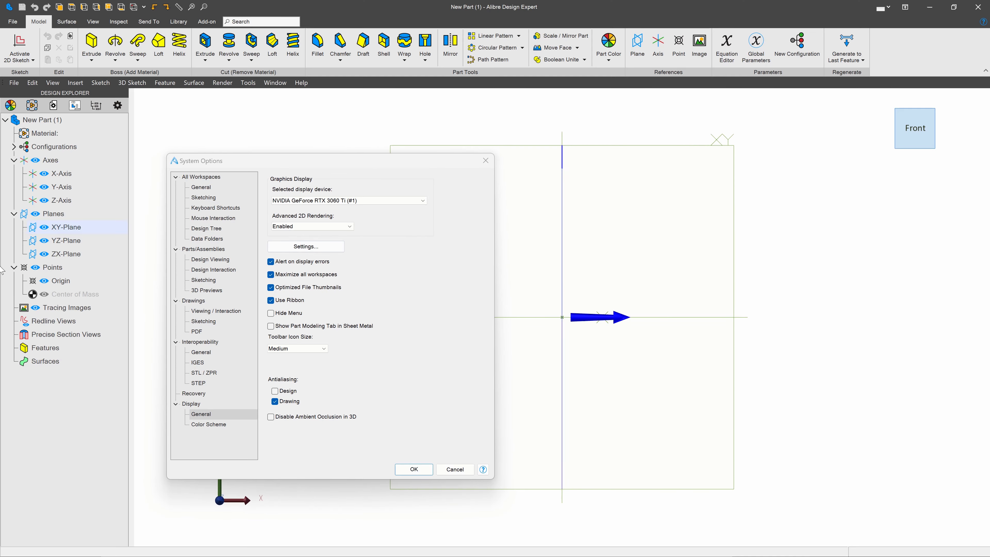
pyautogui.click(208, 424)
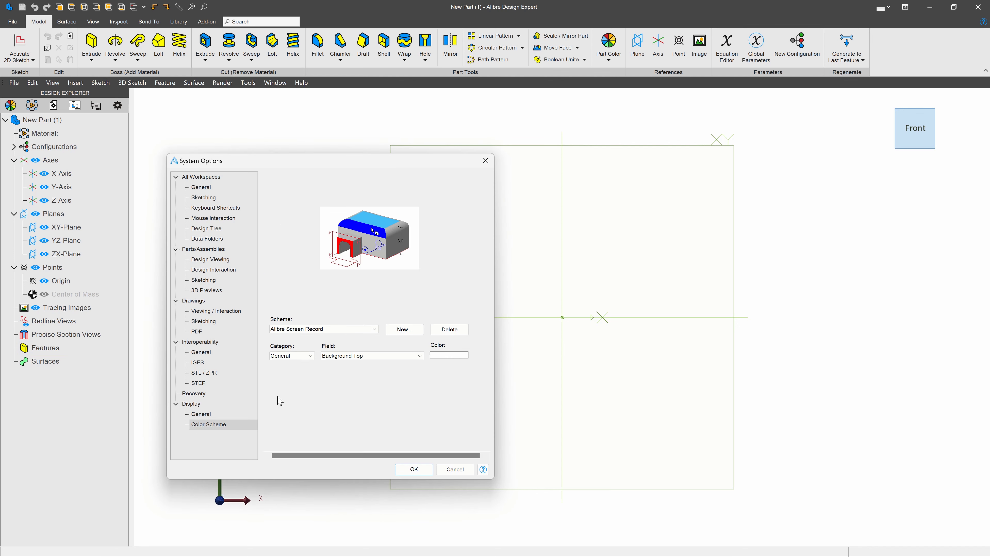
pyautogui.click(362, 329)
pyautogui.click(335, 340)
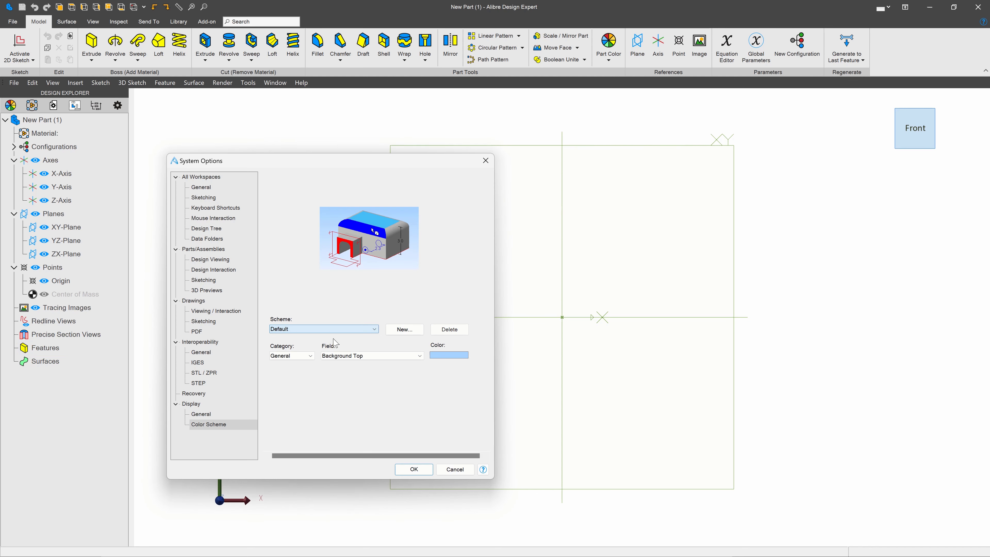
pyautogui.click(414, 469)
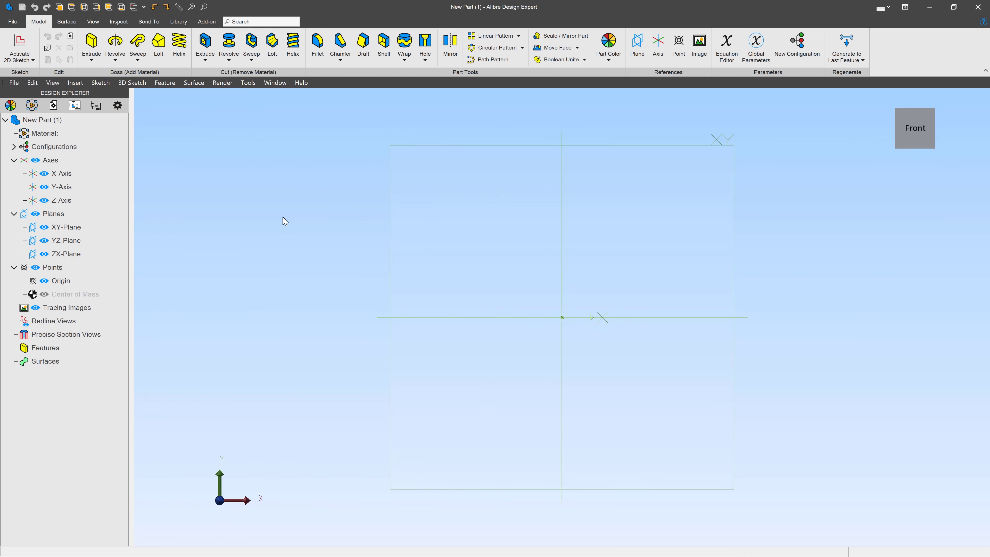
# - Create a color scheme named New Custom Scheme, copied from Default, in the display color scheme options
pyautogui.click(117, 105)
pyautogui.click(234, 425)
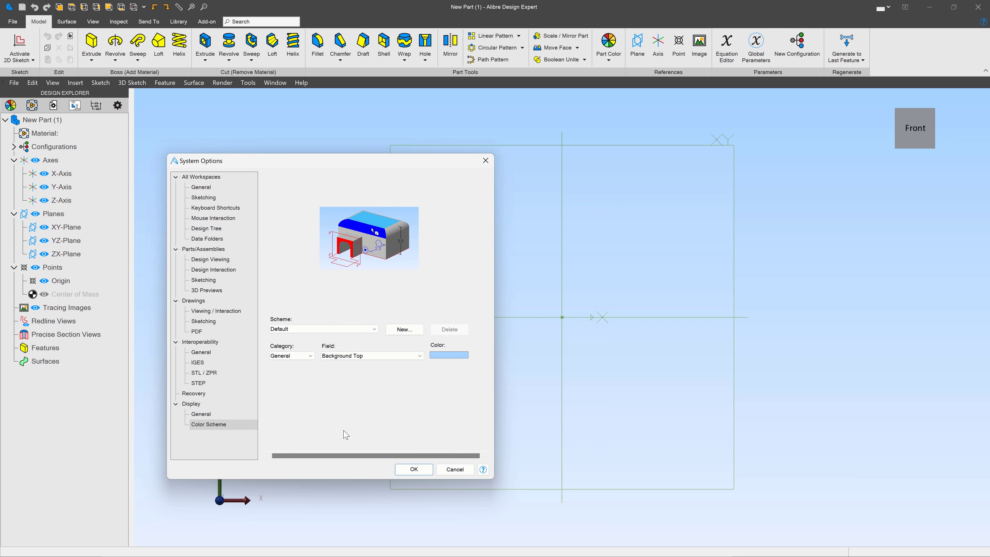
pyautogui.click(370, 332)
pyautogui.click(369, 329)
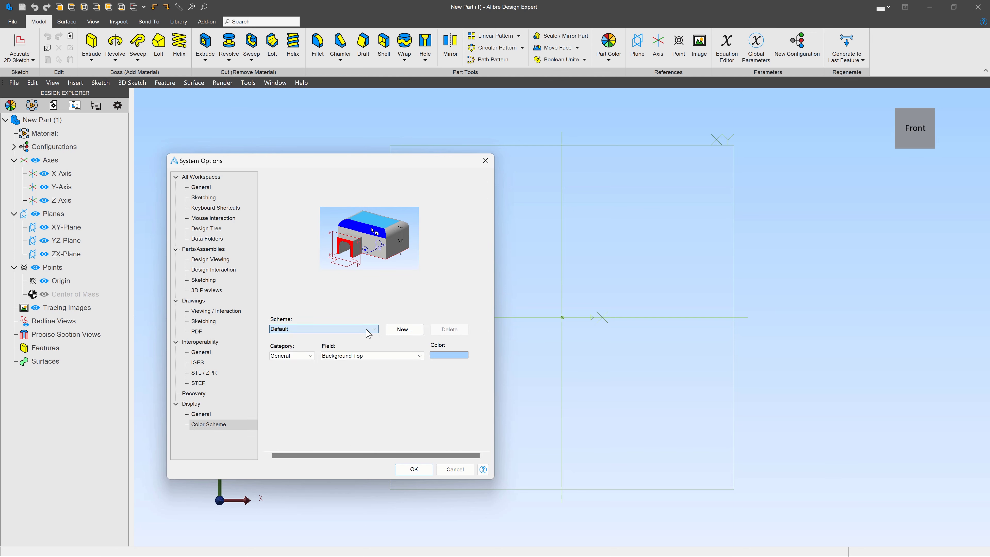
pyautogui.click(403, 331)
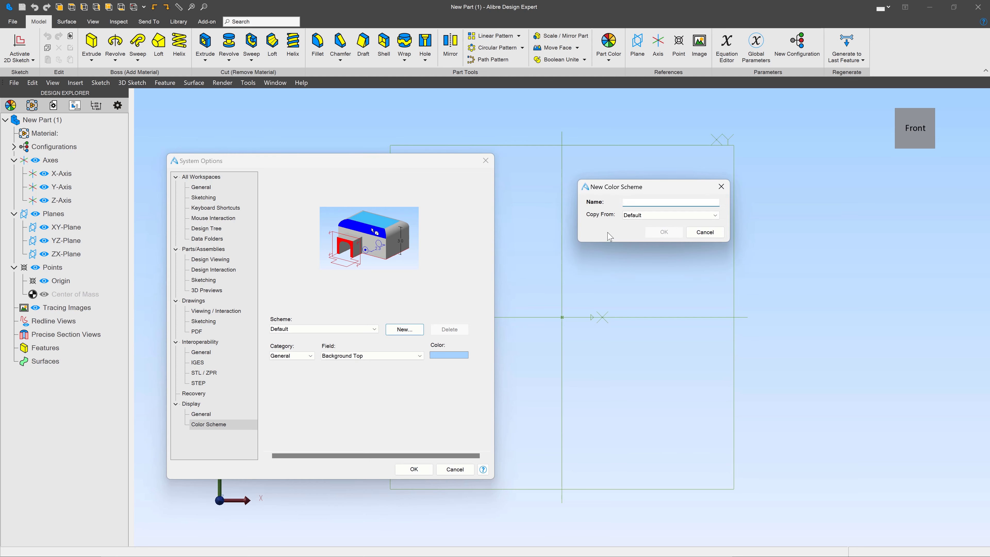
pyautogui.write('New Custom Scheme')
pyautogui.click(638, 215)
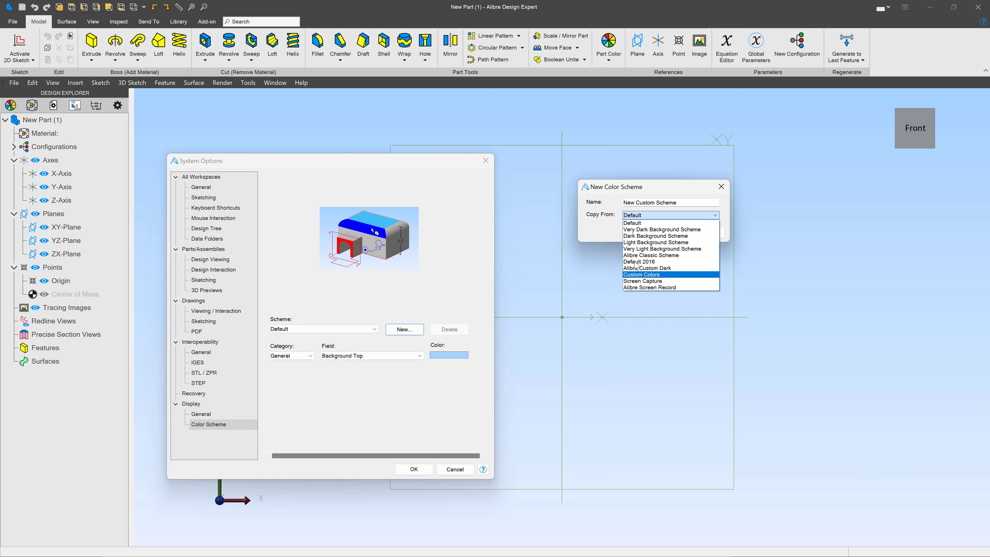
pyautogui.click(632, 225)
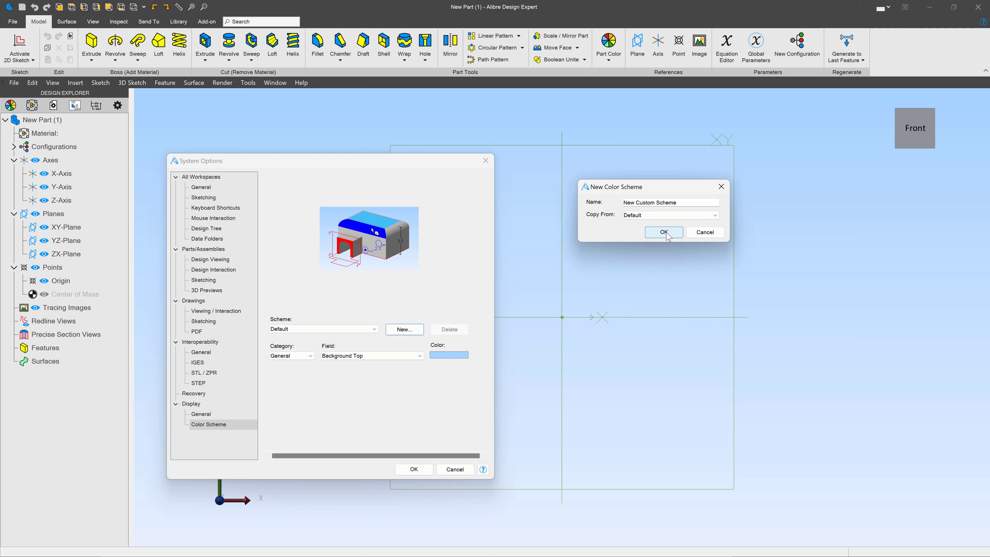
pyautogui.click(666, 233)
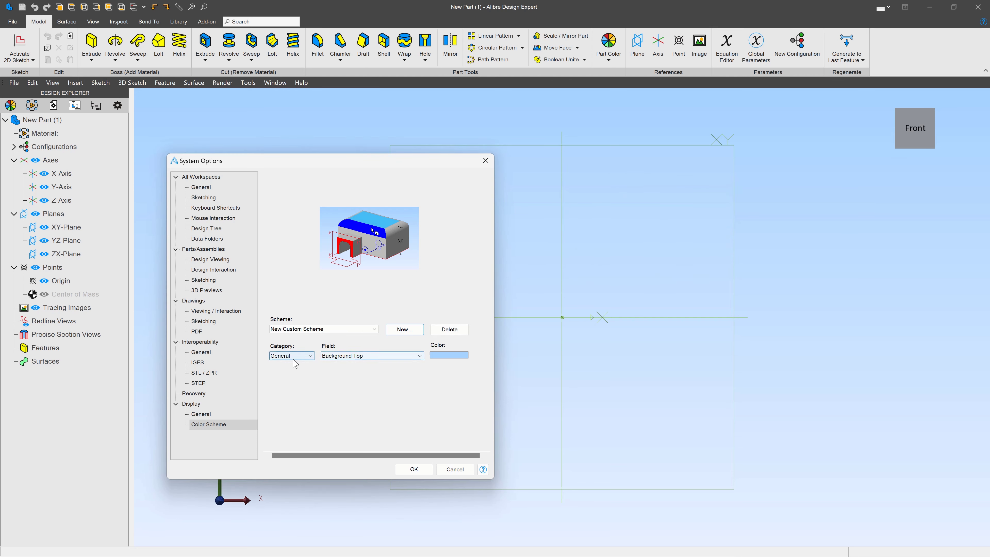
# - Set the custom scheme's General Background Top color to gray and apply the options
pyautogui.click(447, 355)
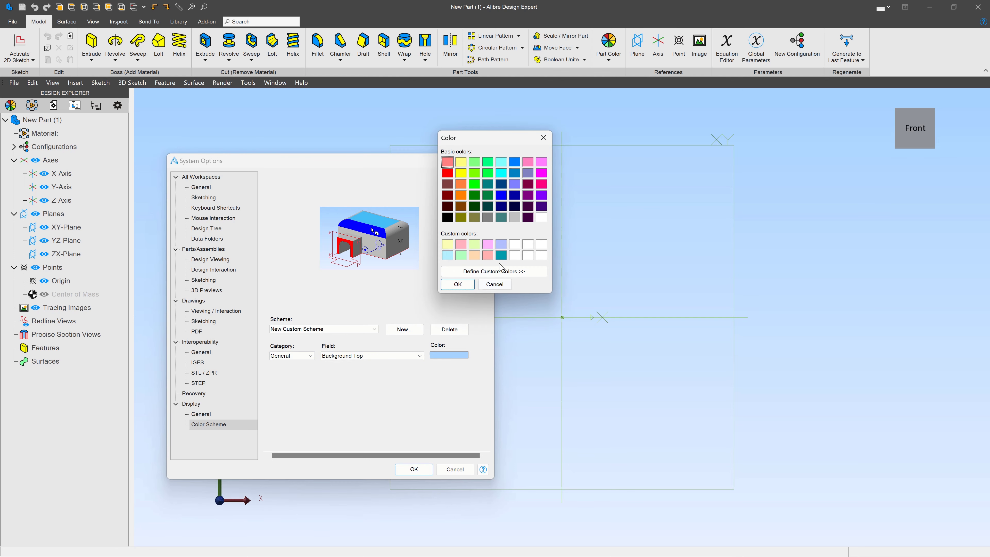
pyautogui.click(487, 217)
pyautogui.click(457, 284)
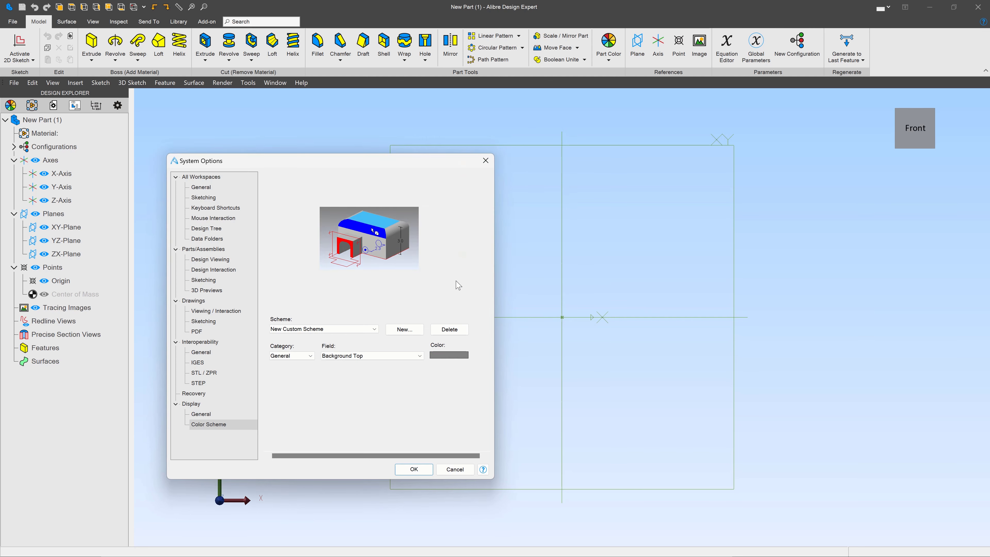
pyautogui.click(414, 469)
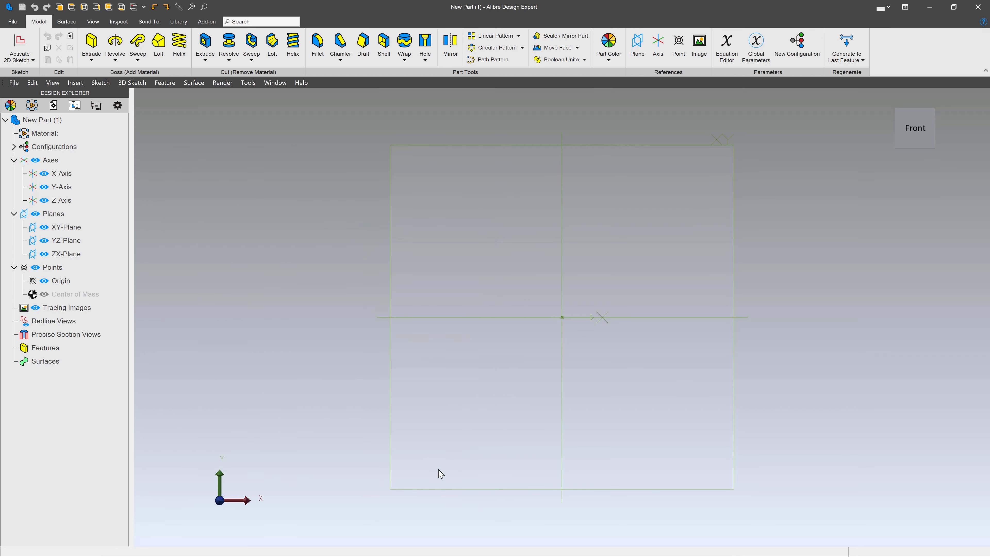
# - Examine the General color fields of the custom scheme and the color choices for Dimensions, keeping black
pyautogui.click(117, 105)
pyautogui.click(209, 425)
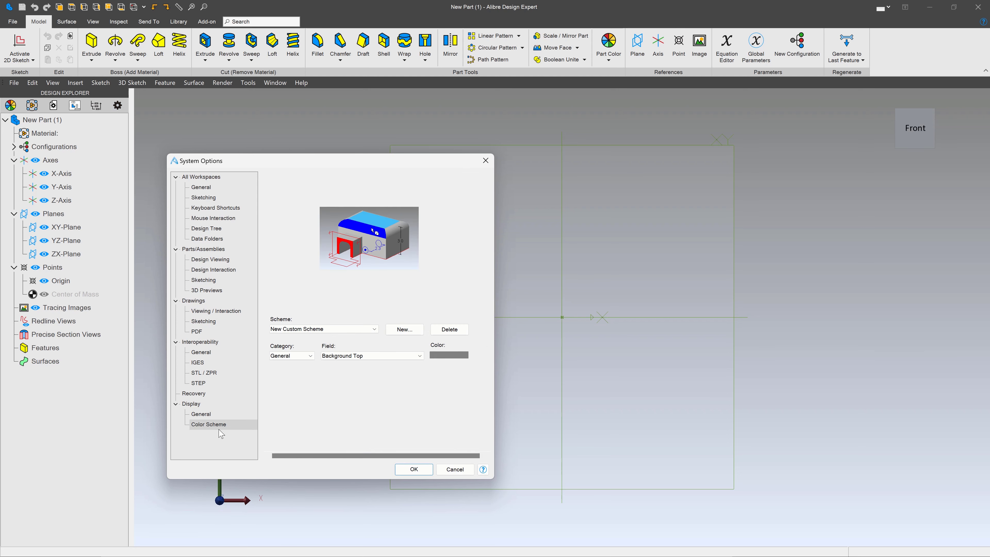
pyautogui.click(353, 356)
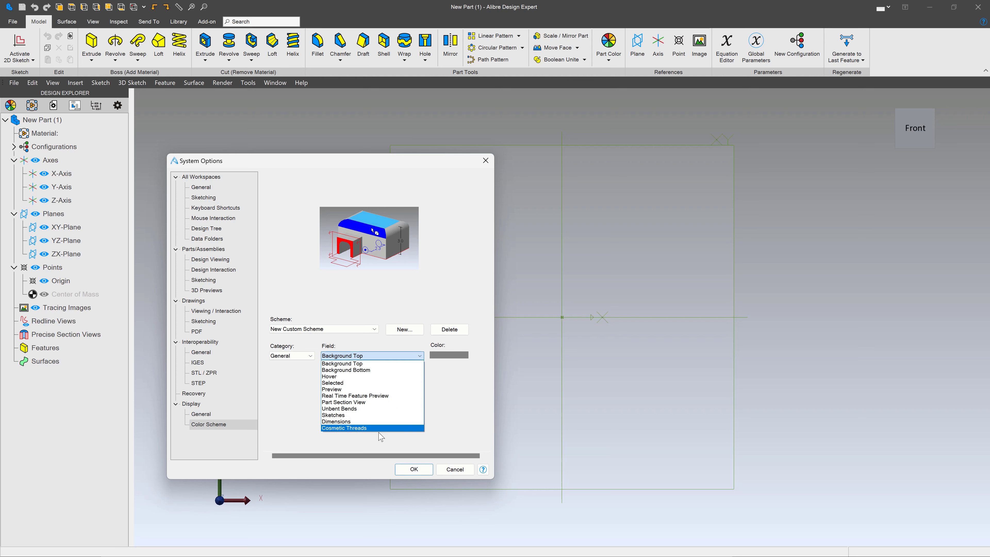
pyautogui.click(374, 421)
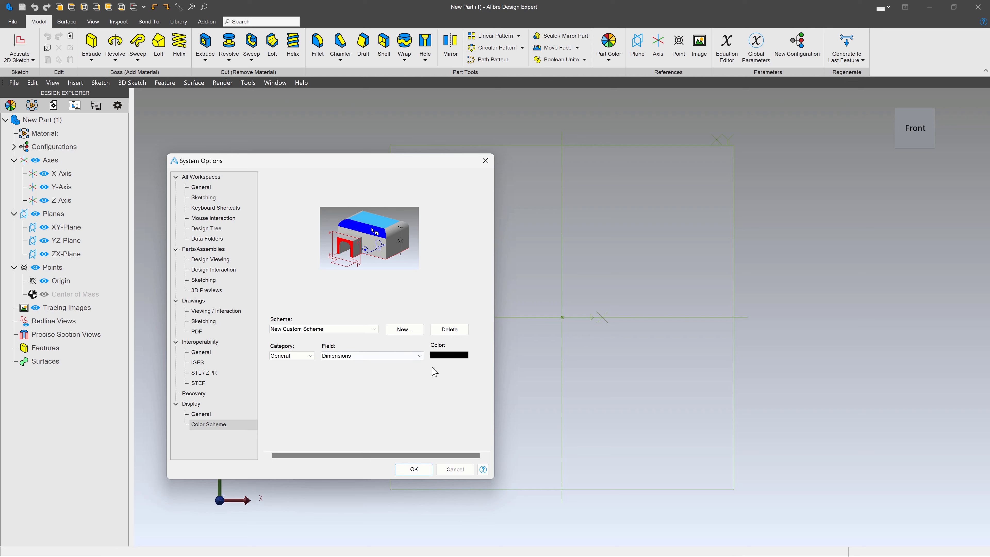
pyautogui.click(464, 356)
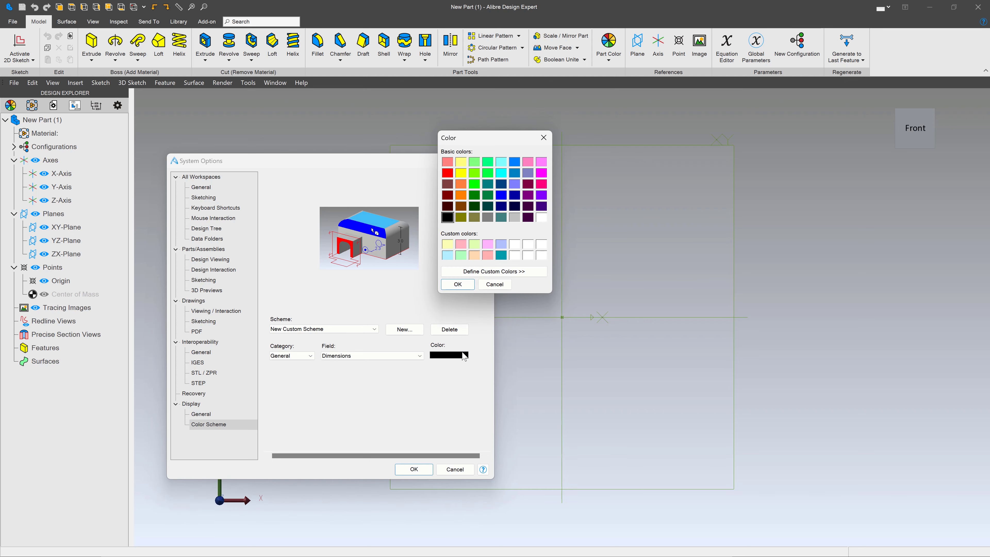
pyautogui.click(449, 283)
# - Set the custom scheme's References color for Planes/Axes/Points to light blue and apply the options
pyautogui.click(310, 355)
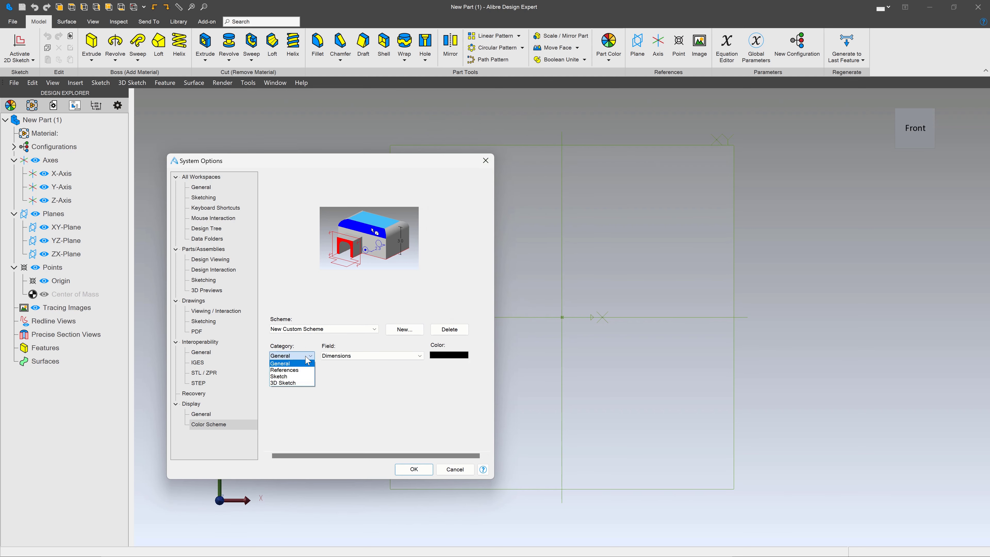
pyautogui.click(306, 380)
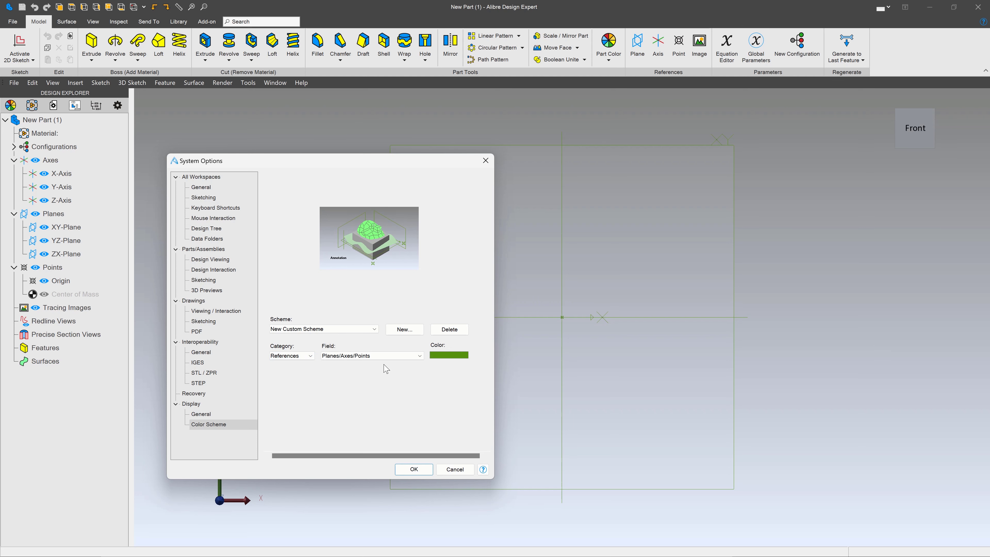
pyautogui.click(393, 357)
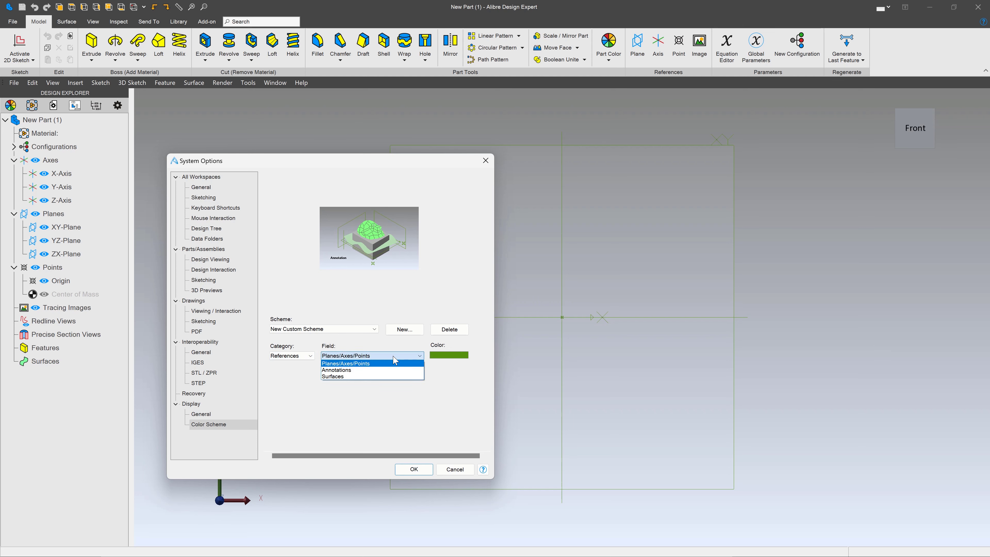
pyautogui.click(363, 363)
pyautogui.click(449, 355)
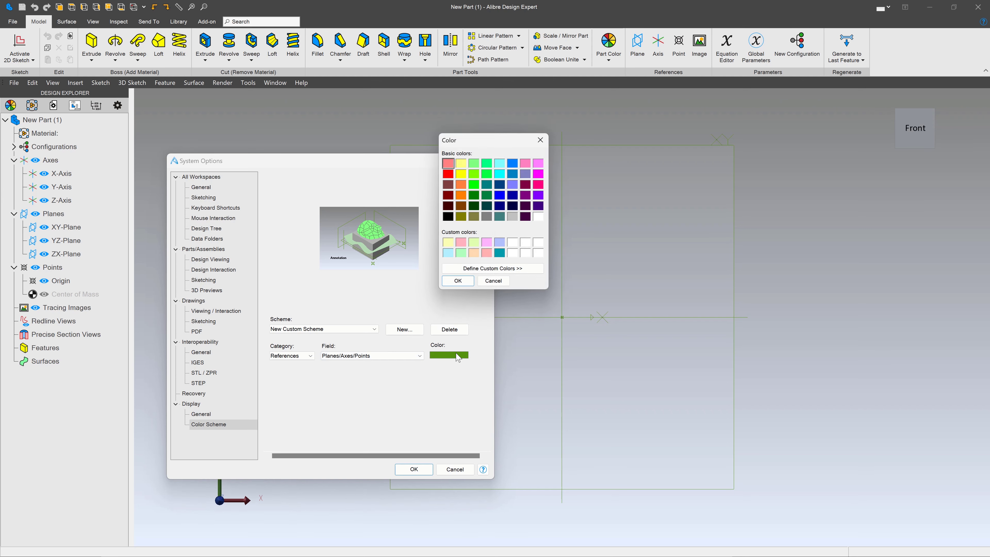
pyautogui.click(445, 255)
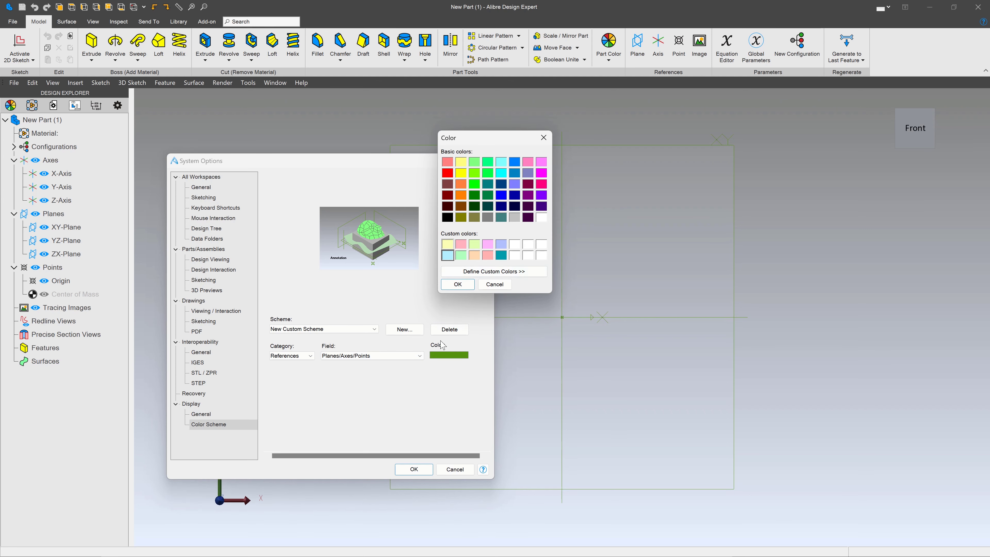
pyautogui.click(457, 283)
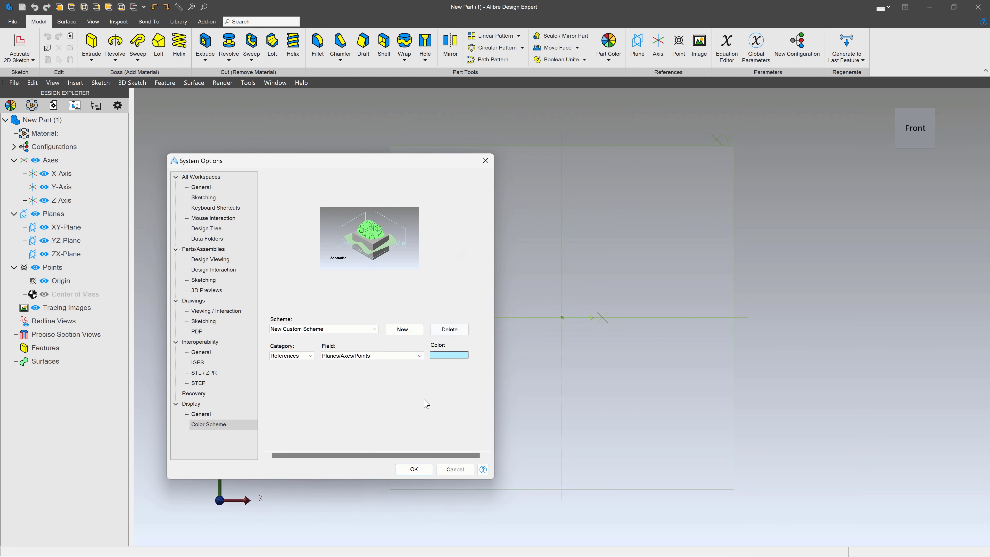
pyautogui.click(414, 469)
# - Inspect the recolored reference planes in the workspace, then delete New Custom Scheme from the display color schemes
pyautogui.moveTo(597, 347); pyautogui.dragTo(590, 348, button='middle')
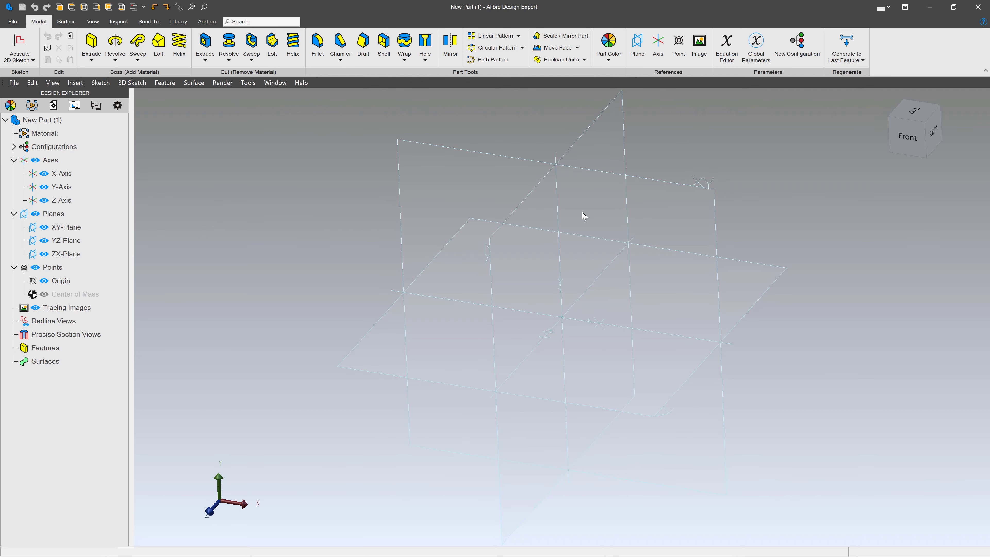
pyautogui.scroll(5, 546, 142)
pyautogui.scroll(-3, 536, 164)
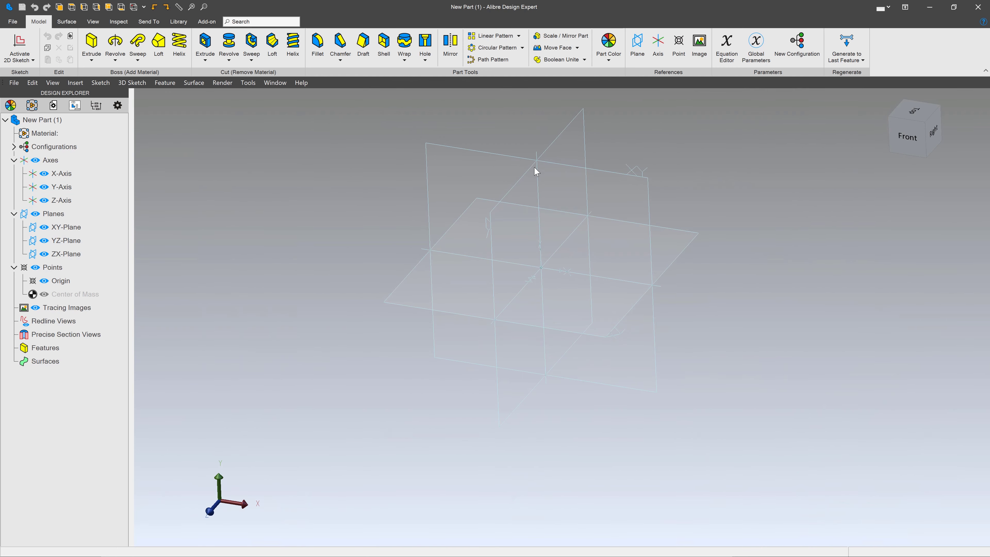
pyautogui.scroll(1, 536, 176)
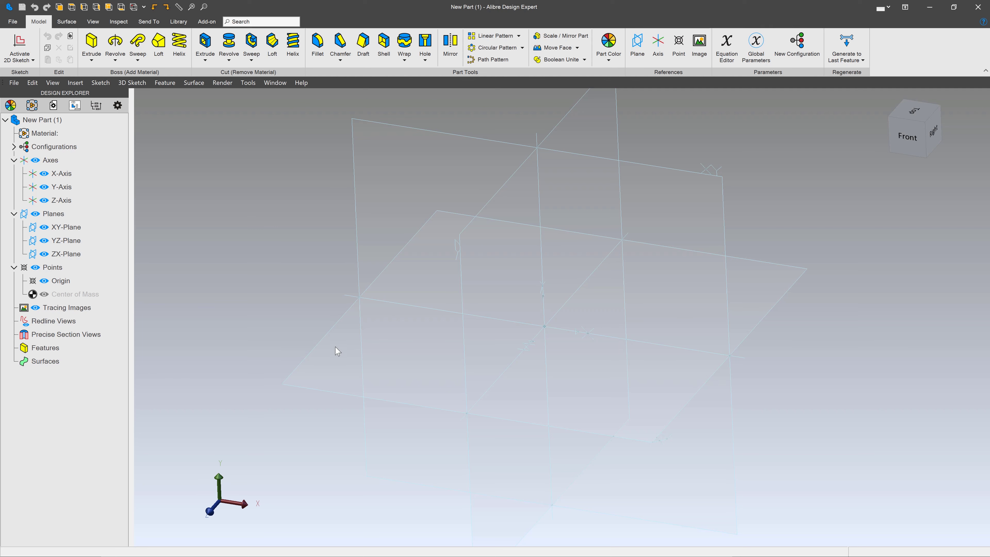
pyautogui.moveTo(336, 349); pyautogui.dragTo(468, 360, button='middle')
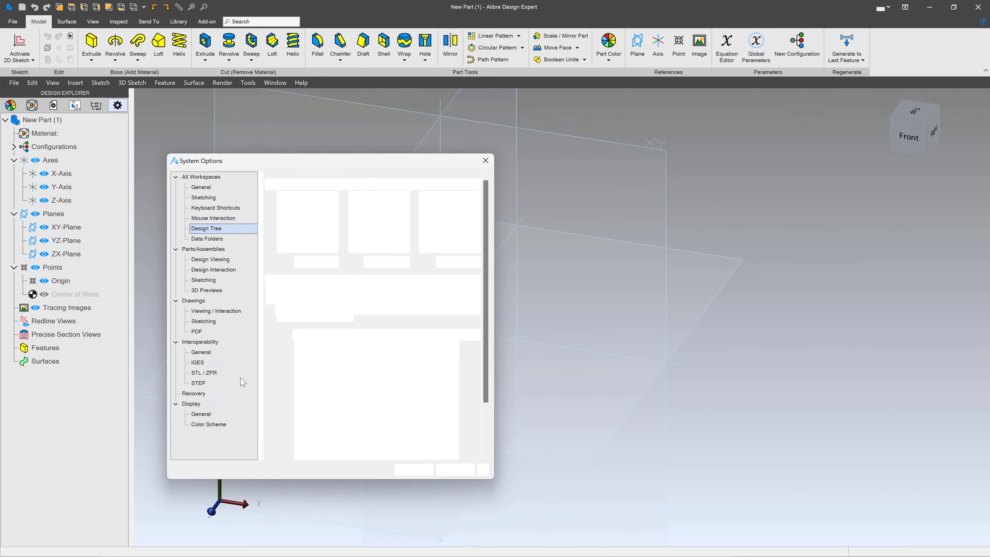
pyautogui.click(209, 424)
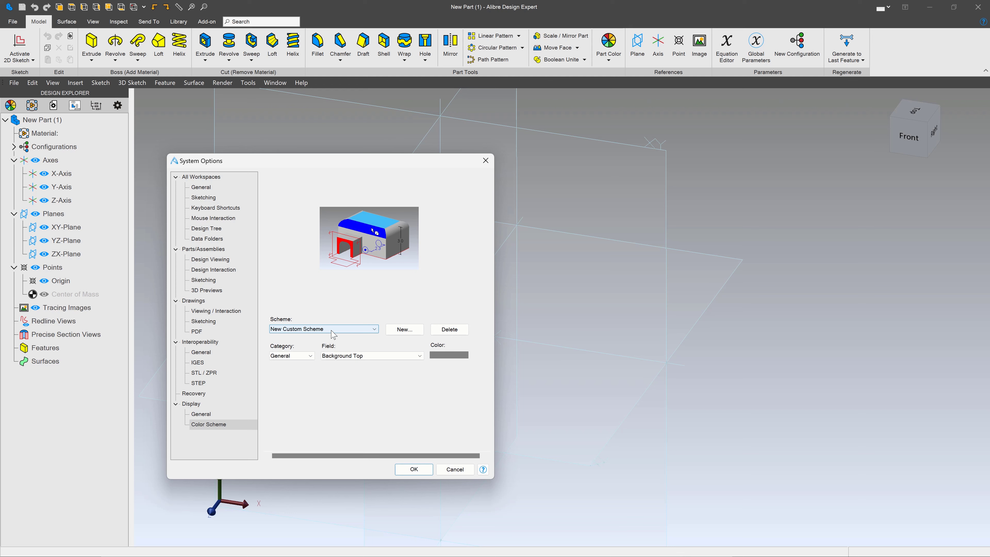
pyautogui.click(447, 330)
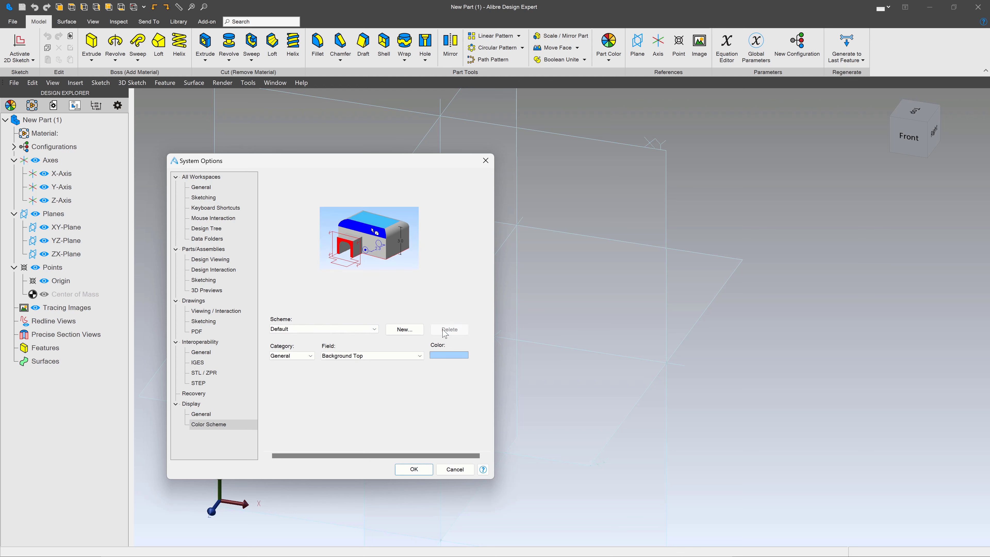
# - Apply the Screen Capture color scheme and inspect the reference planes against its magenta background
pyautogui.click(354, 330)
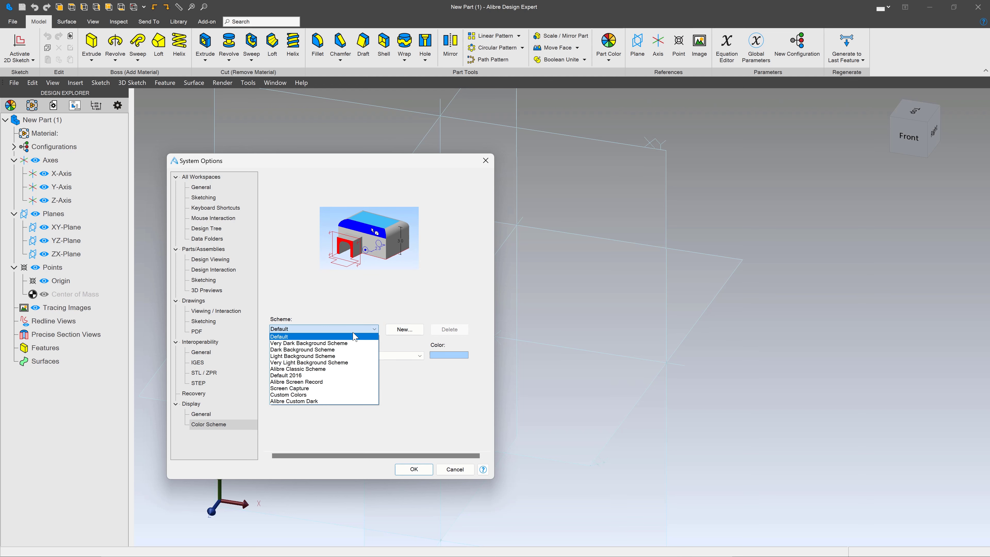
pyautogui.click(313, 389)
pyautogui.click(412, 469)
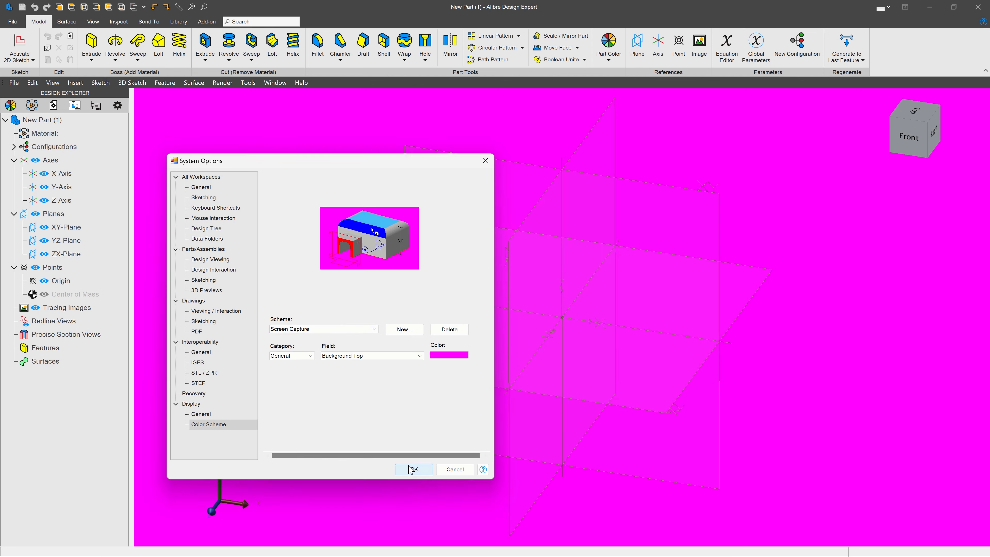
pyautogui.scroll(-3, 286, 413)
pyautogui.scroll(3, 414, 309)
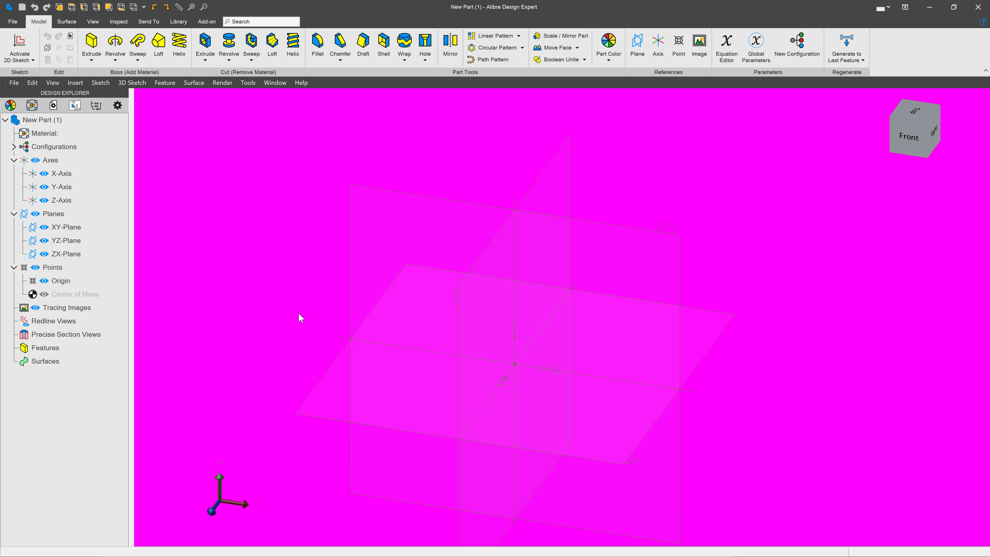
pyautogui.scroll(-1, 298, 313)
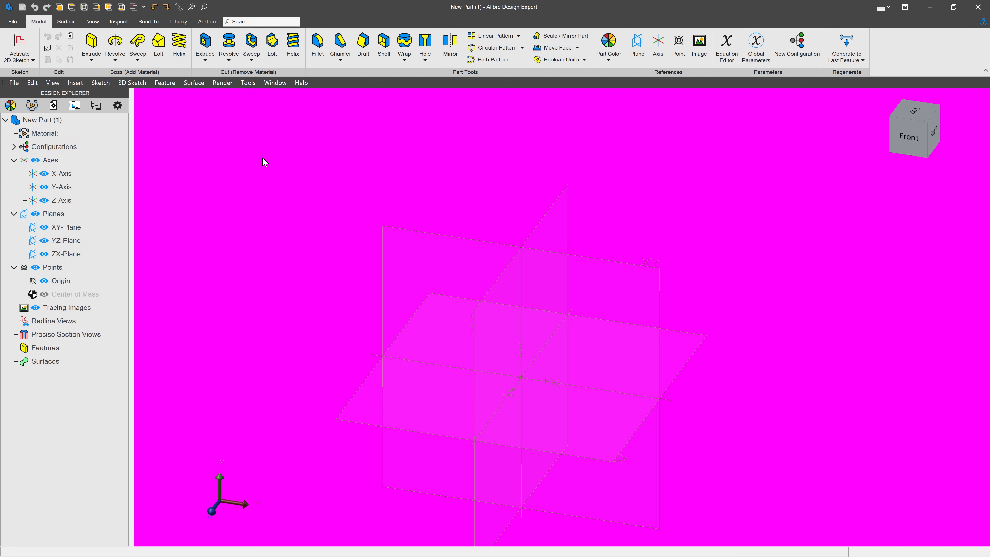
# - Reopen the display color scheme options and apply the Alibre Screen Record scheme
pyautogui.click(117, 105)
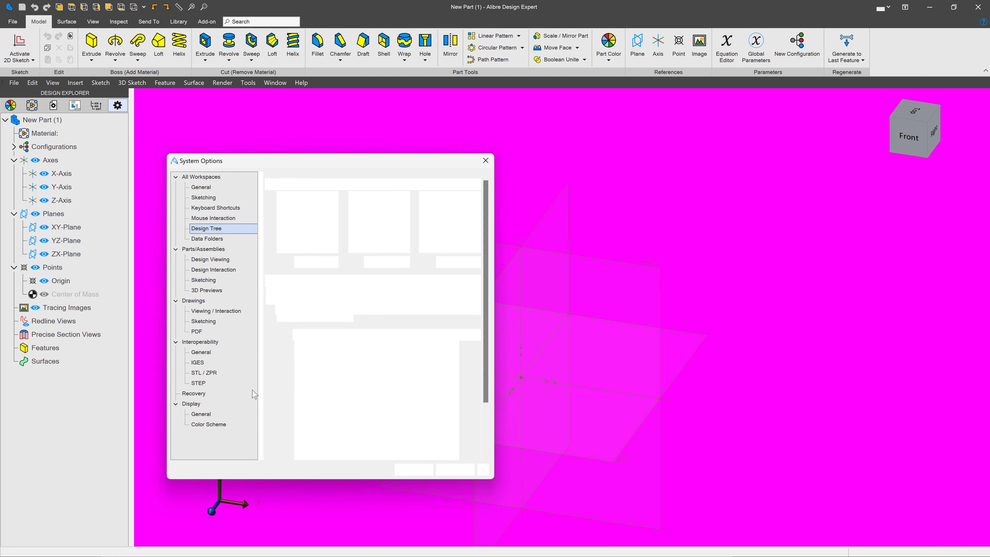
pyautogui.click(216, 425)
pyautogui.click(366, 330)
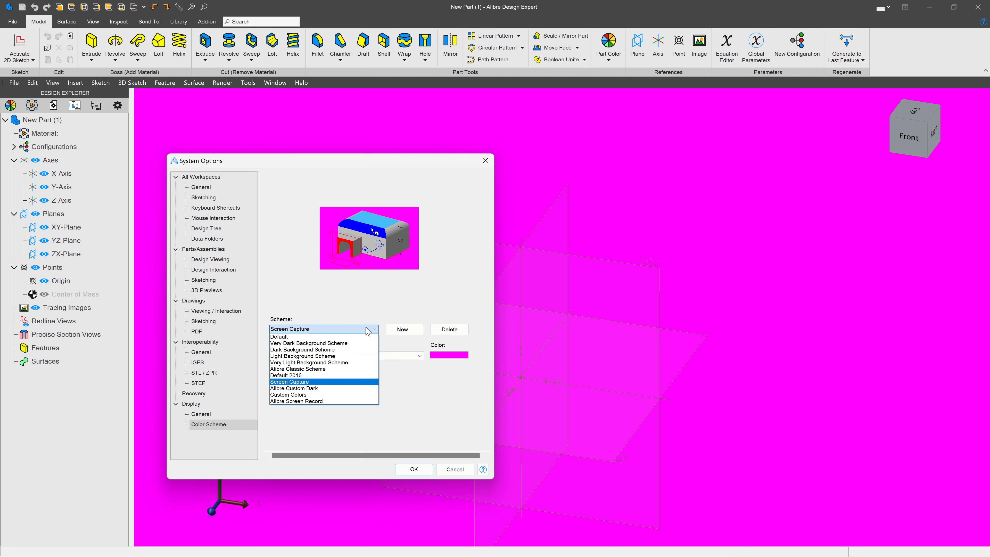
pyautogui.click(366, 329)
pyautogui.click(366, 330)
pyautogui.click(348, 400)
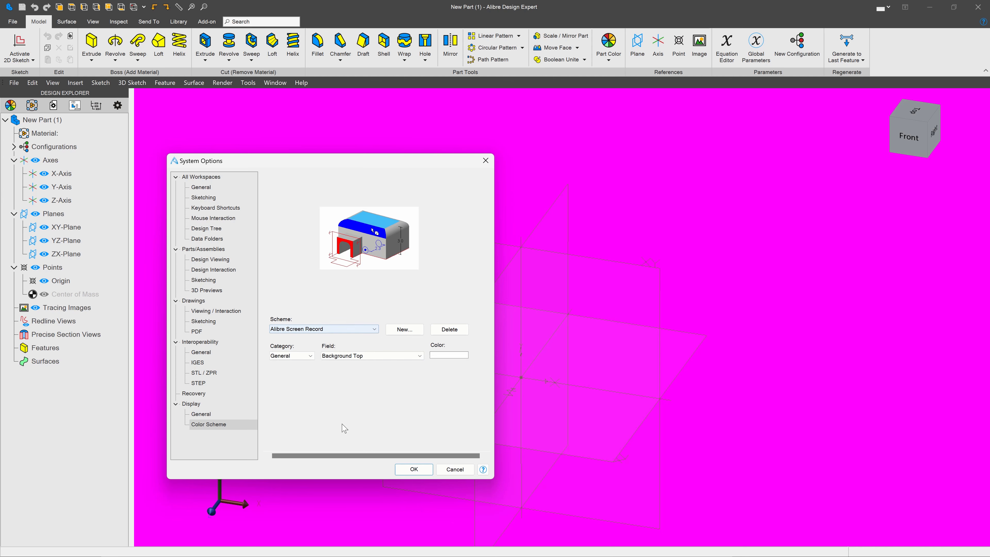
pyautogui.click(415, 468)
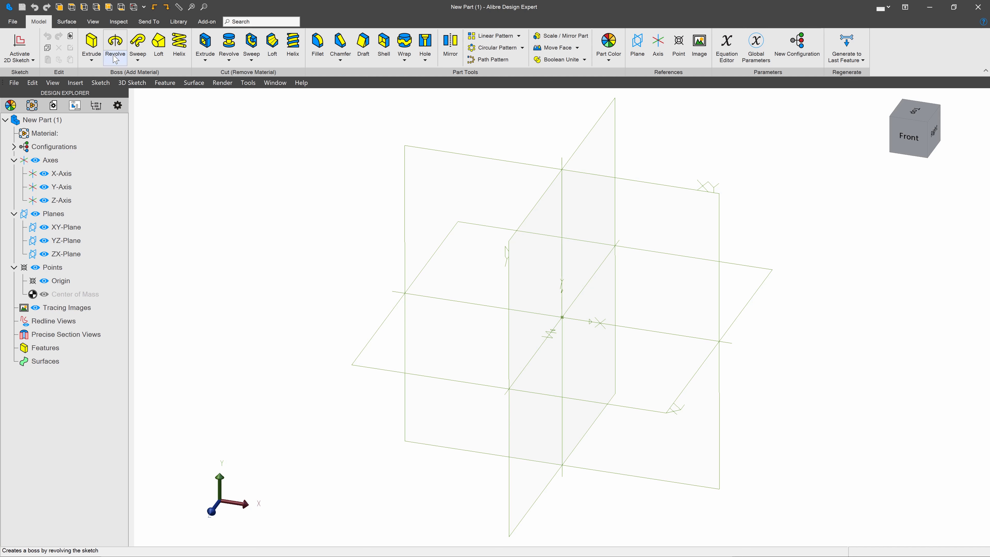
# - Try the color-blind color palettes for the interface, ending on Deuteranopia
pyautogui.click(884, 9)
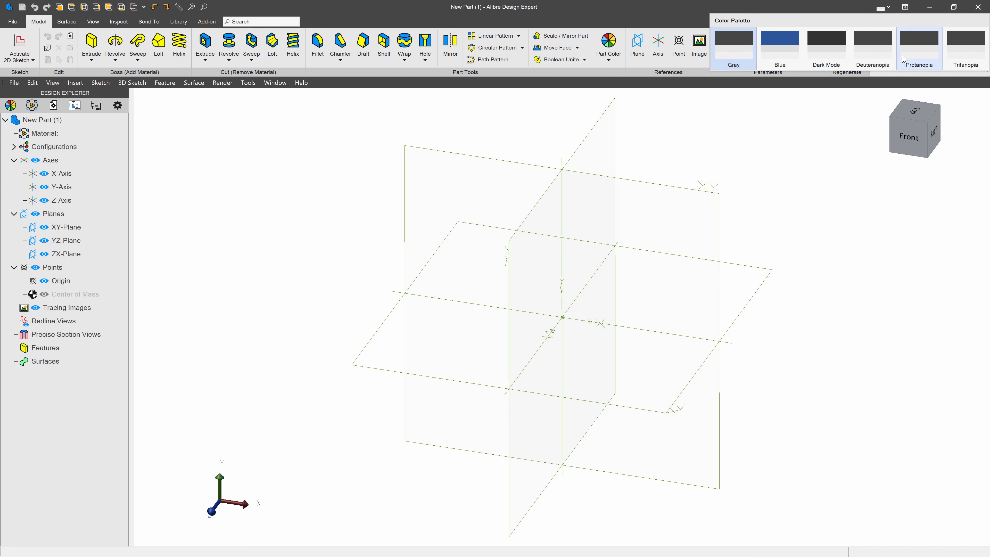
pyautogui.click(929, 51)
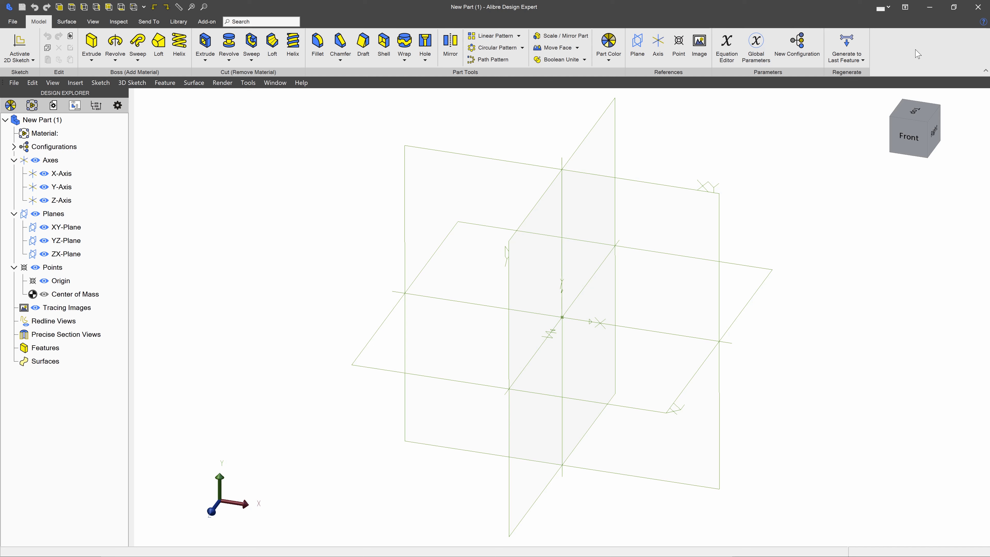
pyautogui.click(883, 9)
pyautogui.click(928, 52)
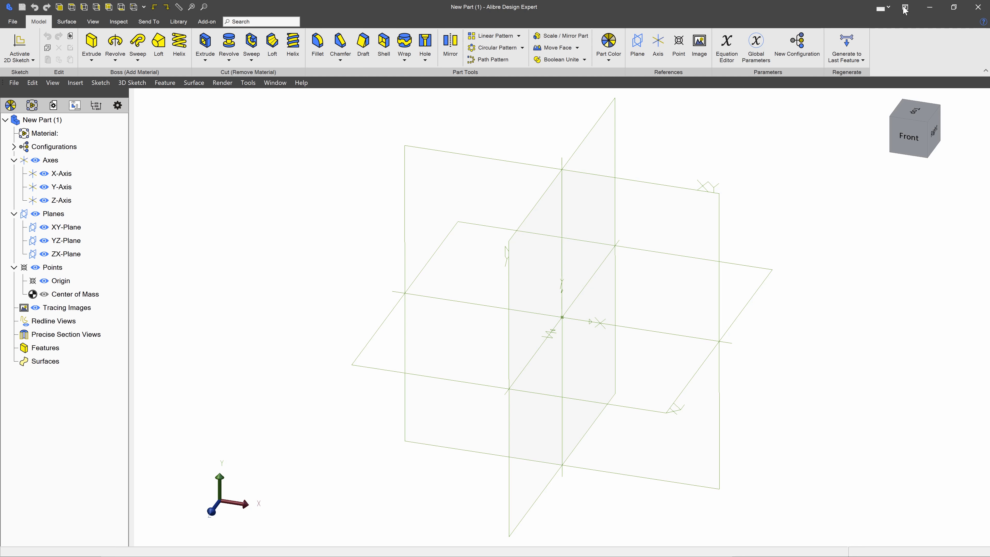
# - Try the Blue interface color palette and switch the interface to Dark Mode
pyautogui.click(886, 9)
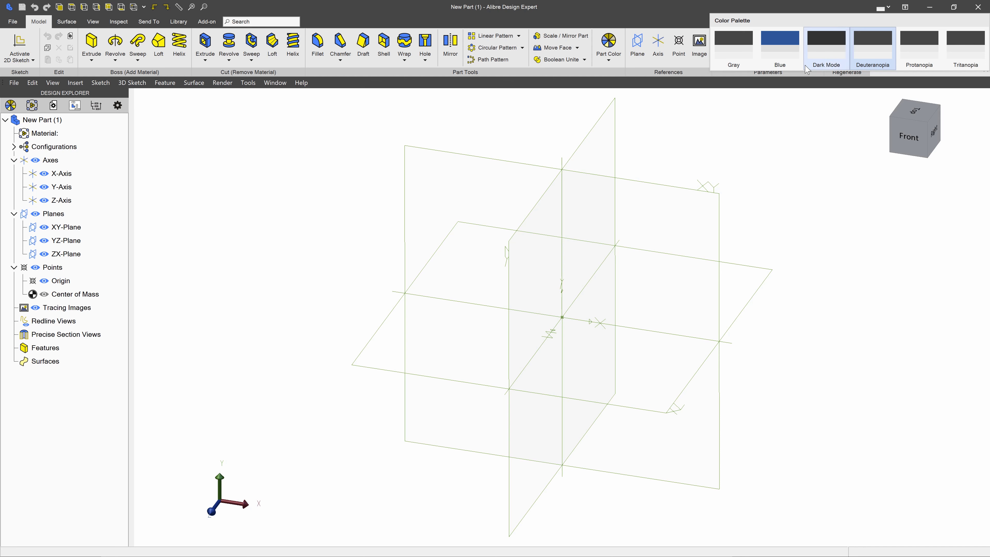
pyautogui.click(767, 45)
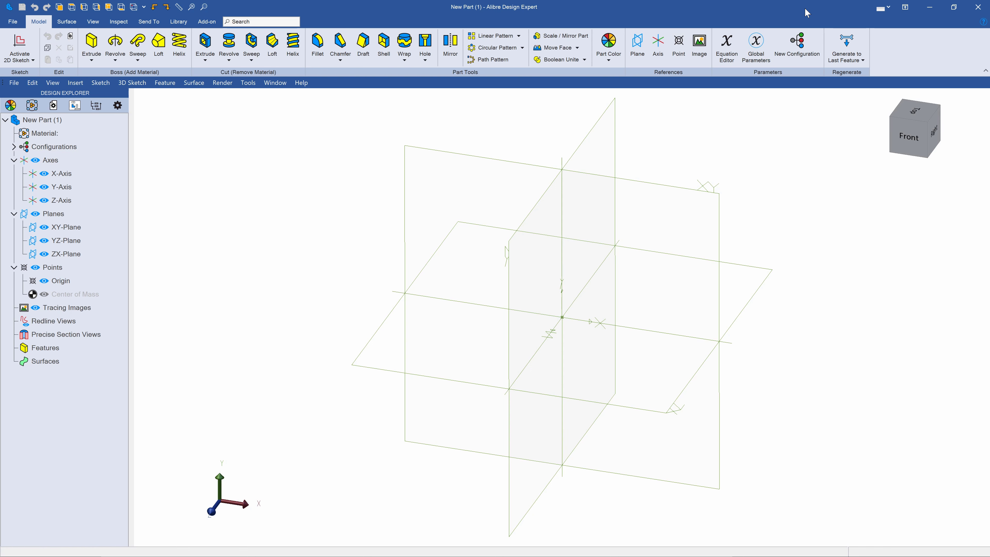
pyautogui.click(882, 7)
pyautogui.click(826, 49)
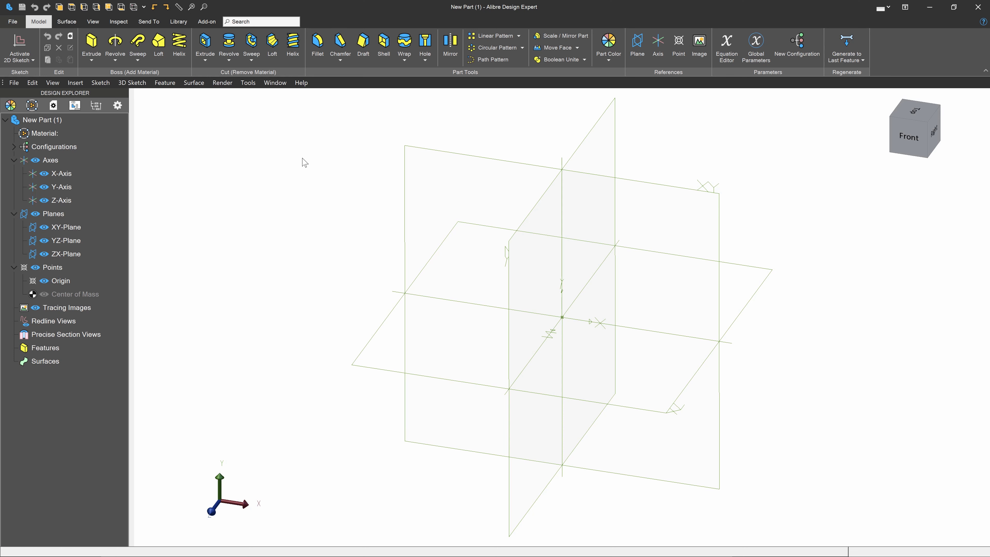
# - Apply the Alibre Custom Dark scheme in the display color scheme options
pyautogui.click(117, 105)
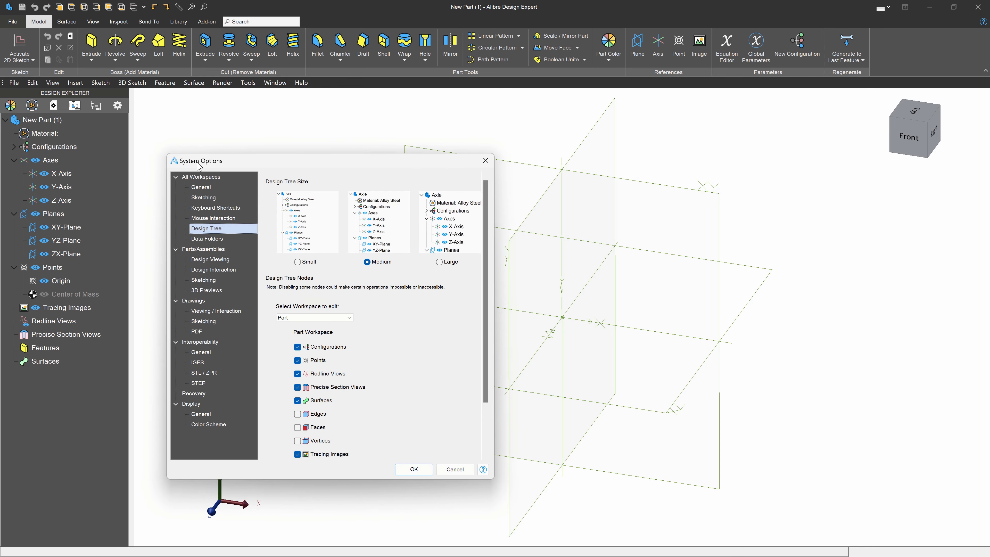
pyautogui.moveTo(200, 159)
pyautogui.mouseDown()
pyautogui.moveTo(291, 123)
pyautogui.moveTo(249, 154)
pyautogui.mouseUp()
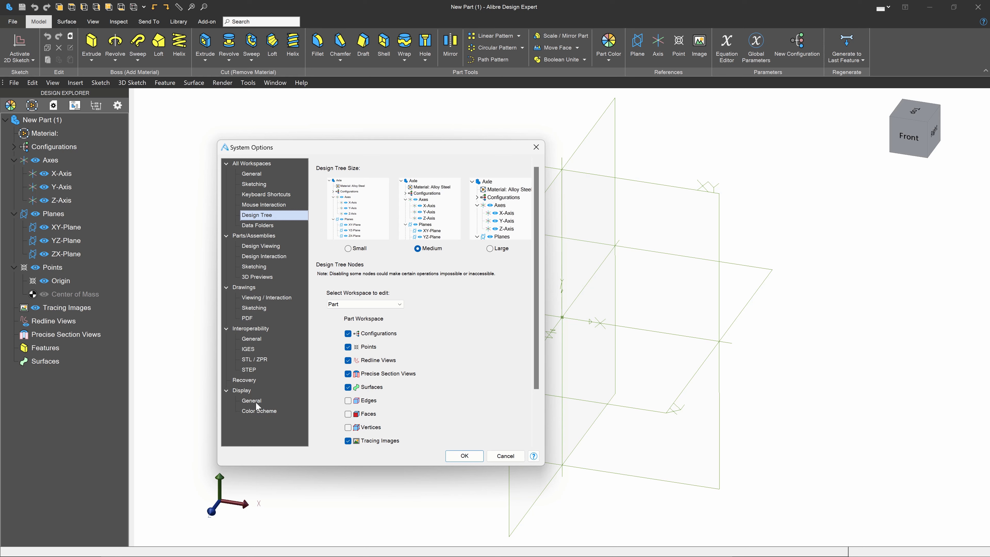
pyautogui.click(258, 410)
pyautogui.click(424, 315)
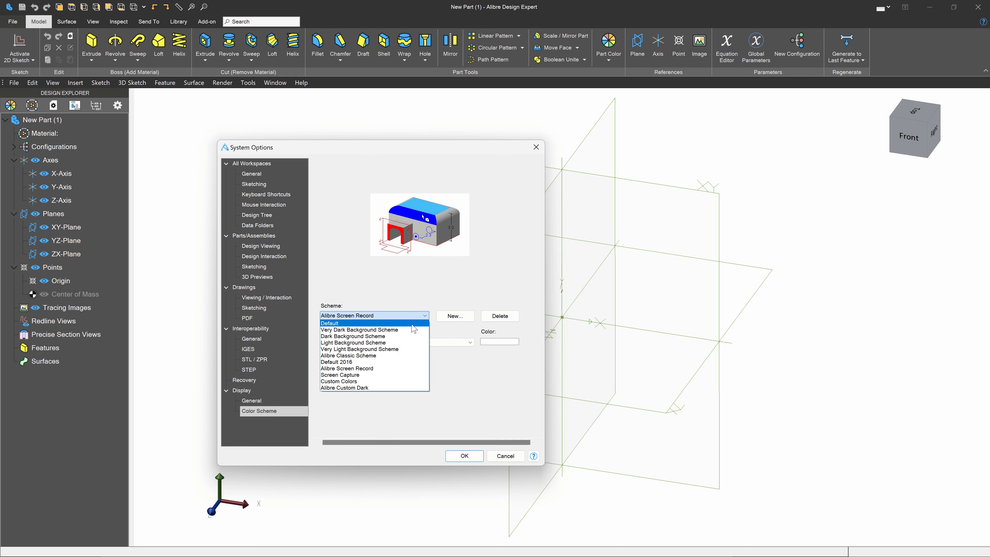
pyautogui.click(378, 388)
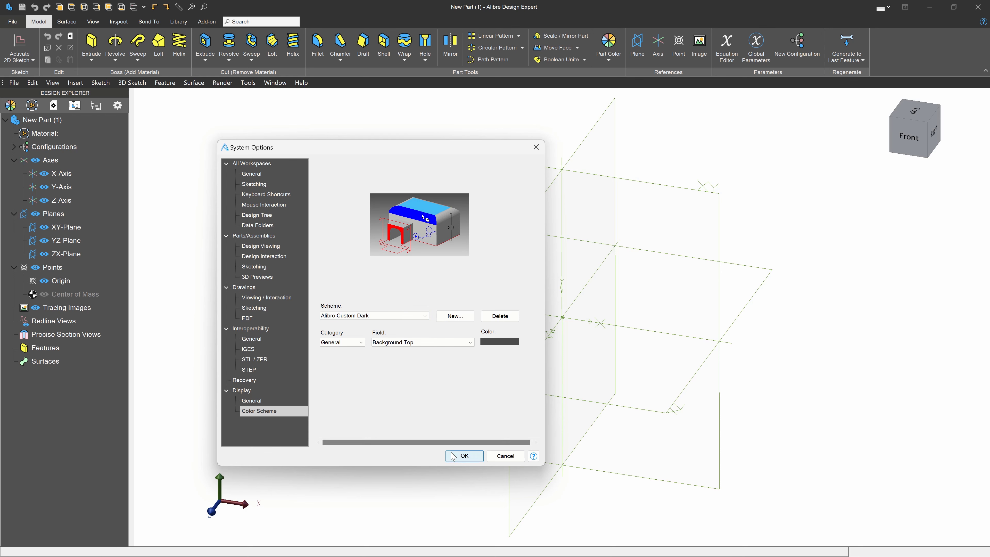
pyautogui.click(464, 455)
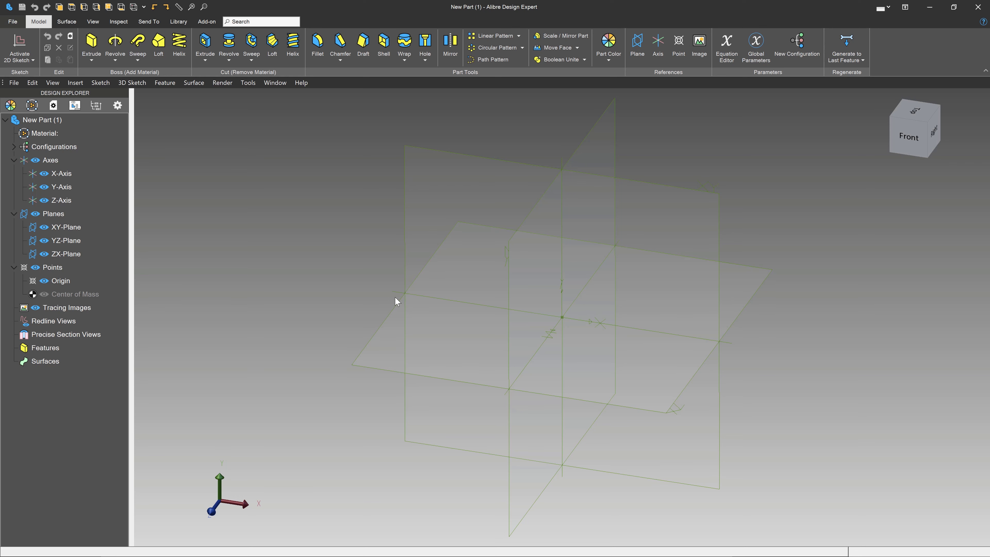
# - Open the new part's File Properties and set its number to 123456789
pyautogui.click(15, 22)
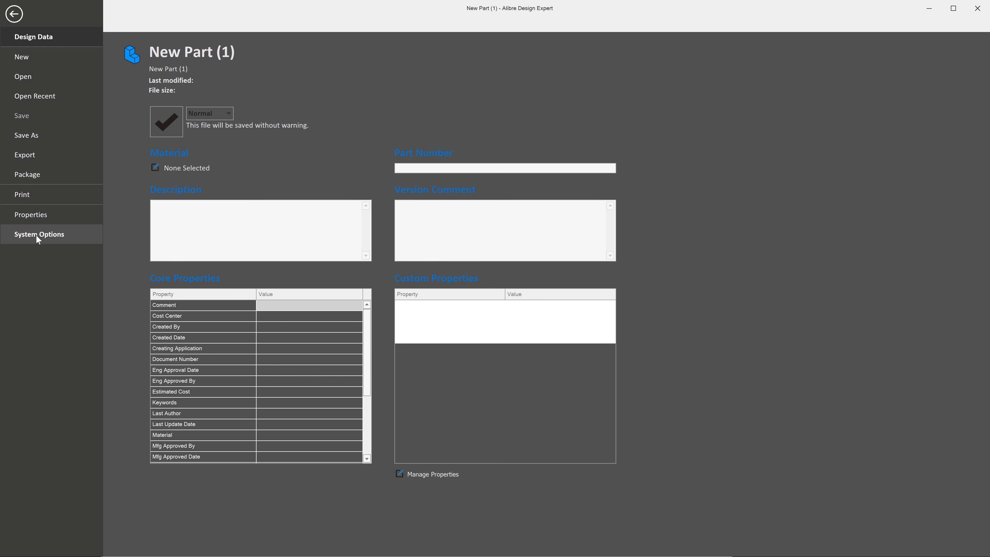
pyautogui.click(35, 220)
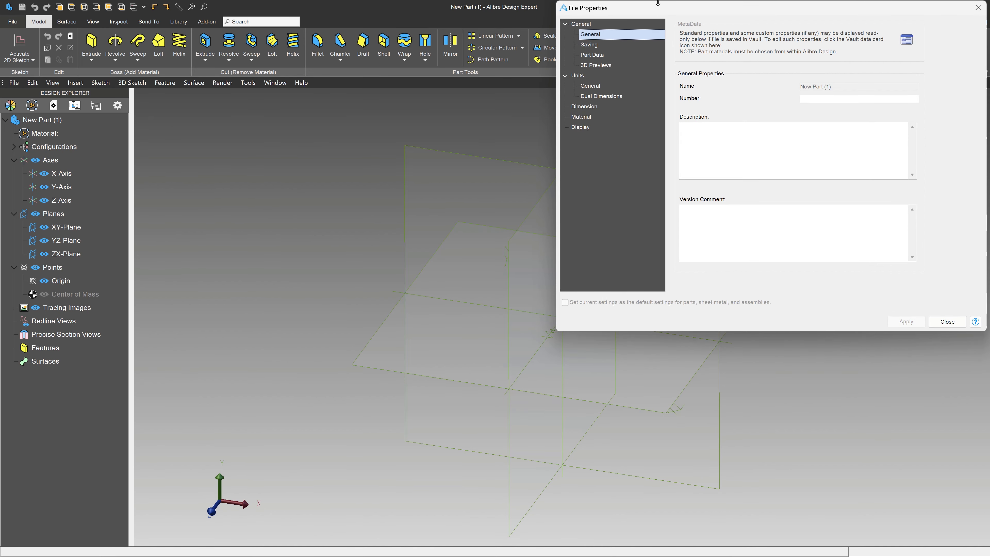
pyautogui.moveTo(658, 3); pyautogui.dragTo(530, 170)
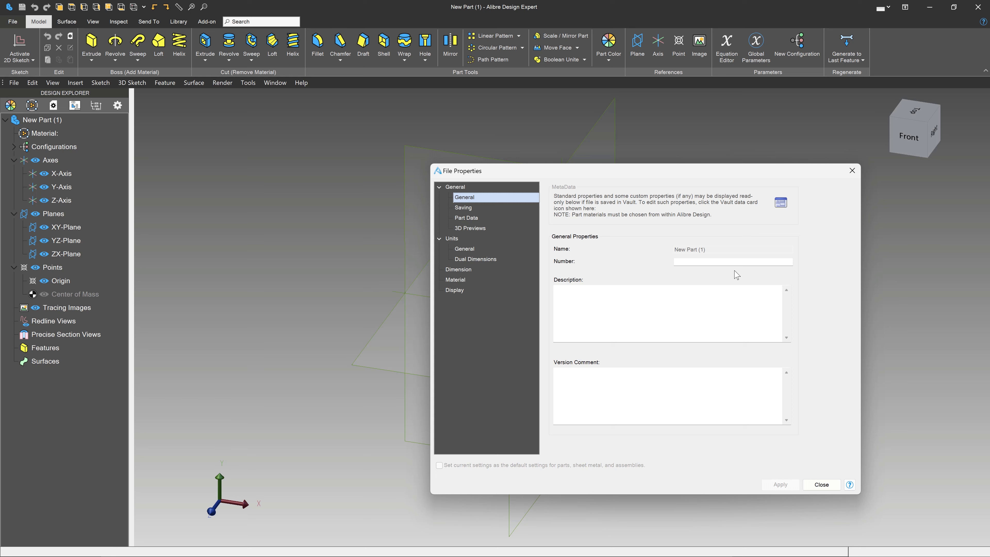
pyautogui.click(733, 261)
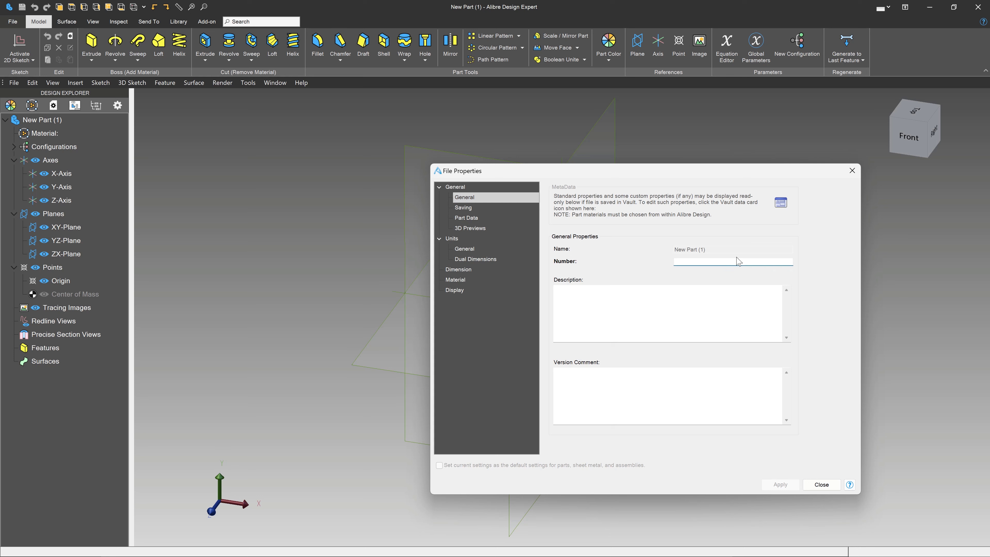
pyautogui.write('123456789')
# - Enter "Not a lot currently" as the part's description and "Started from nothing" as its version comment
pyautogui.click(609, 312)
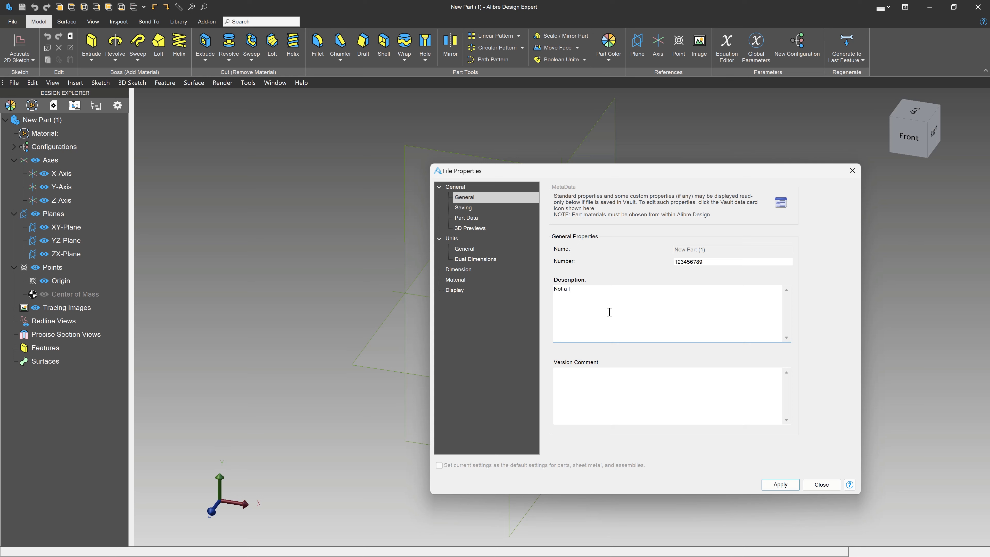
pyautogui.write('Not a lot currently')
pyautogui.press('Tab')
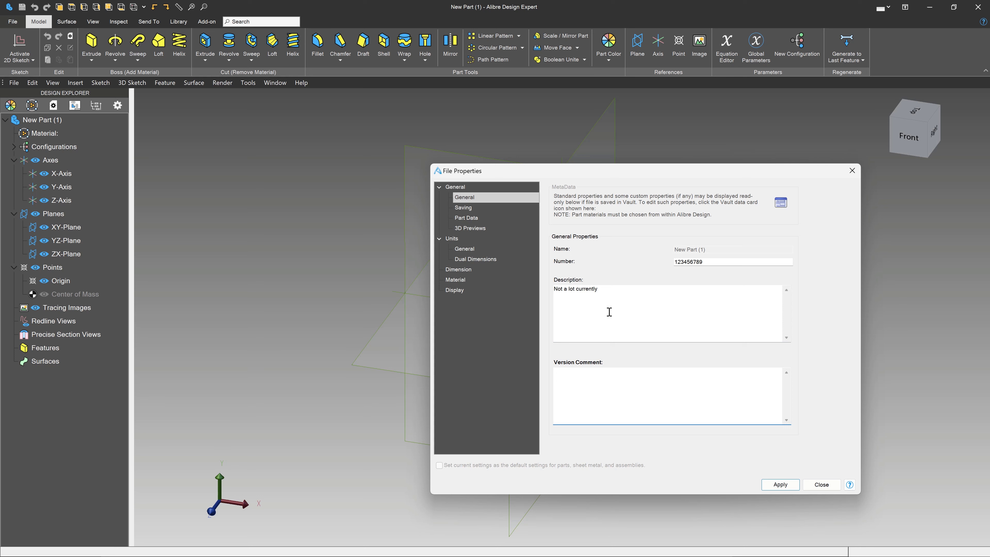
pyautogui.write('Started from nothing')
# - Set the part's save behavior to Locked, then save and lock the file as asdfasdf
pyautogui.click(495, 208)
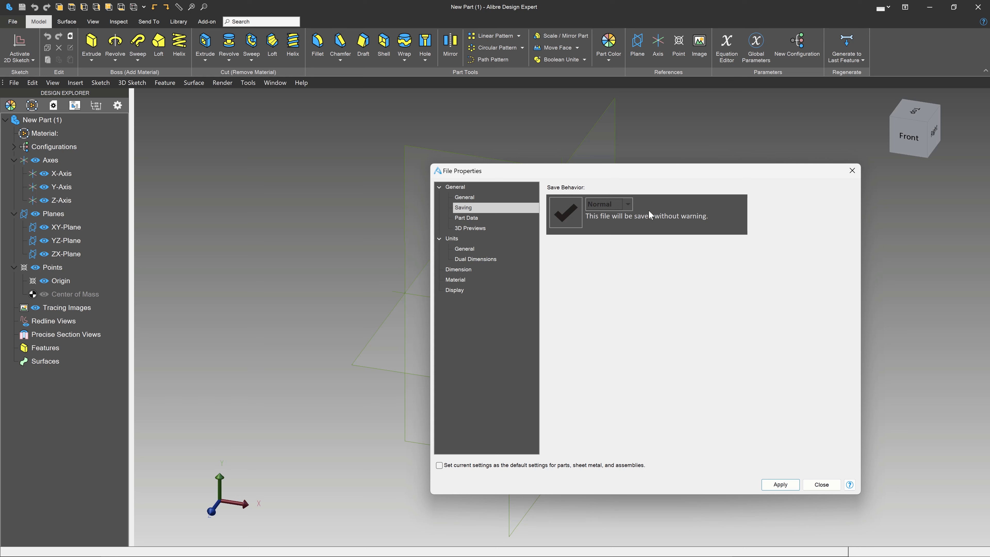
pyautogui.click(627, 206)
pyautogui.click(599, 234)
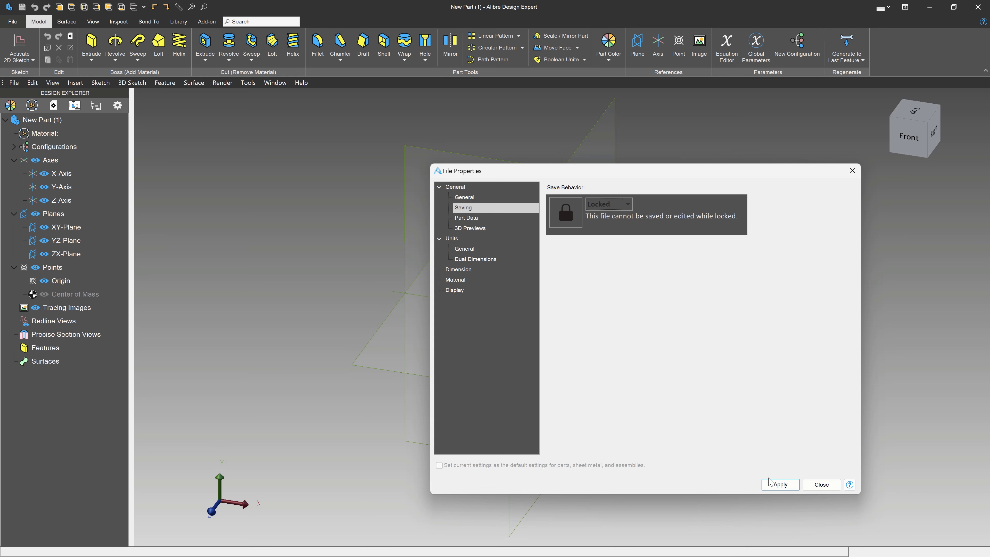
pyautogui.click(770, 483)
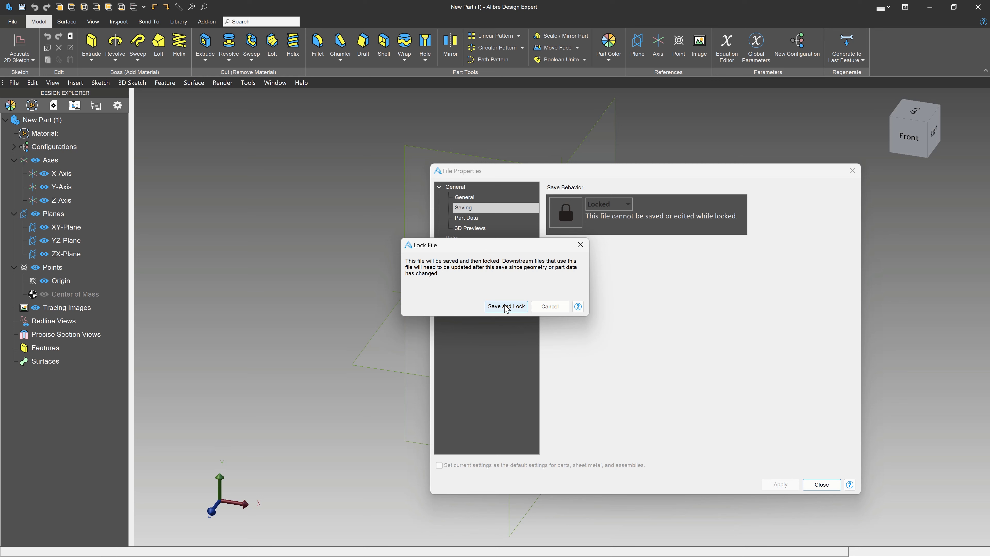
pyautogui.click(505, 306)
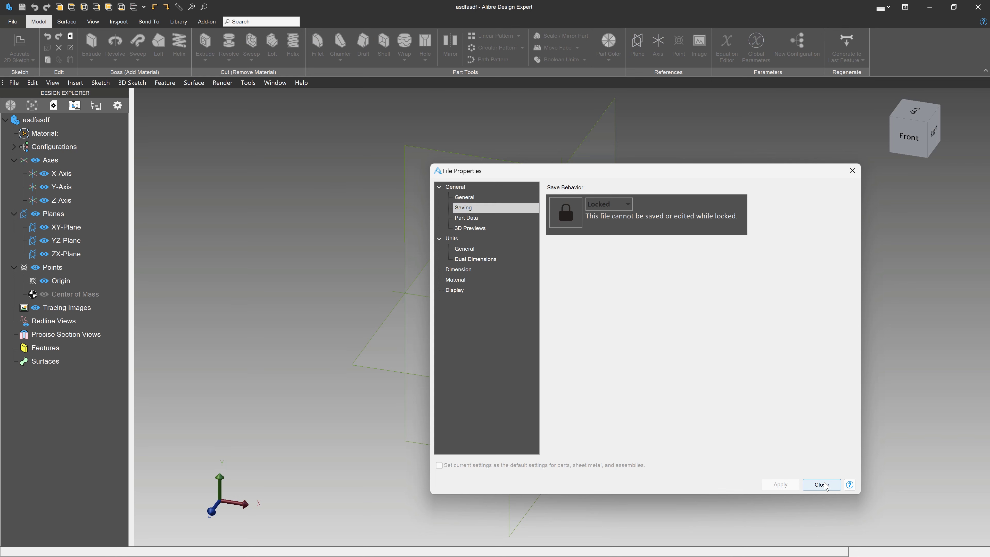
pyautogui.click(821, 484)
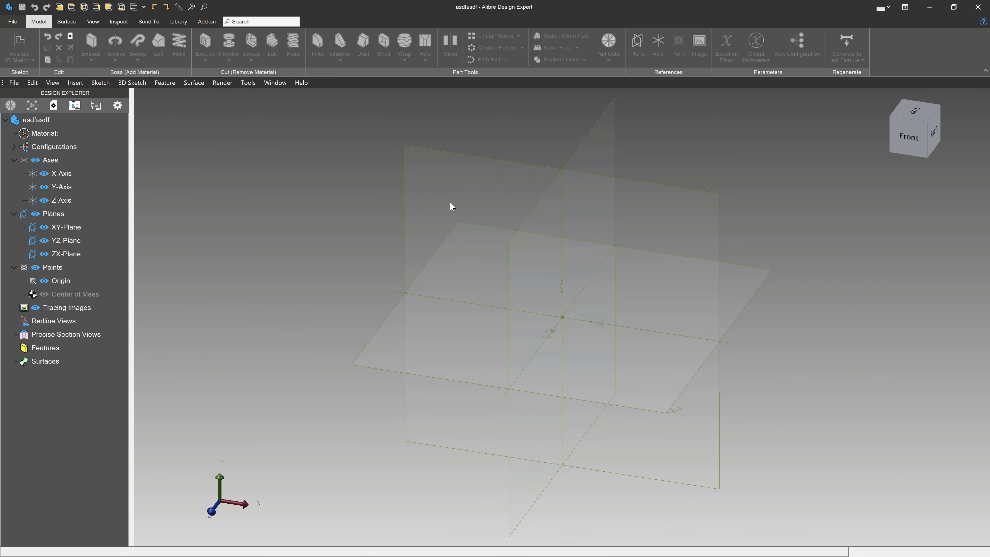
# - Unlock the part by setting its save behavior to Notify in File Properties and apply the change
pyautogui.click(461, 160)
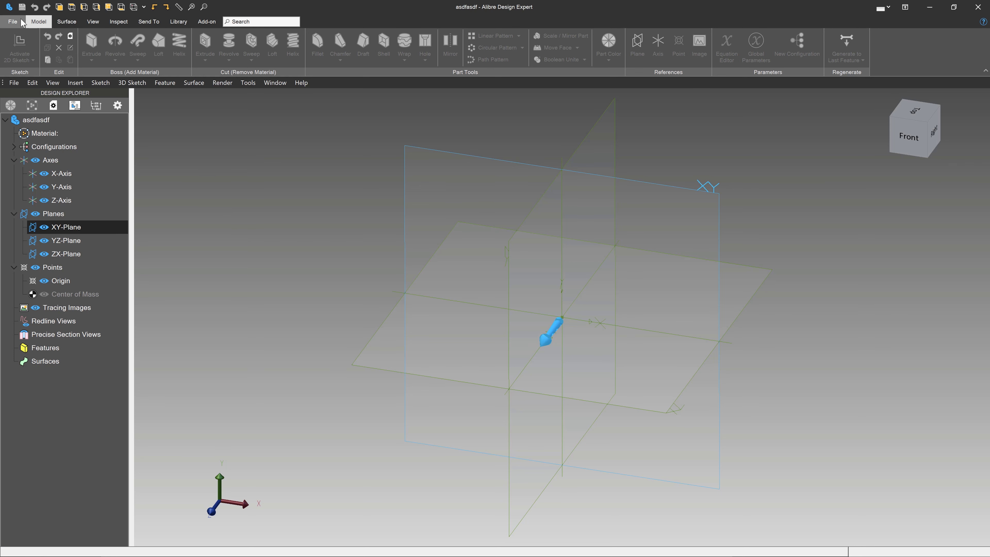
pyautogui.click(13, 22)
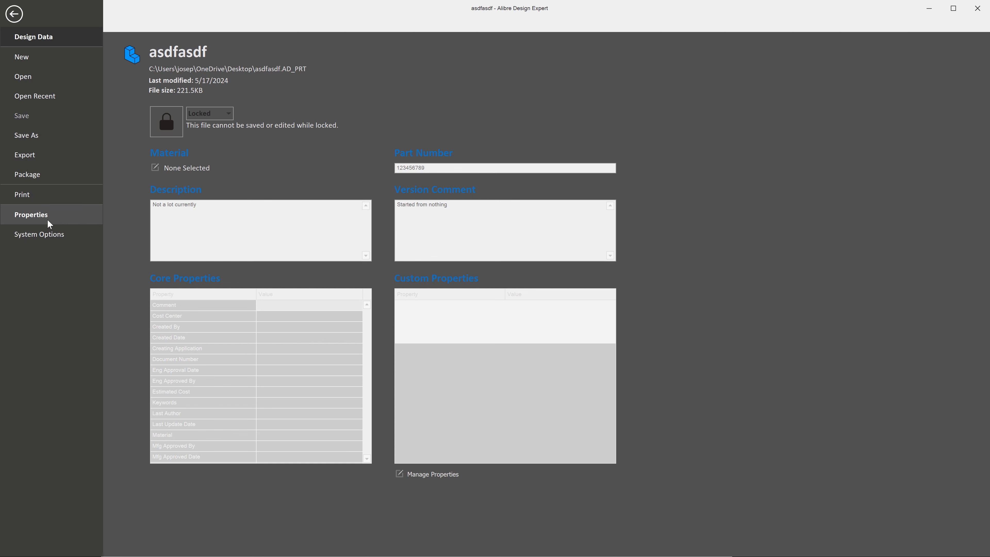
pyautogui.click(19, 218)
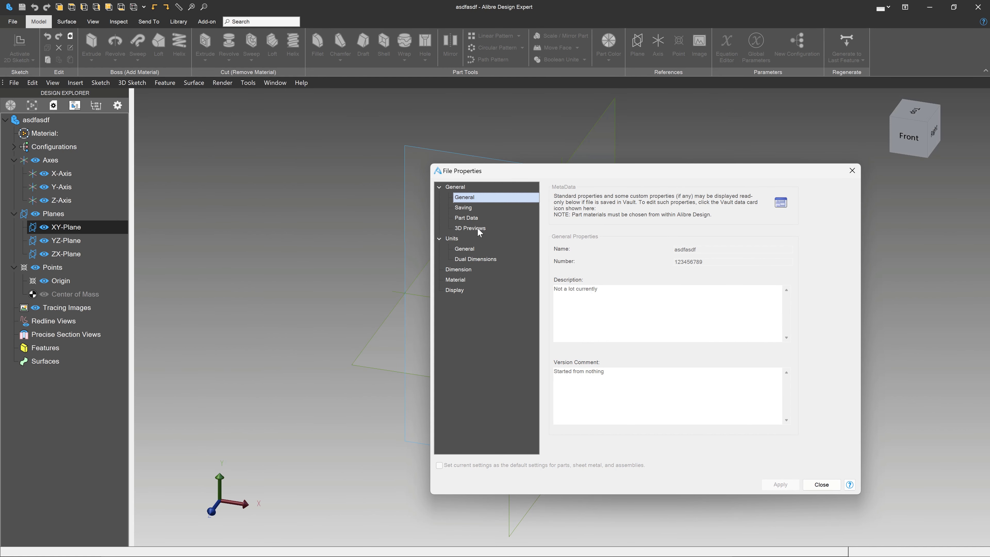
pyautogui.click(477, 207)
pyautogui.click(617, 204)
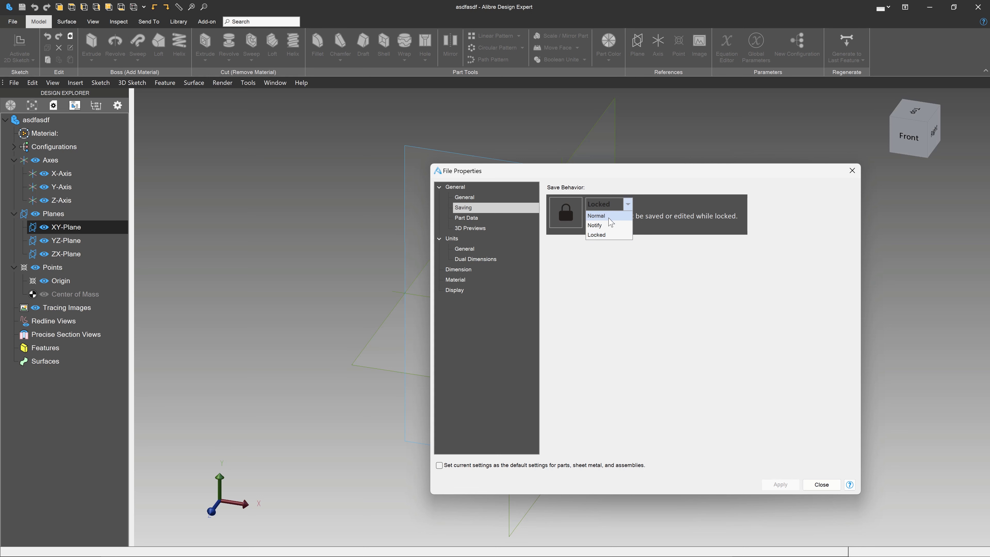
pyautogui.click(610, 228)
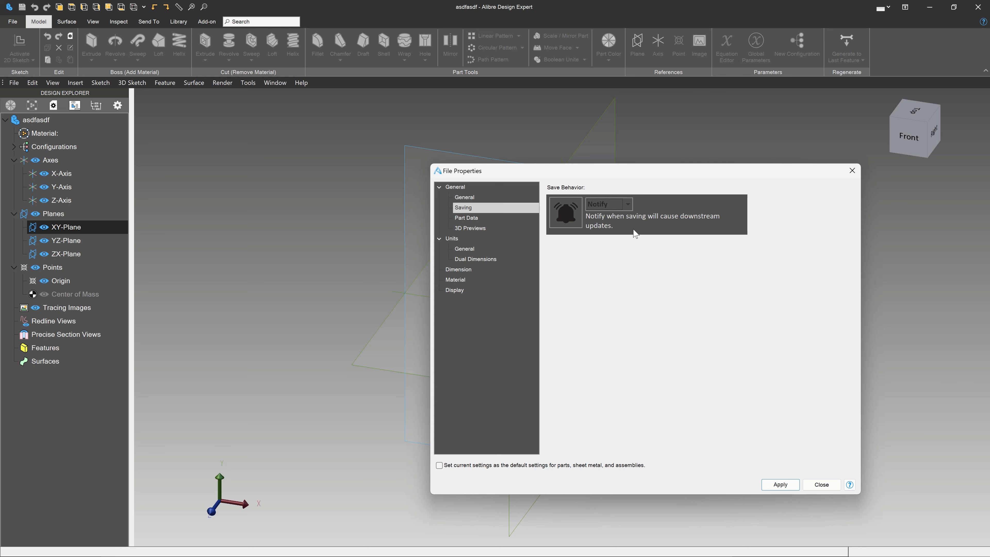
pyautogui.click(779, 484)
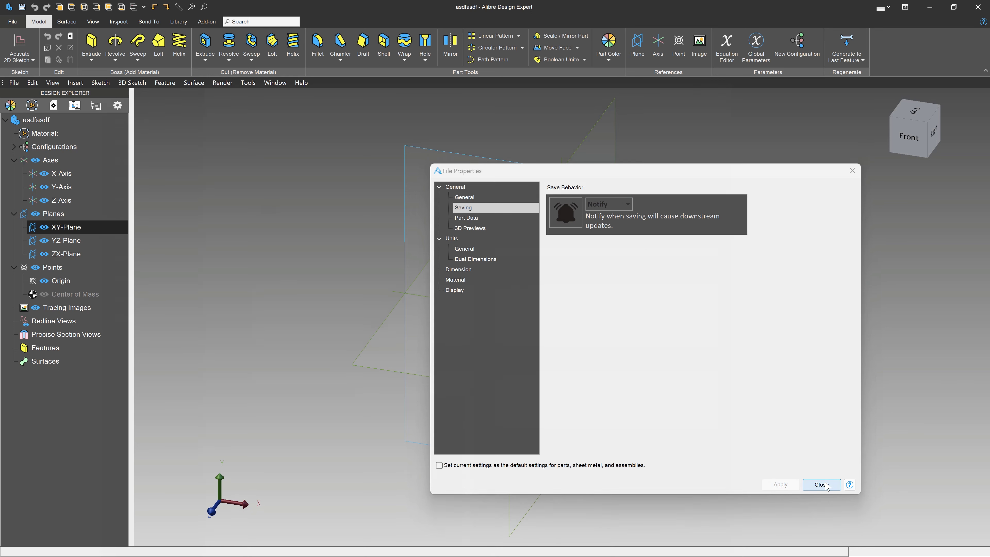
pyautogui.click(821, 484)
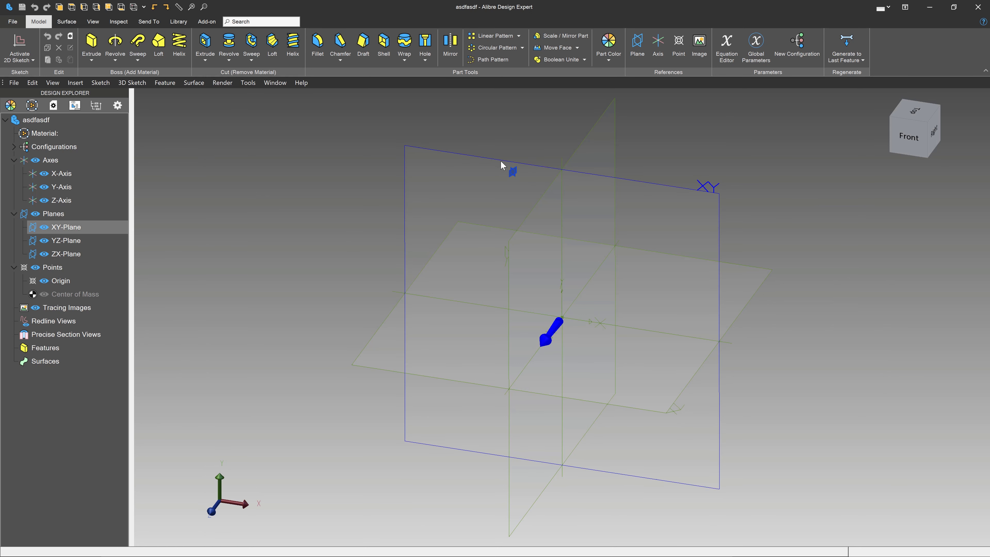
# - Sketch an open chain of three connected lines on the XY-Plane, running downward past the origin, and finish the sketch
pyautogui.click(20, 46)
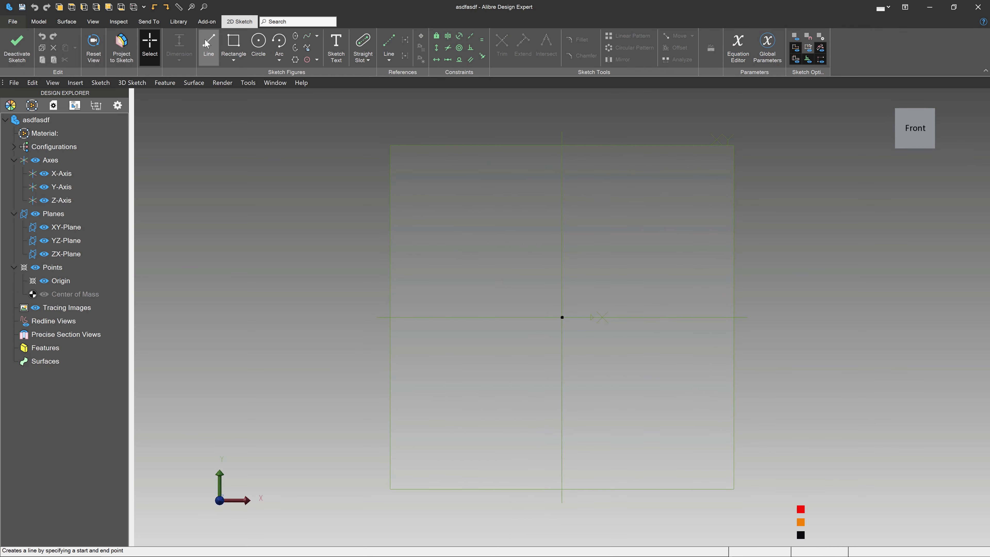
pyautogui.click(208, 49)
pyautogui.click(522, 190)
pyautogui.click(607, 323)
pyautogui.click(623, 460)
pyautogui.click(549, 438)
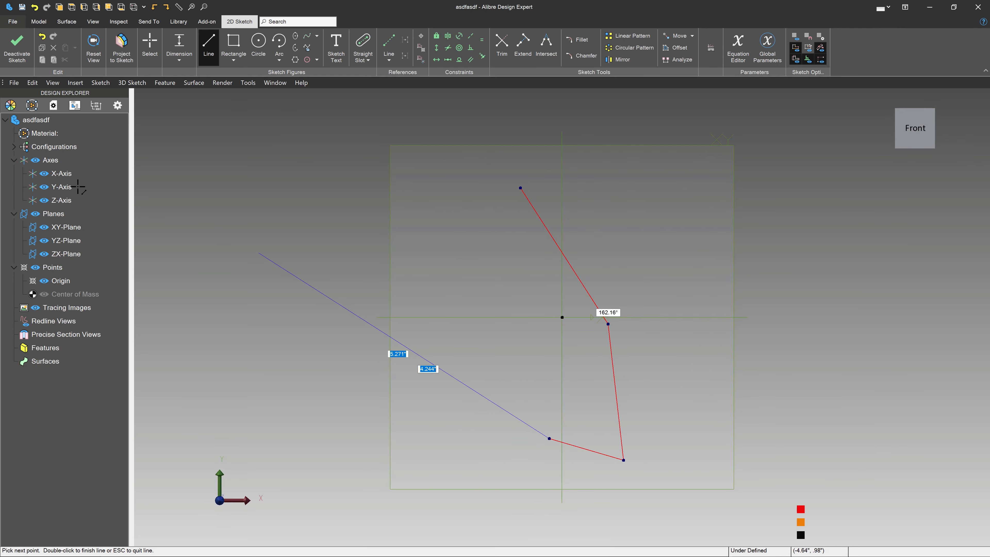
pyautogui.press('Escape')
pyautogui.click(17, 59)
# - Save and version the part, and set its save behavior to Normal in the design data
pyautogui.click(23, 8)
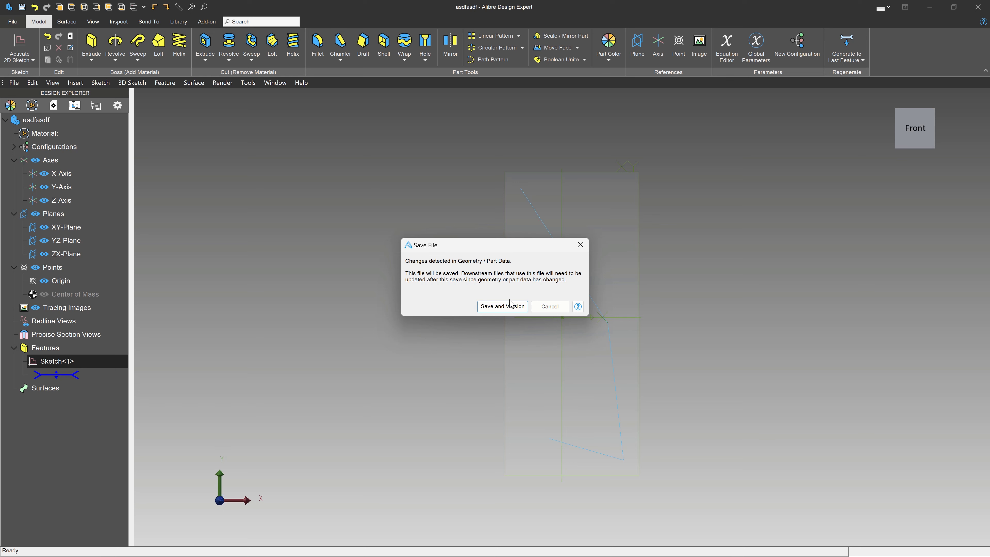
pyautogui.click(496, 308)
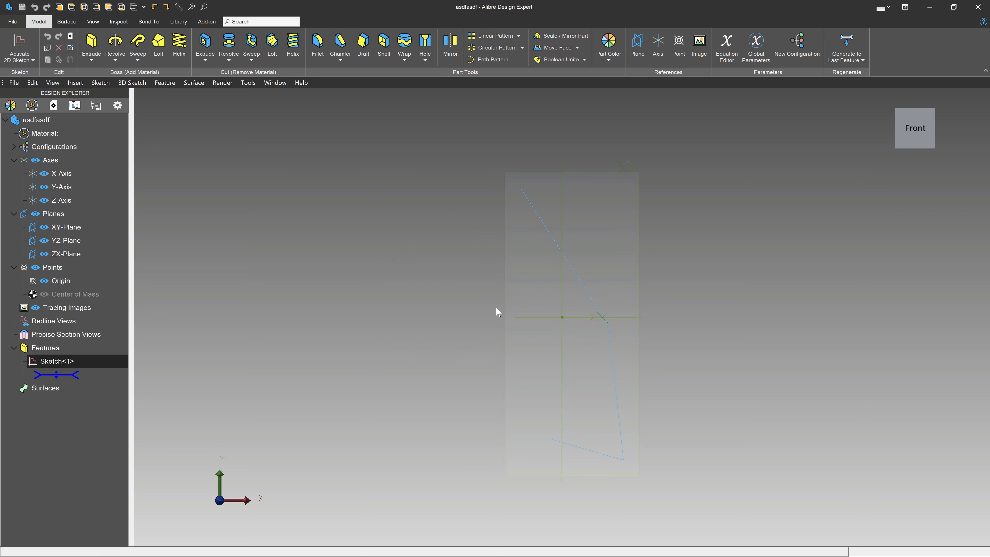
pyautogui.click(14, 22)
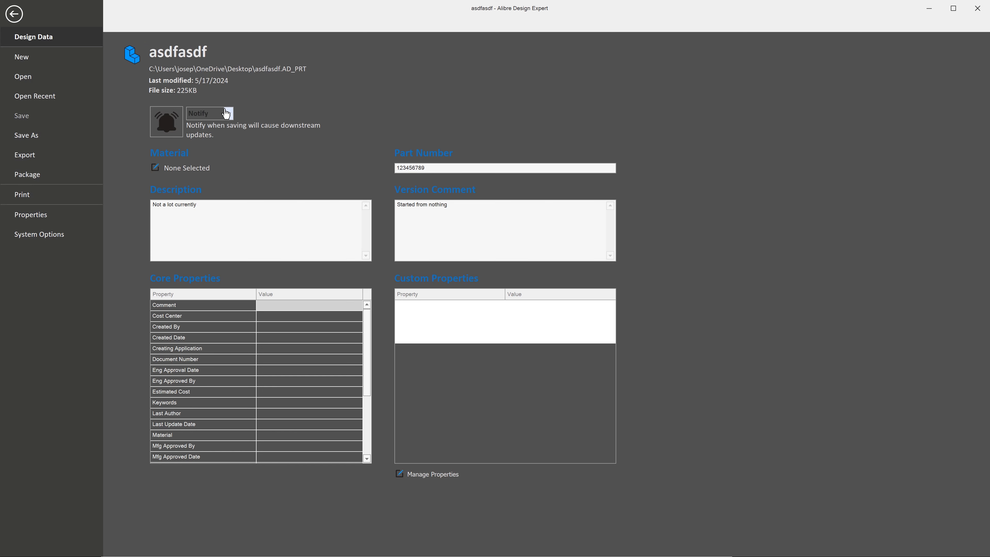
pyautogui.click(208, 113)
pyautogui.click(207, 125)
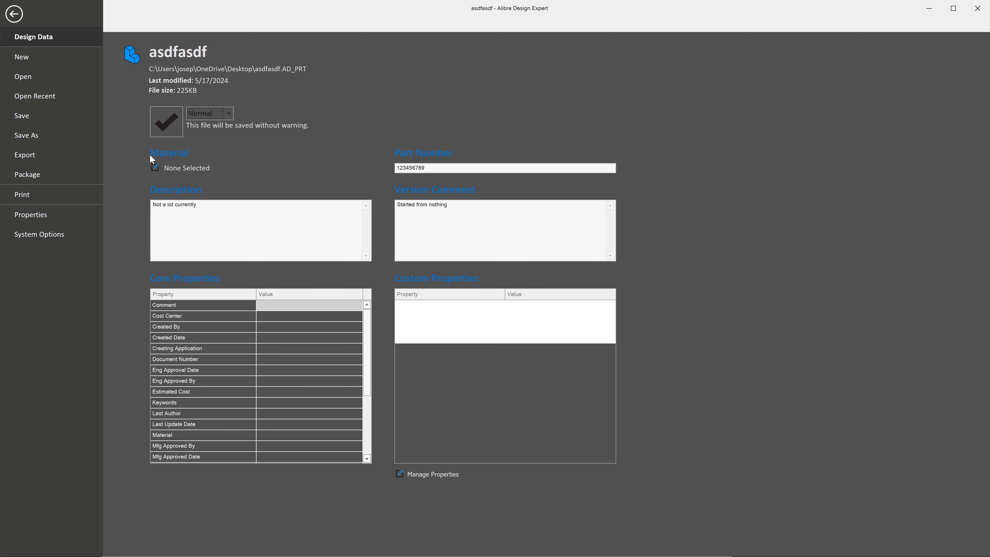
# - Review the core properties in the part data and enter the creator's name as the Created By value
pyautogui.click(28, 215)
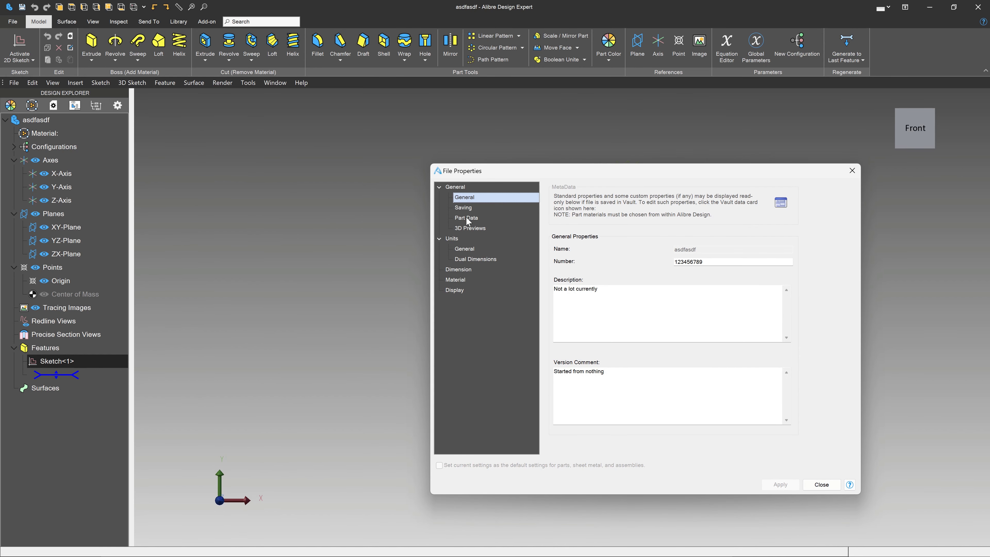
pyautogui.click(464, 218)
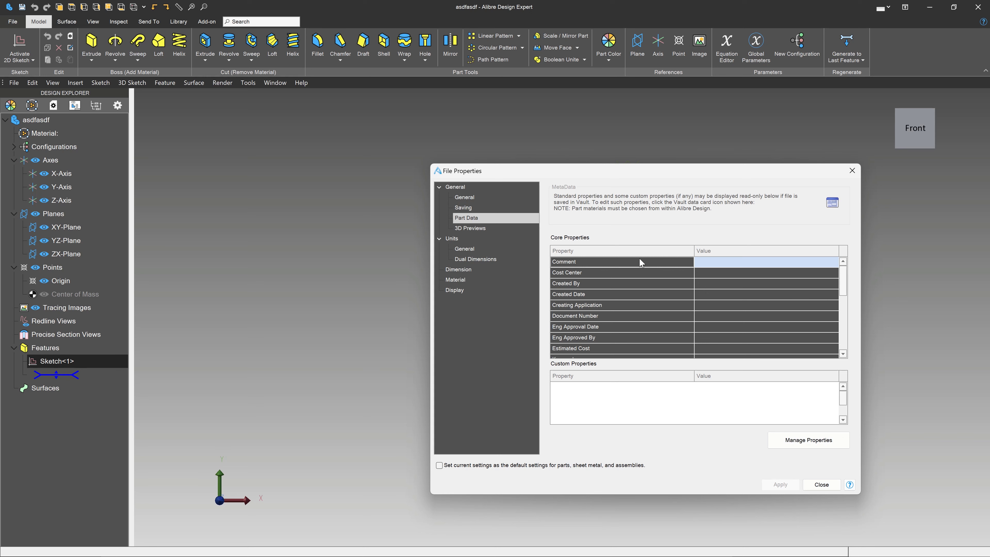
pyautogui.scroll(-5, 641, 262)
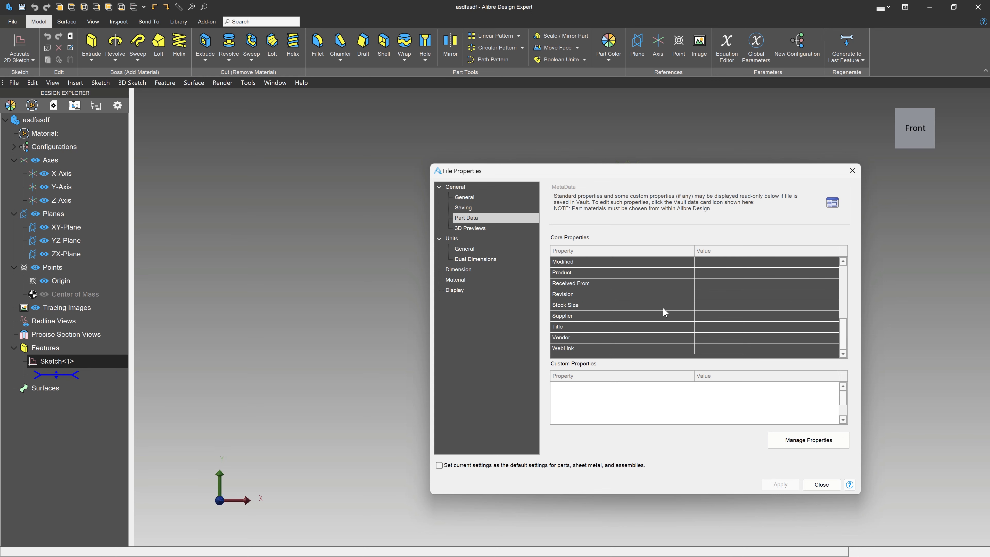
pyautogui.scroll(5, 665, 312)
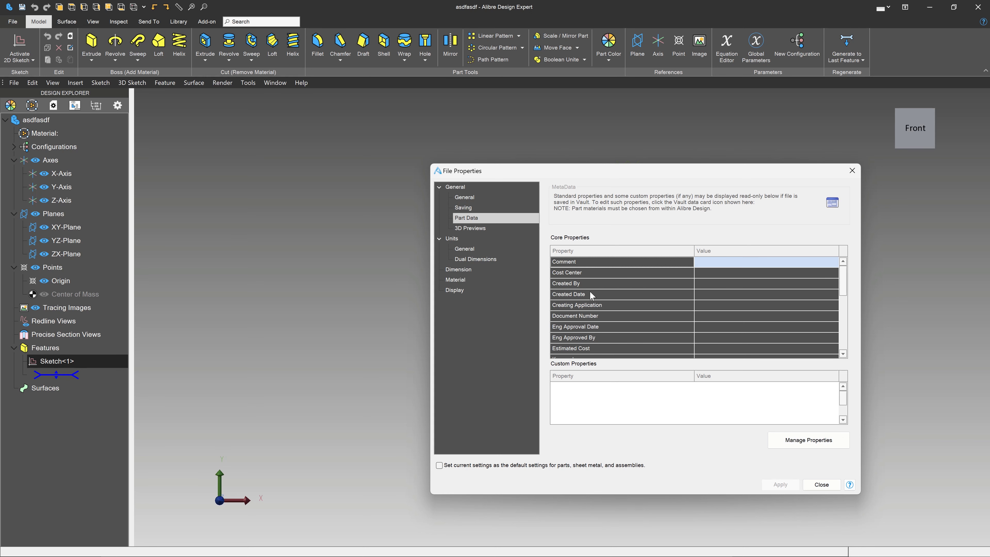
pyautogui.click(707, 284)
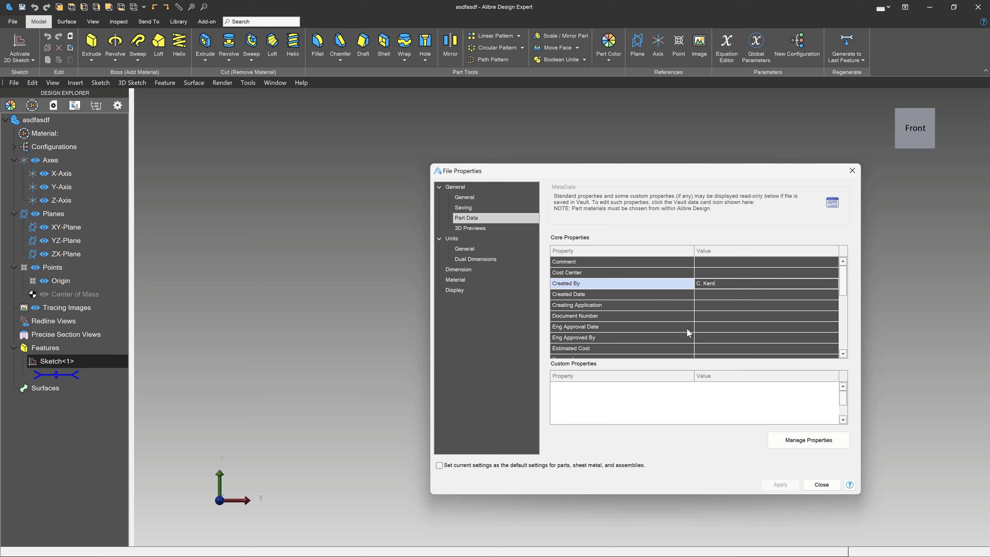
# - Set the part's real time 3D feature previews to No 3D Previews and apply the file properties
pyautogui.click(470, 227)
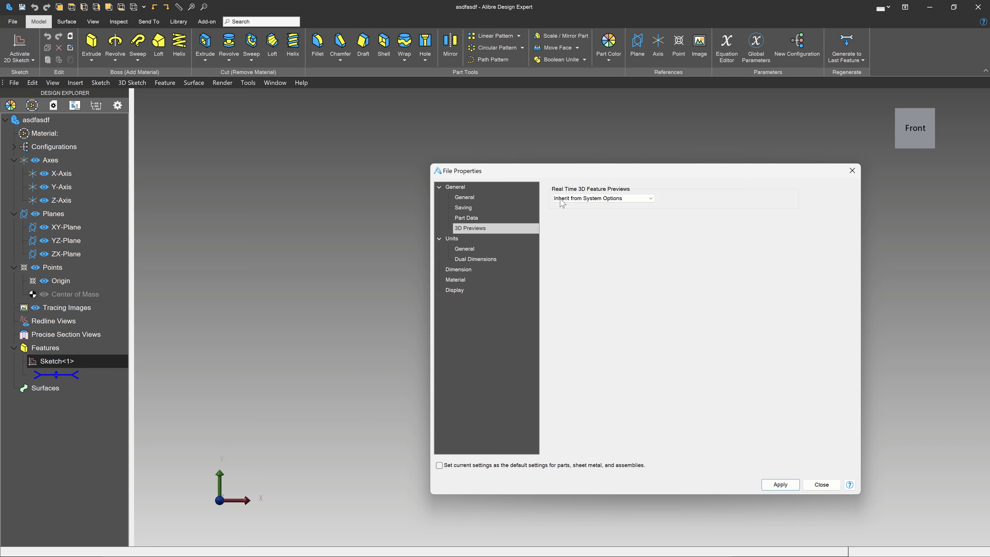
pyautogui.click(583, 198)
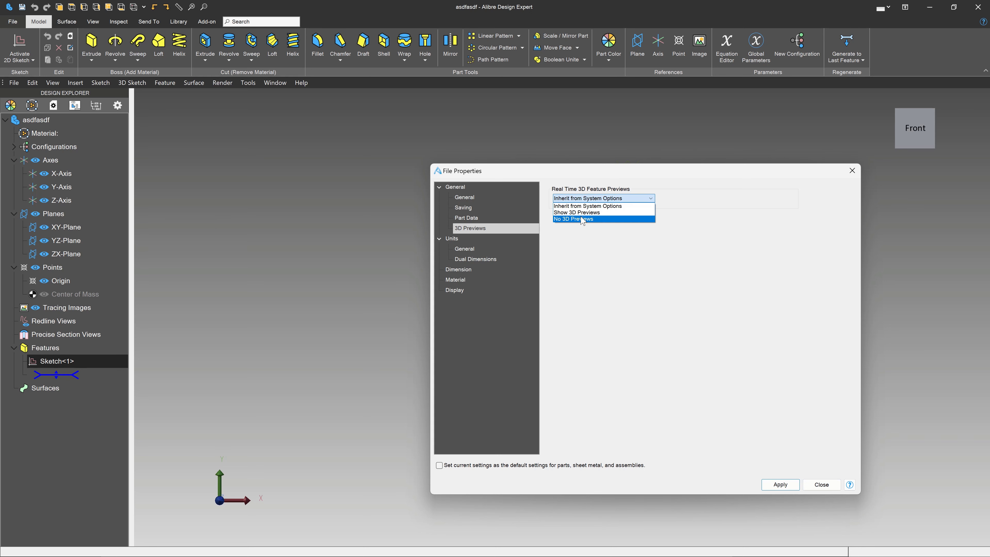
pyautogui.click(583, 218)
pyautogui.click(779, 484)
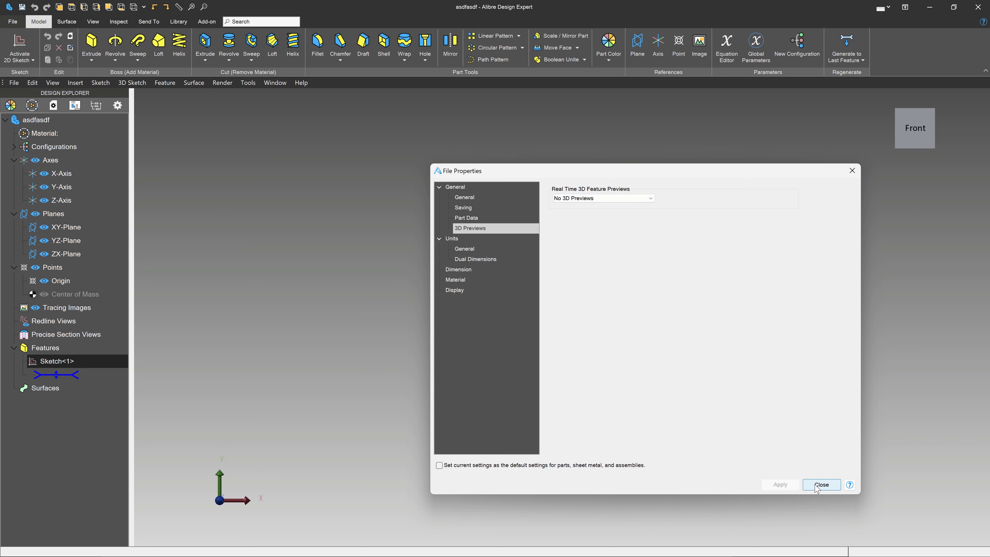
pyautogui.click(820, 485)
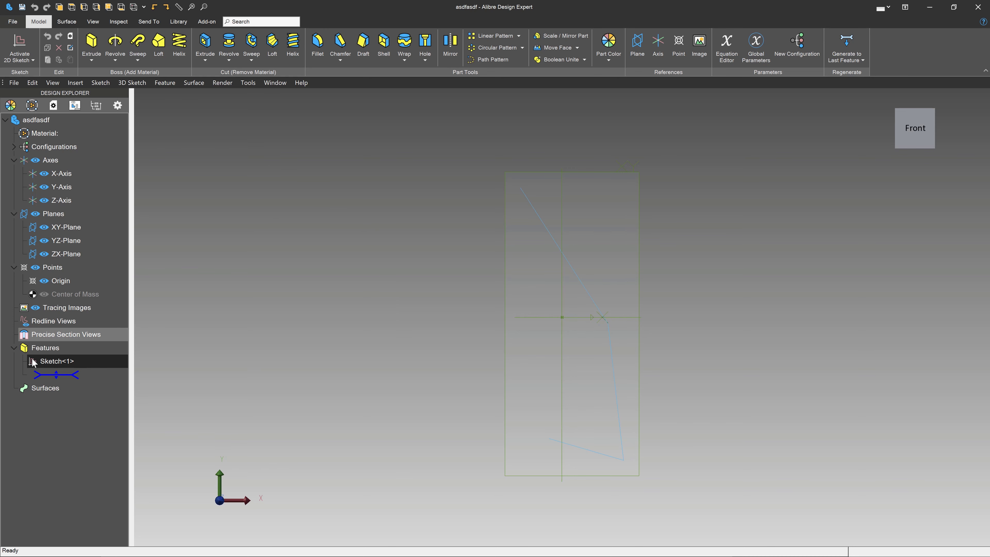
# - Close the sketch's open profile with a line between its free endpoints and extrude it as a boss to a 5.000" depth
pyautogui.rightClick(49, 361)
pyautogui.click(64, 373)
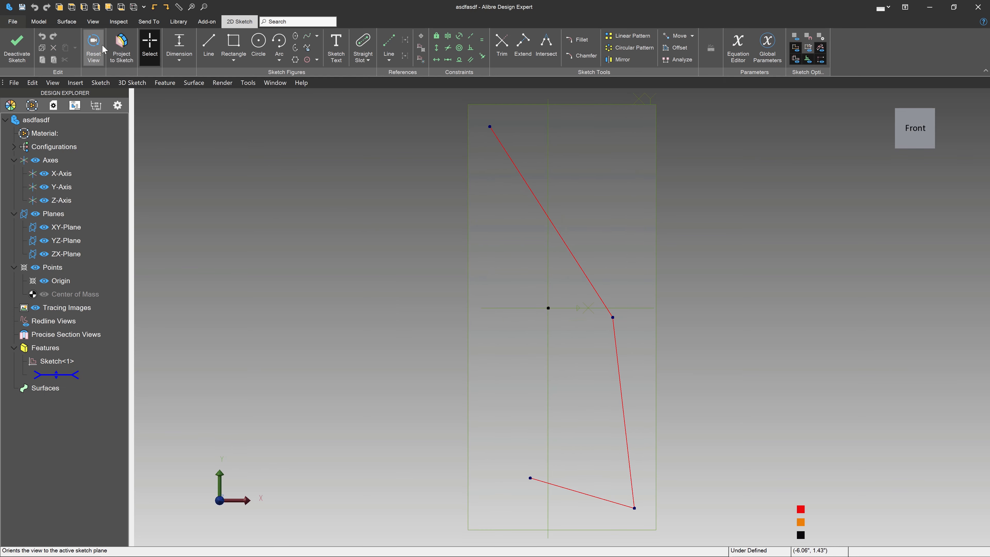
pyautogui.click(208, 47)
pyautogui.click(530, 478)
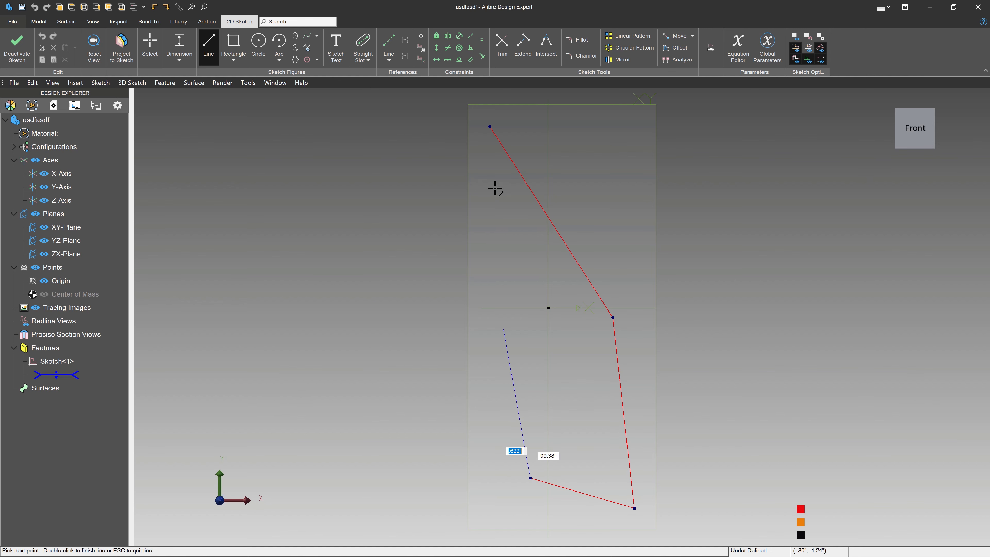
pyautogui.click(490, 127)
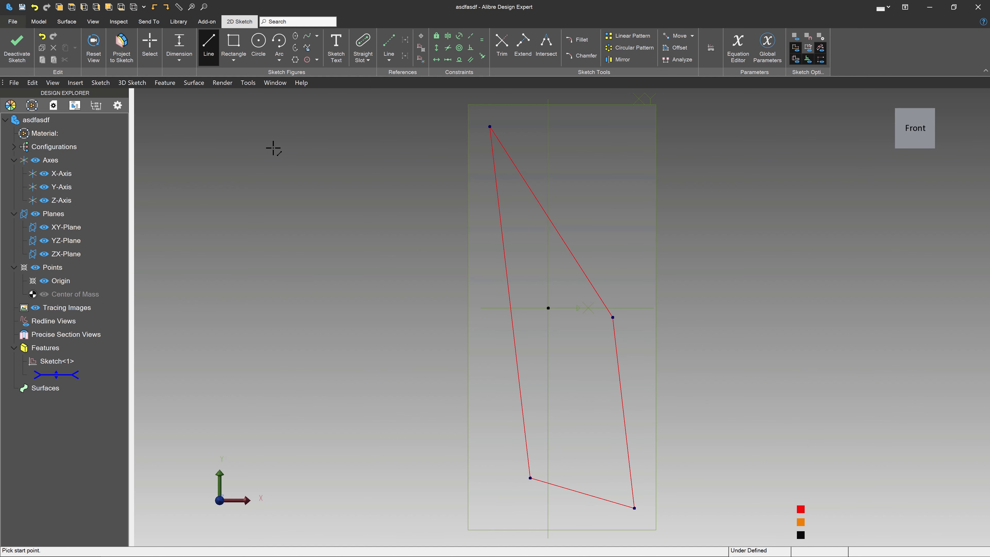
pyautogui.press('Escape')
pyautogui.click(16, 48)
pyautogui.click(90, 45)
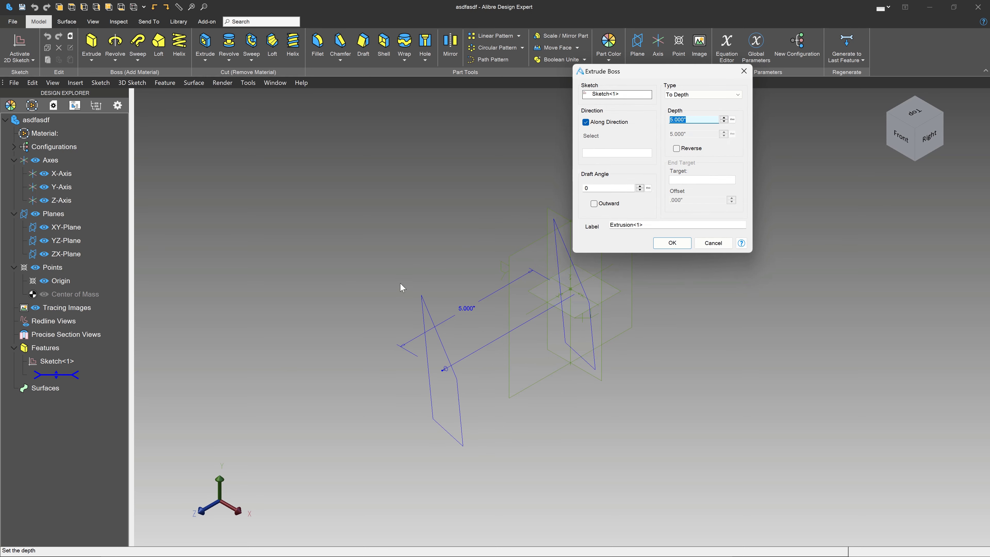
pyautogui.click(673, 243)
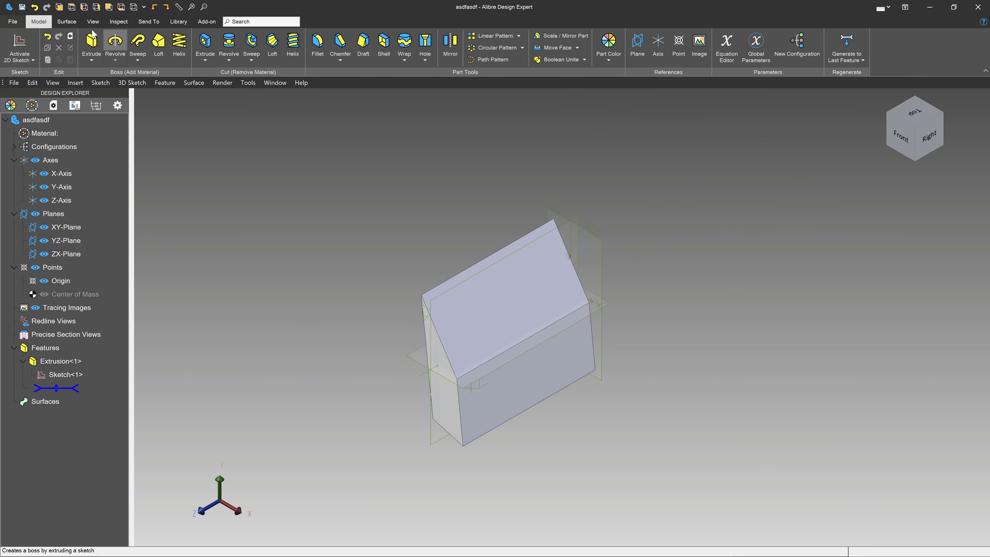
# - Set the part's real time 3D feature previews to Show 3D Previews in File Properties and apply it
pyautogui.click(14, 22)
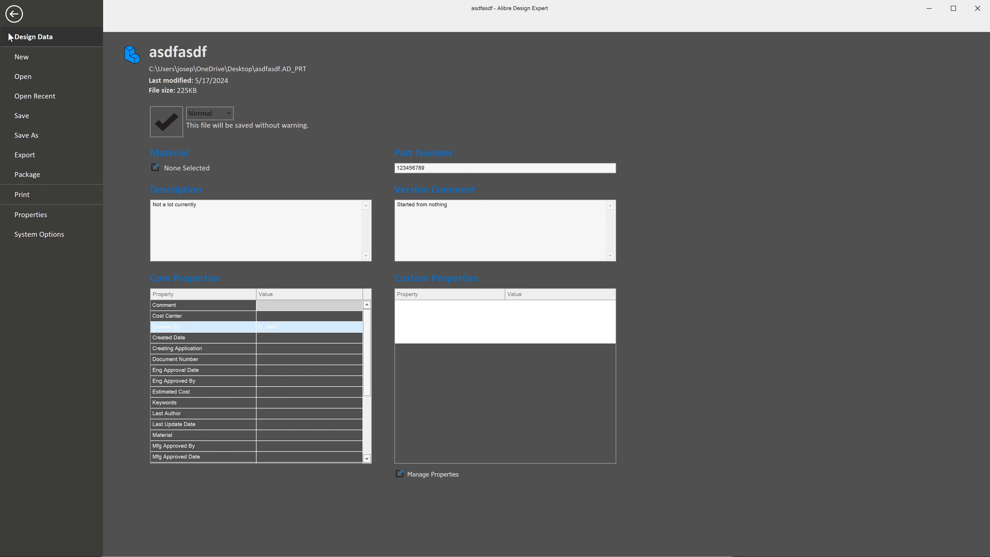
pyautogui.click(34, 216)
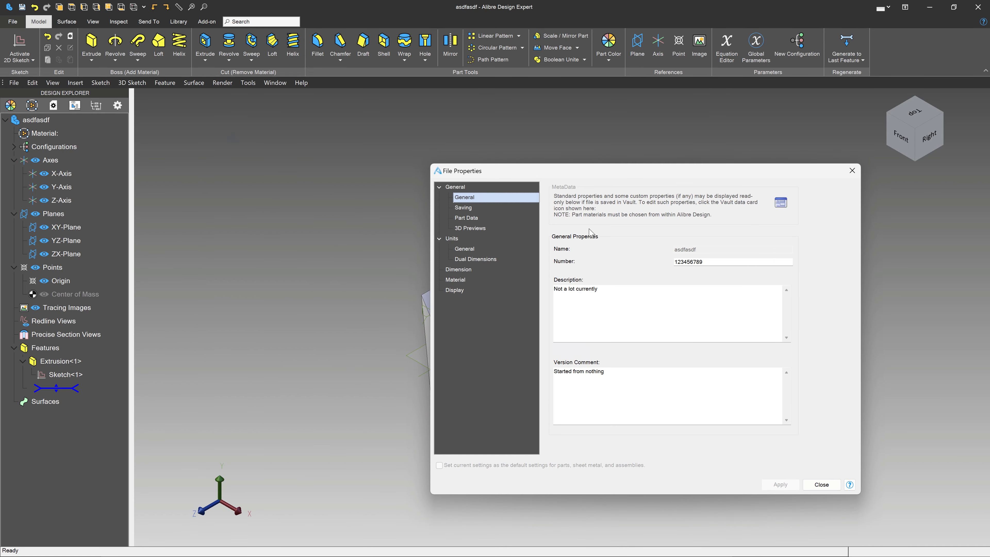
pyautogui.click(485, 229)
pyautogui.click(583, 198)
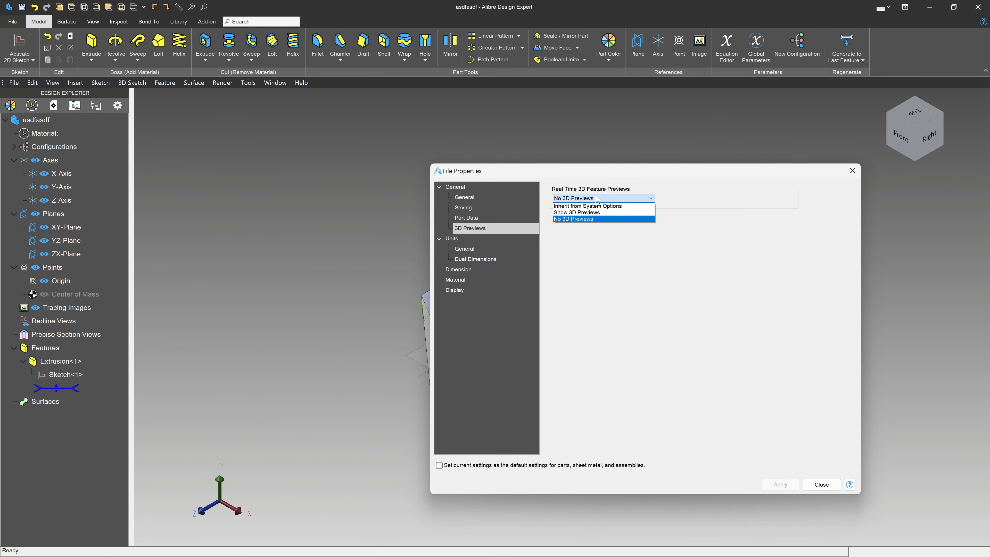
pyautogui.click(583, 212)
pyautogui.click(776, 485)
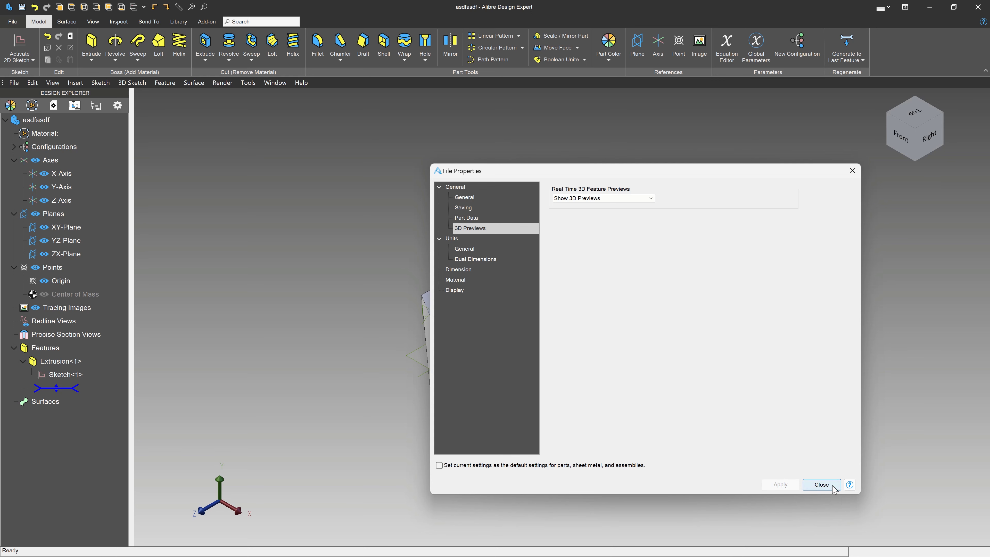
pyautogui.click(821, 484)
# - Reopen the extruded boss for editing to examine its real time 3D preview, and accept the feature
pyautogui.rightClick(57, 365)
pyautogui.click(94, 370)
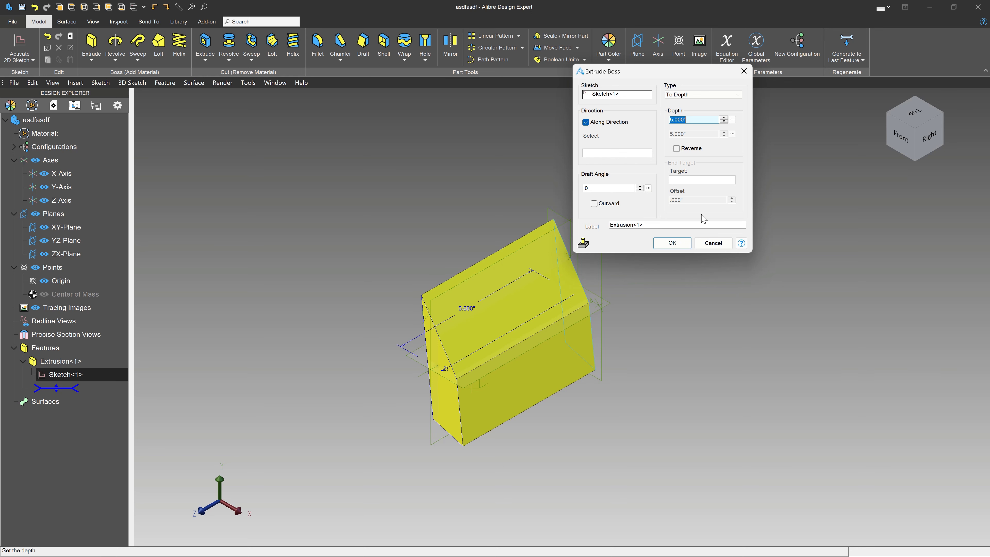
pyautogui.click(680, 243)
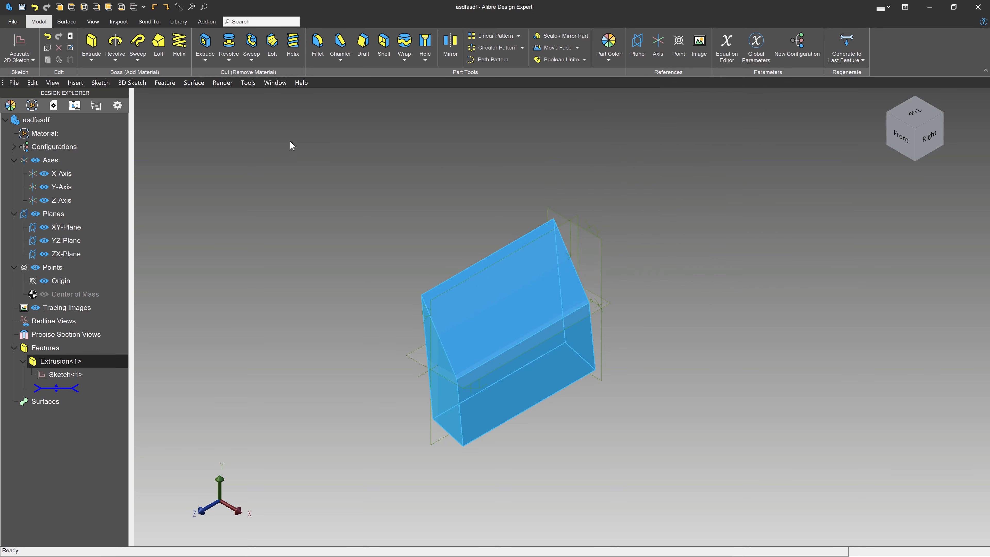
# - Examine the length unit, length format, mass unit and angle unit choices in the part's general Units properties, keeping the existing selections
pyautogui.click(13, 21)
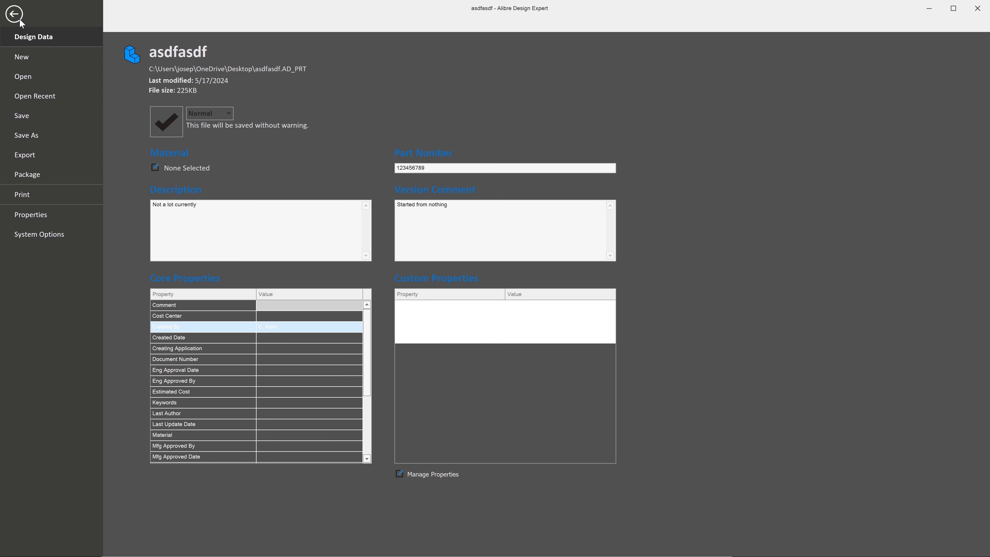
pyautogui.click(43, 214)
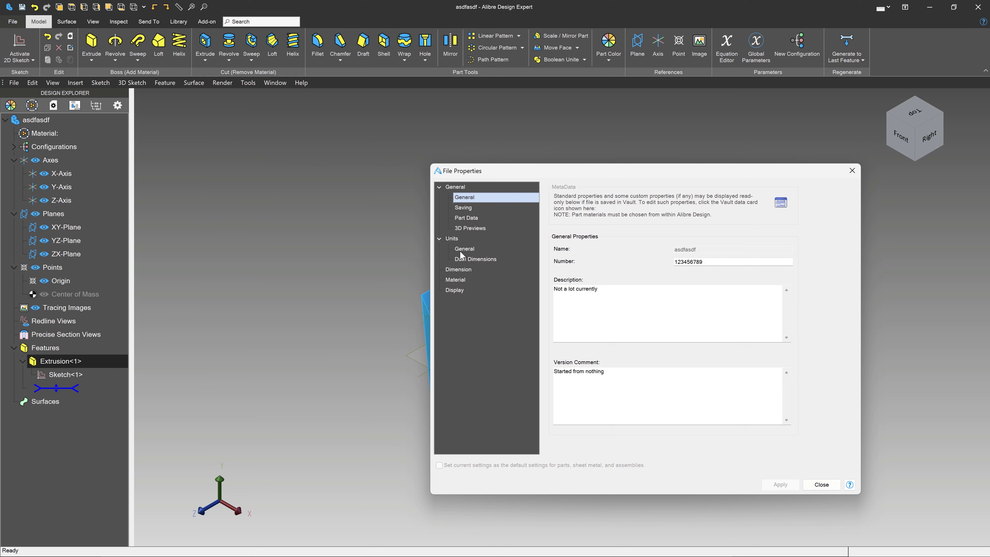
pyautogui.click(461, 248)
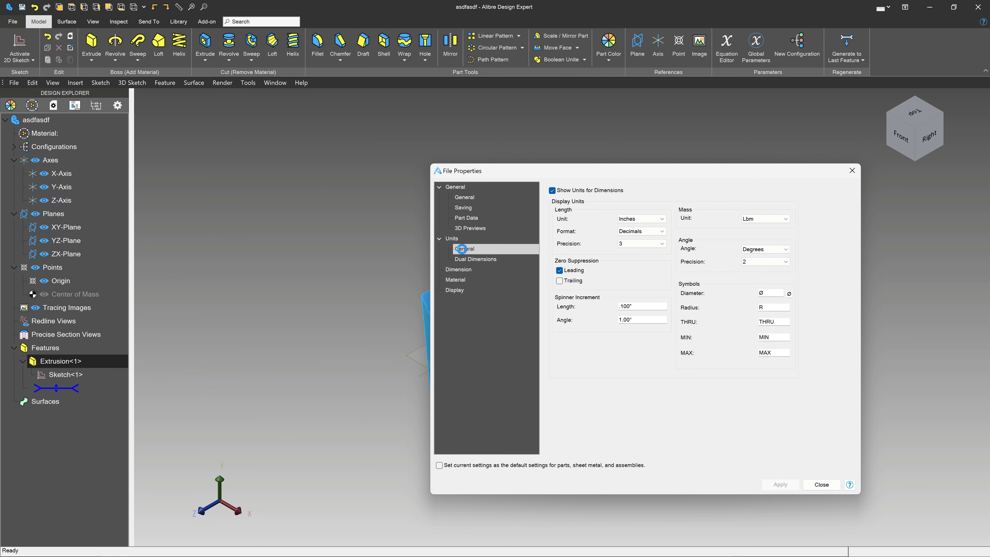
pyautogui.click(642, 220)
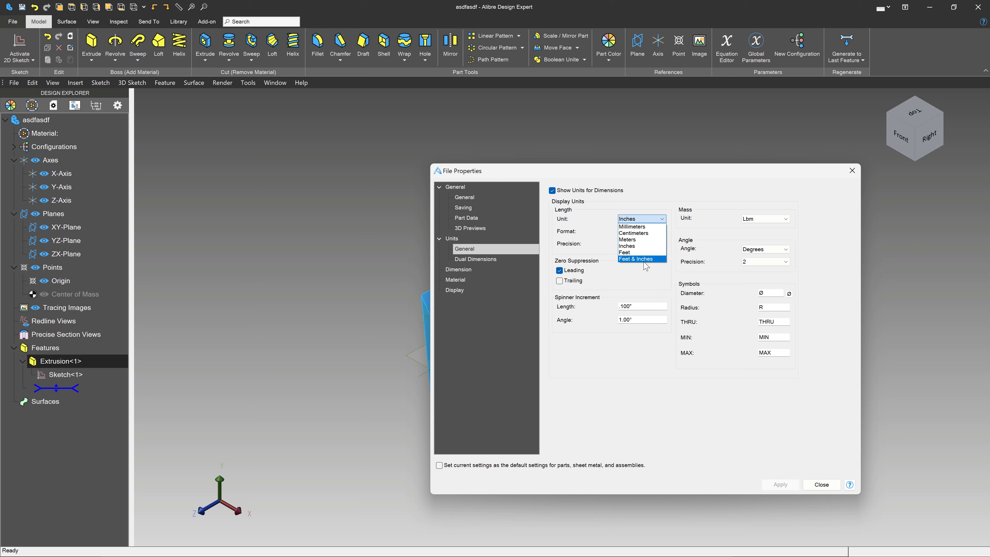
pyautogui.click(642, 246)
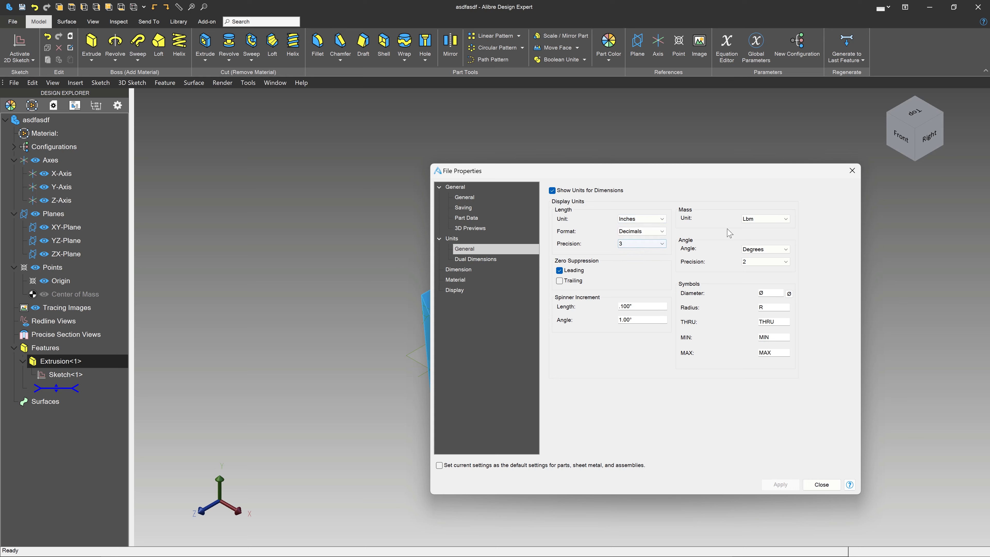
pyautogui.click(651, 231)
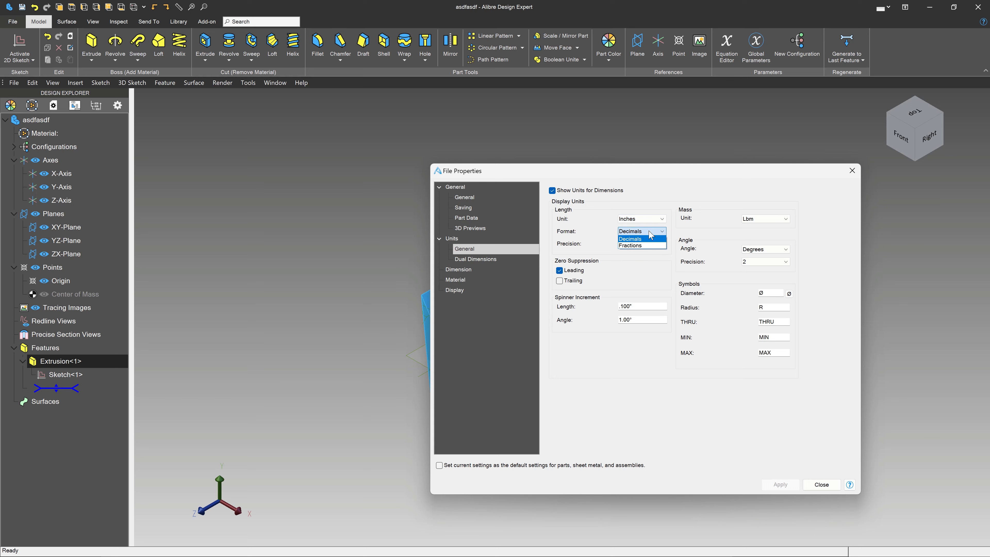
pyautogui.click(639, 241)
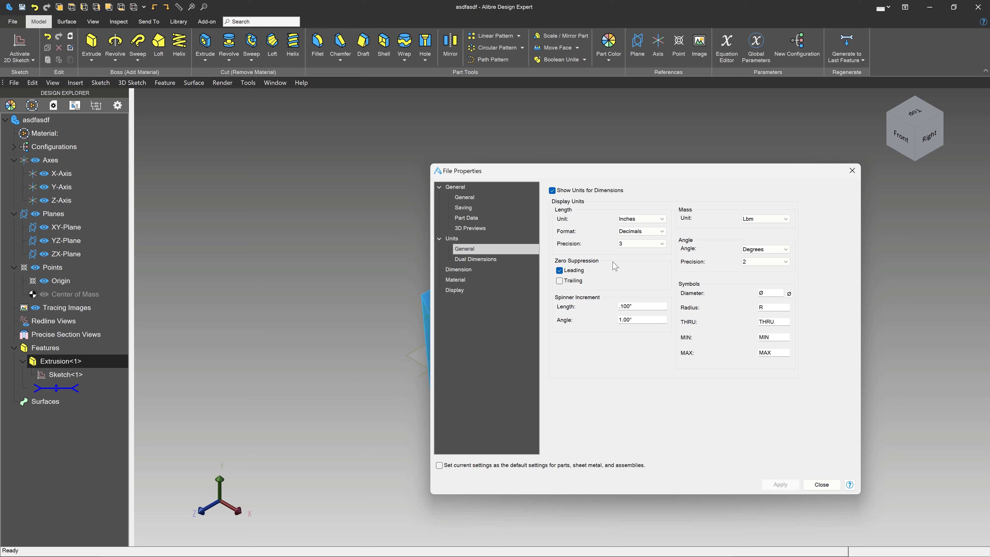
pyautogui.click(761, 219)
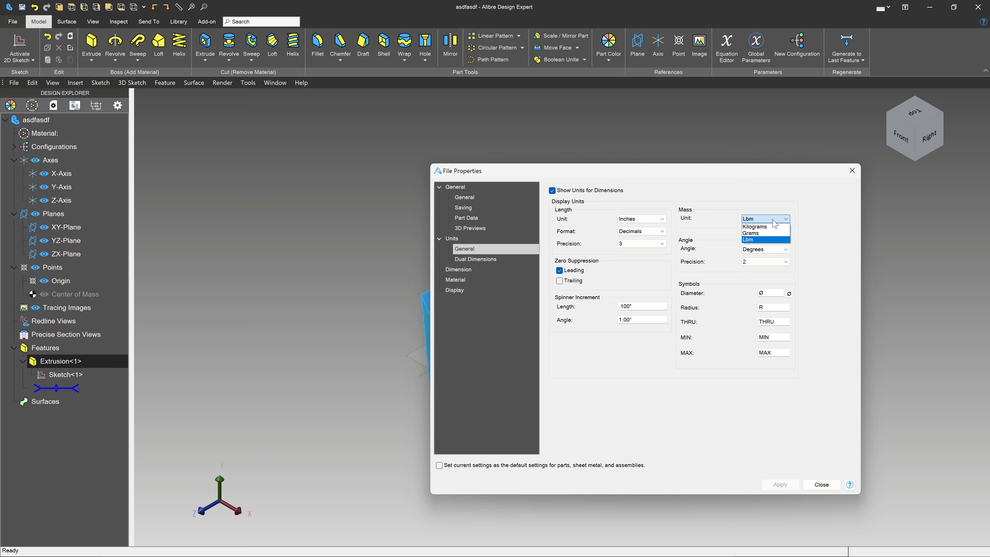
pyautogui.click(772, 220)
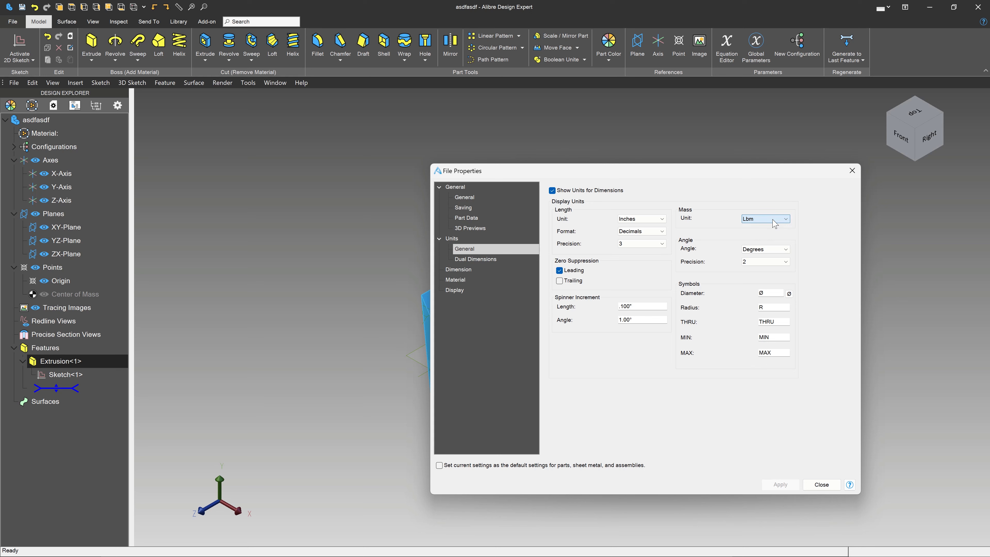
pyautogui.click(771, 251)
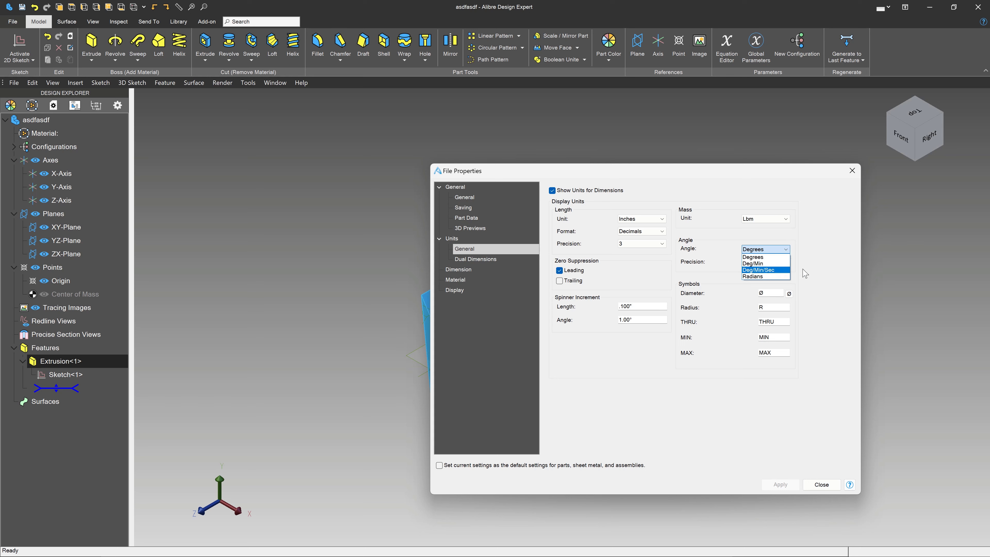
pyautogui.click(815, 268)
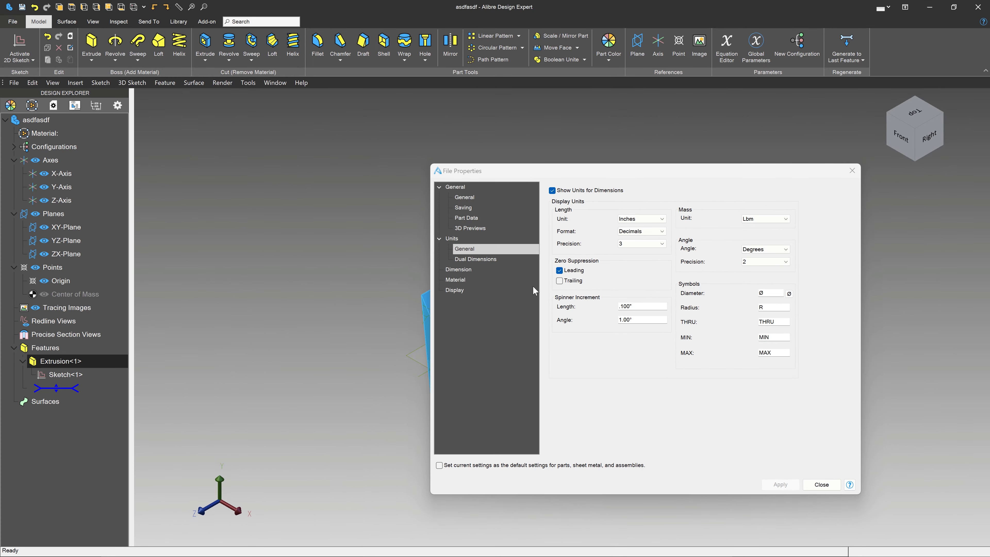
# - Turn on Show Dual Dimensions in the part's File Properties, apply the setting and close the properties
pyautogui.click(484, 250)
pyautogui.click(500, 261)
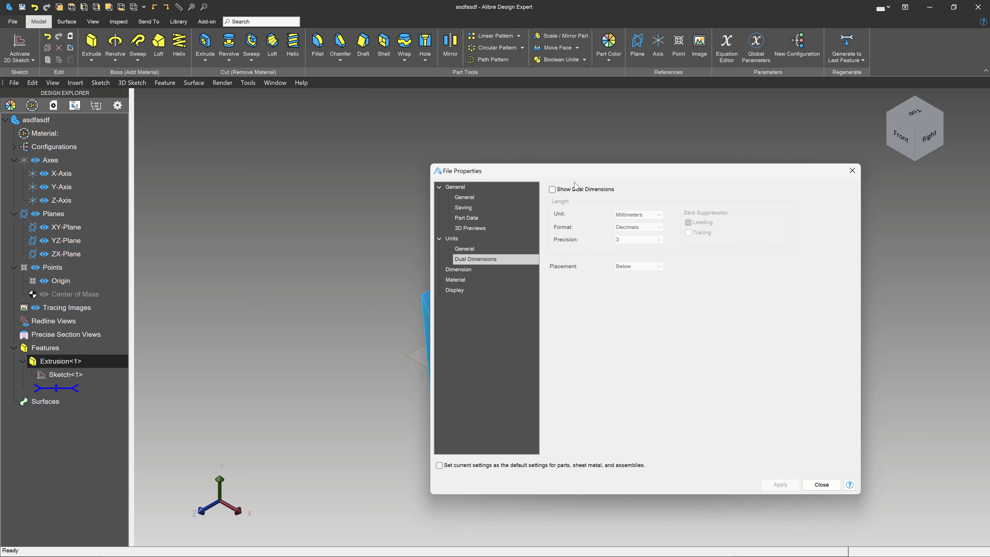
pyautogui.click(552, 190)
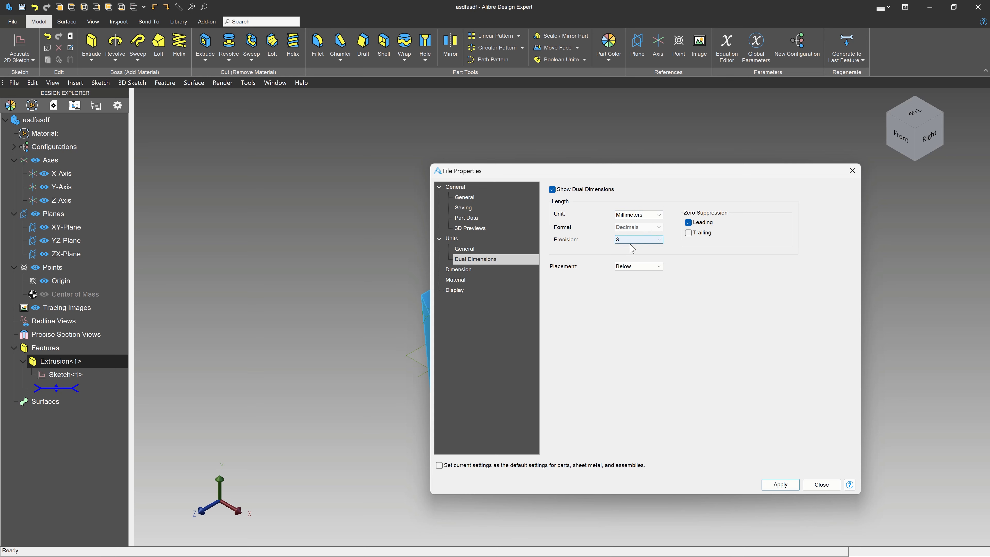
pyautogui.click(780, 484)
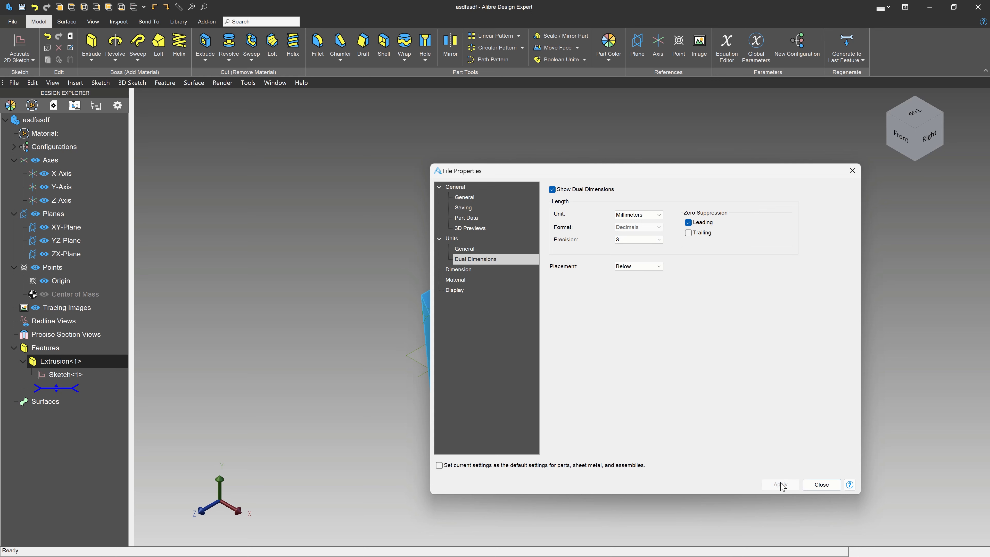
pyautogui.click(821, 485)
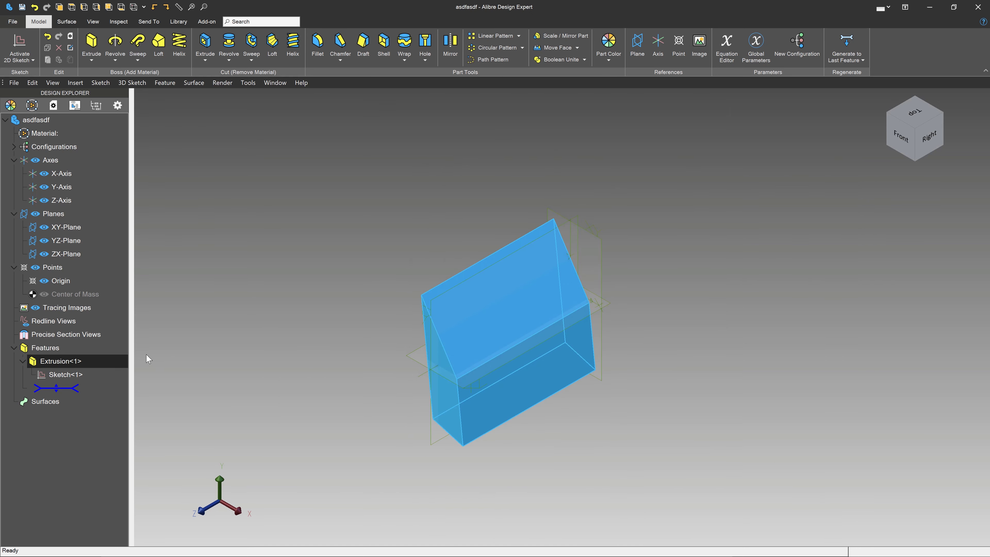
# - Edit the extrusion's sketch, place a vertical dimension on the upper sloped line between its endpoints, and exit the sketch
pyautogui.rightClick(78, 374)
pyautogui.click(101, 382)
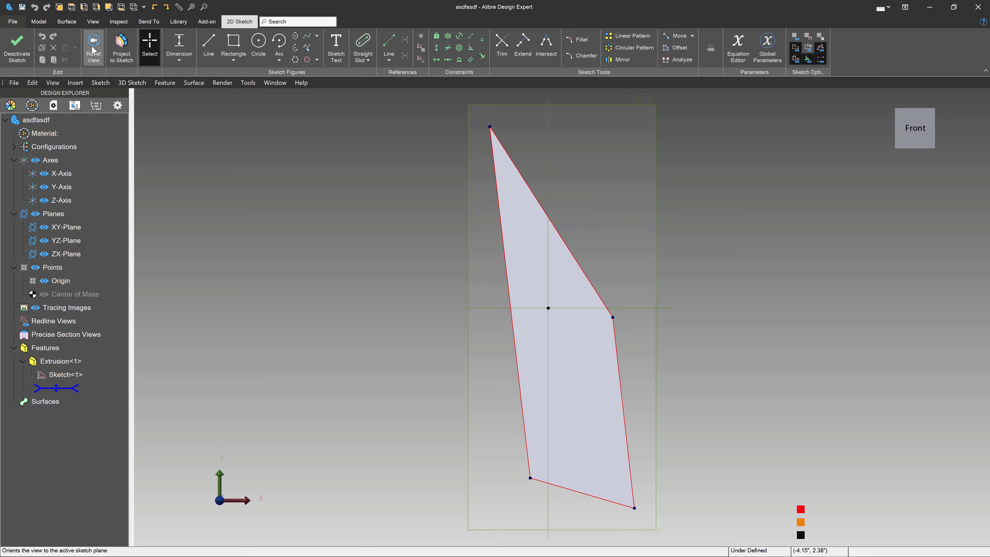
pyautogui.click(552, 215)
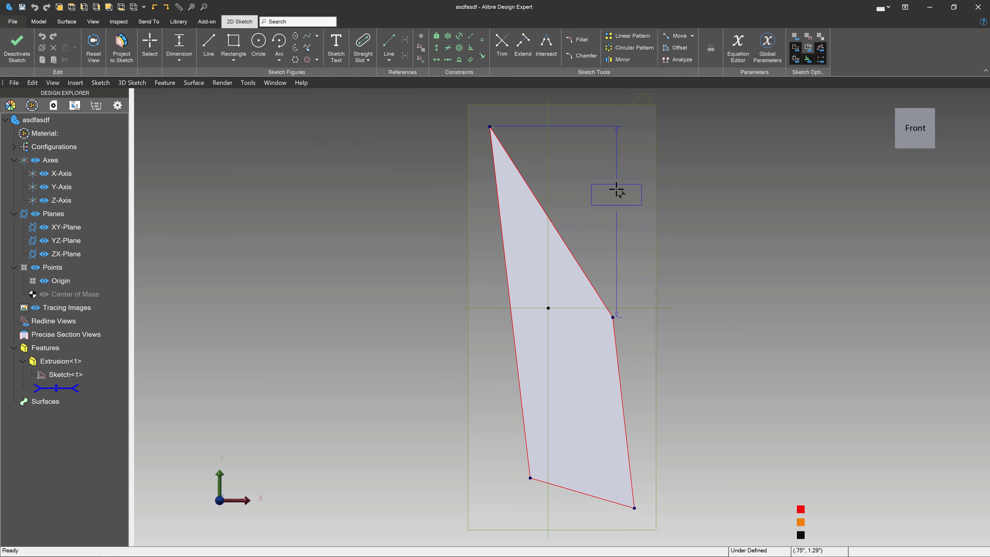
pyautogui.click(618, 189)
pyautogui.click(637, 181)
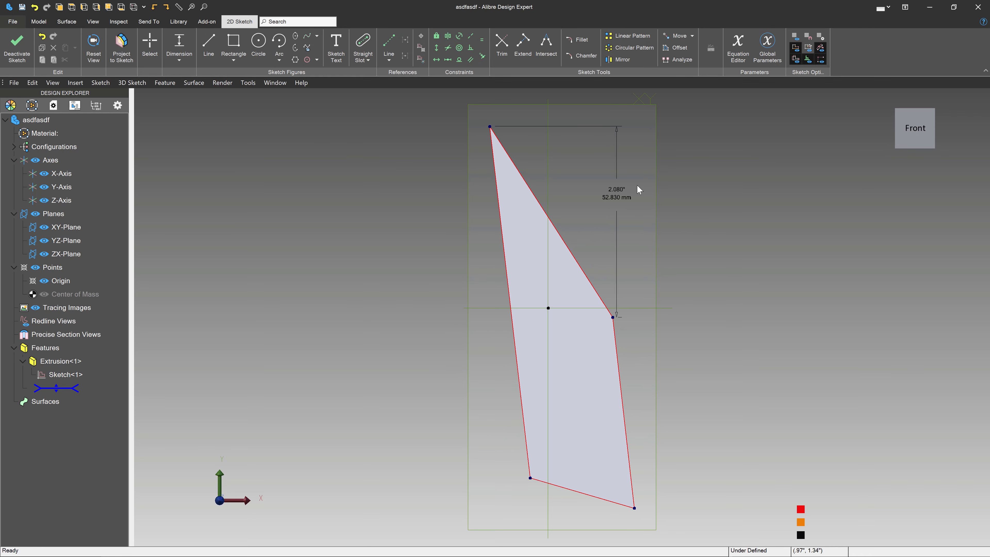
pyautogui.scroll(5, 613, 187)
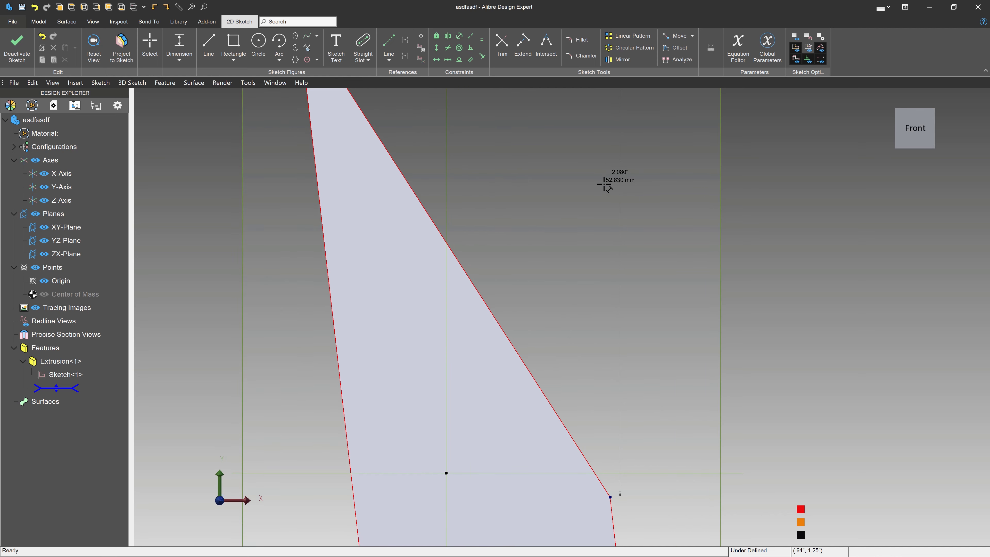
pyautogui.scroll(-3, 551, 239)
pyautogui.scroll(-2, 503, 253)
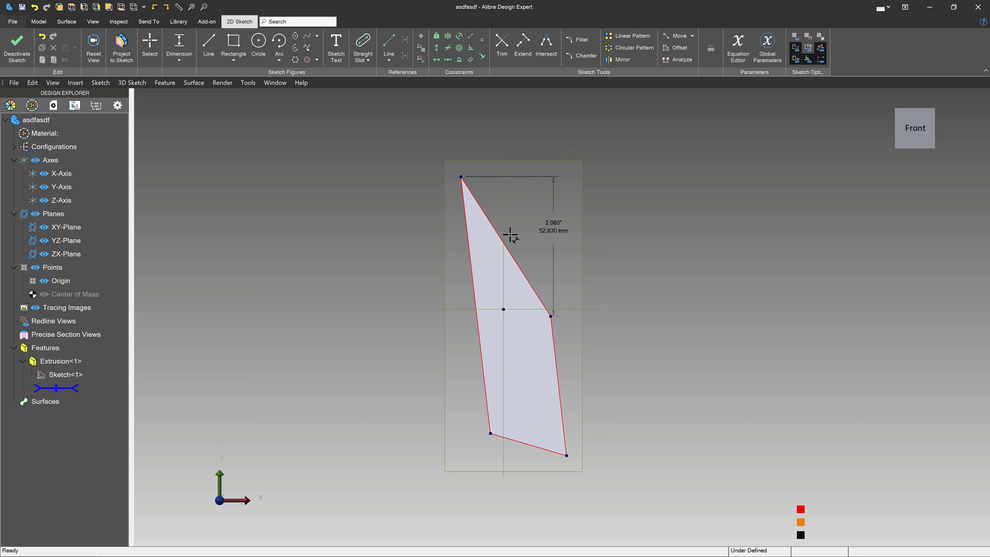
pyautogui.click(17, 46)
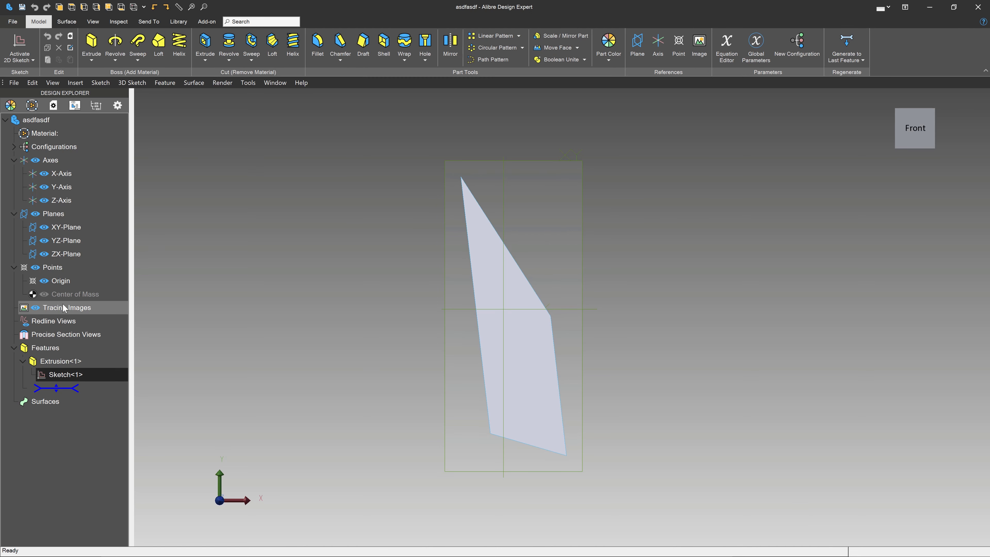
# - Try the ANSI35 (Fire Brick) and NONE section hatch patterns in the part's Material properties, and reselect ANSI31
pyautogui.click(15, 22)
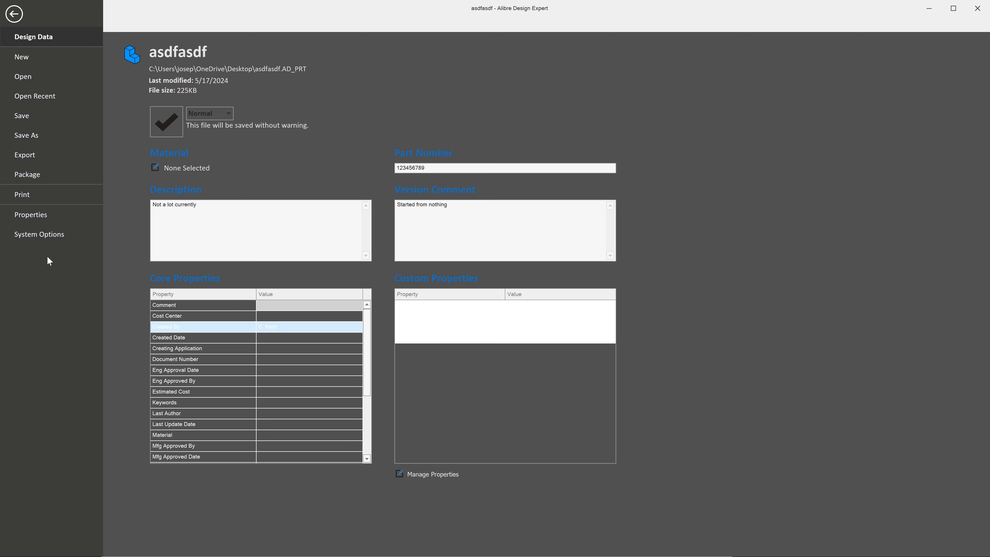
pyautogui.click(44, 213)
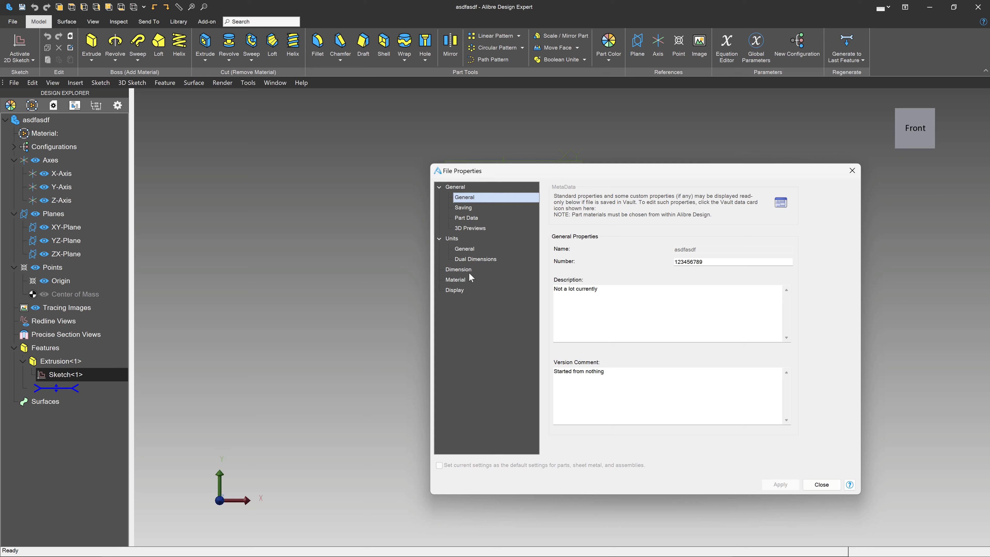
pyautogui.click(452, 280)
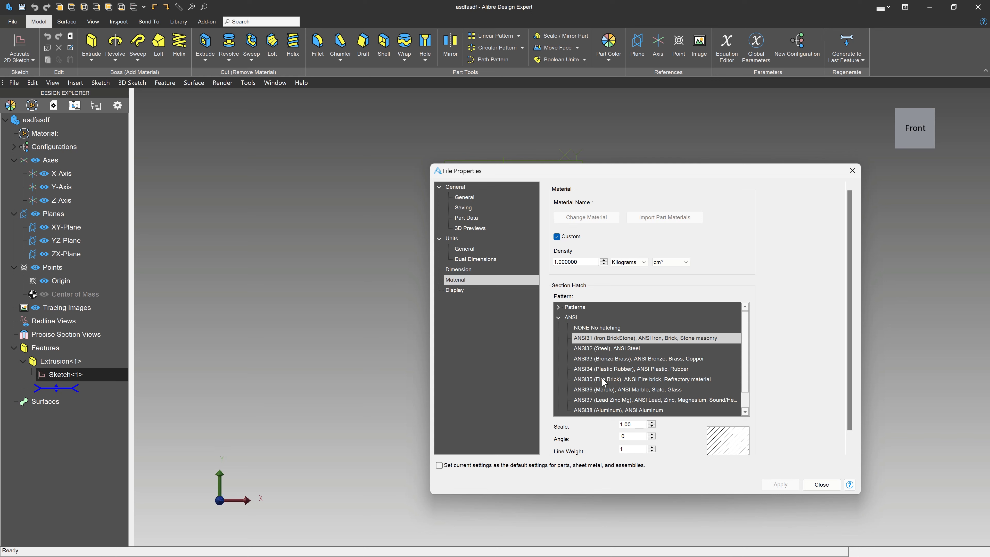
pyautogui.click(608, 380)
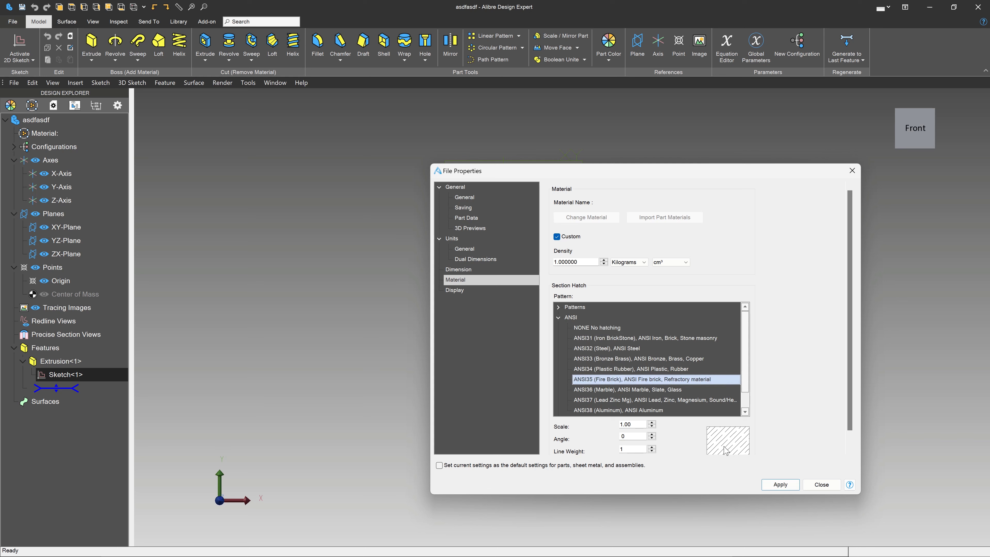
pyautogui.click(597, 329)
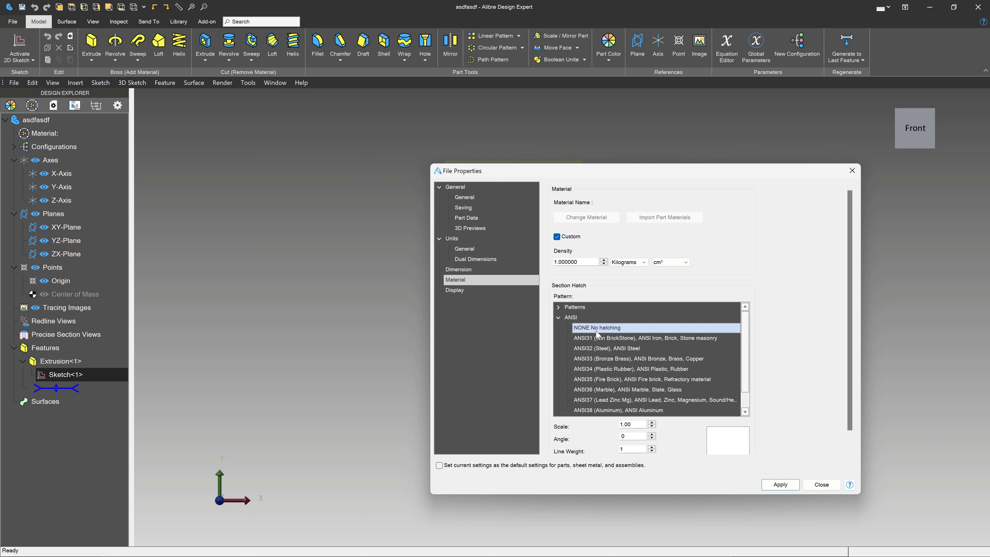
pyautogui.click(602, 338)
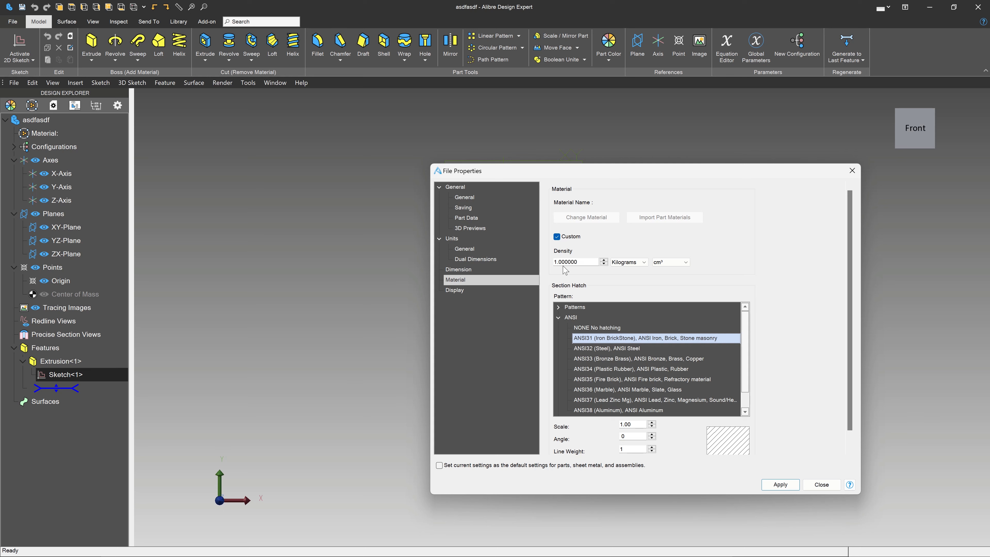
# - Examine the custom density's mass and volume unit choices, and close File Properties without applying
pyautogui.click(643, 264)
pyautogui.click(639, 270)
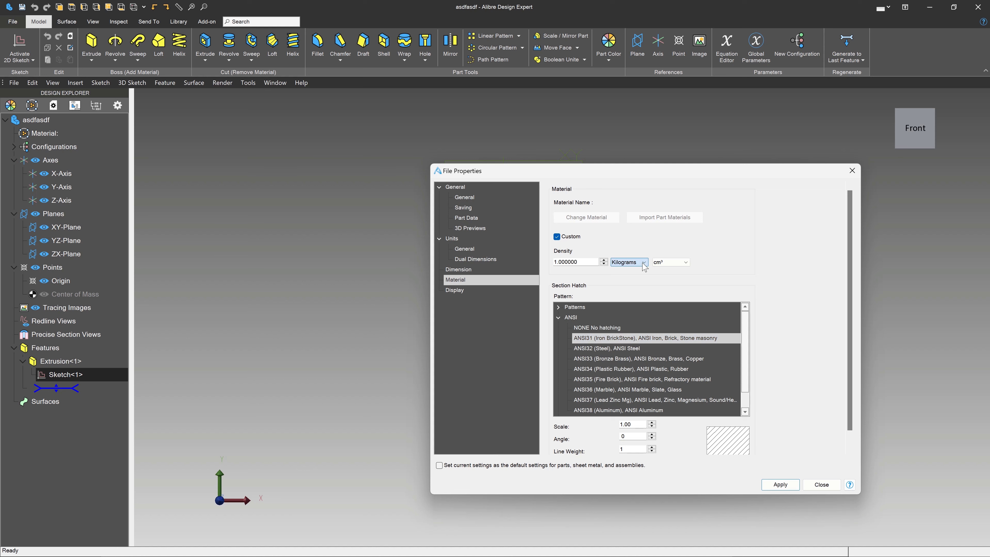
pyautogui.click(661, 265)
pyautogui.click(661, 265)
pyautogui.click(828, 486)
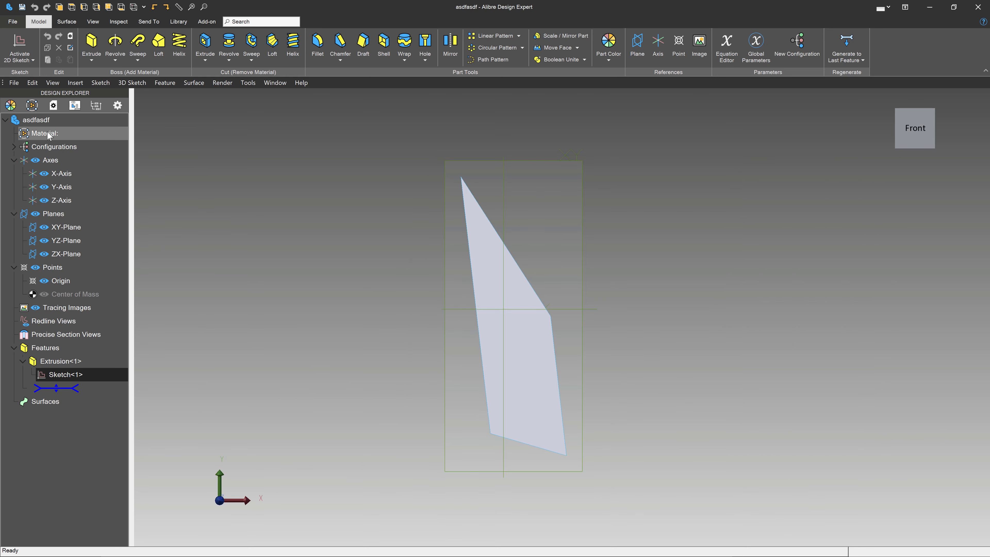
# - Assign the Gold Coin (US) material from the Alibre Library's Gold group to the part
pyautogui.click(33, 106)
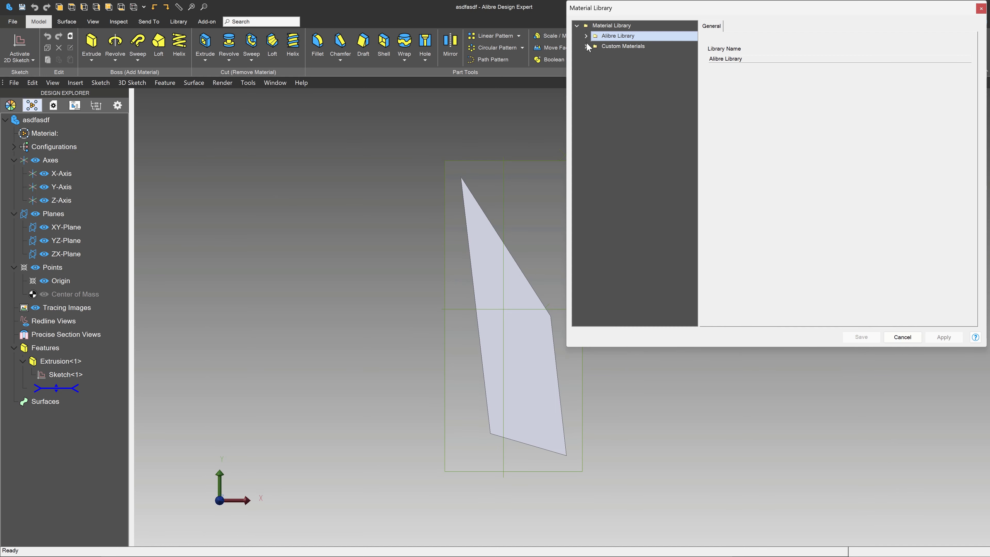
pyautogui.click(586, 45)
pyautogui.click(585, 36)
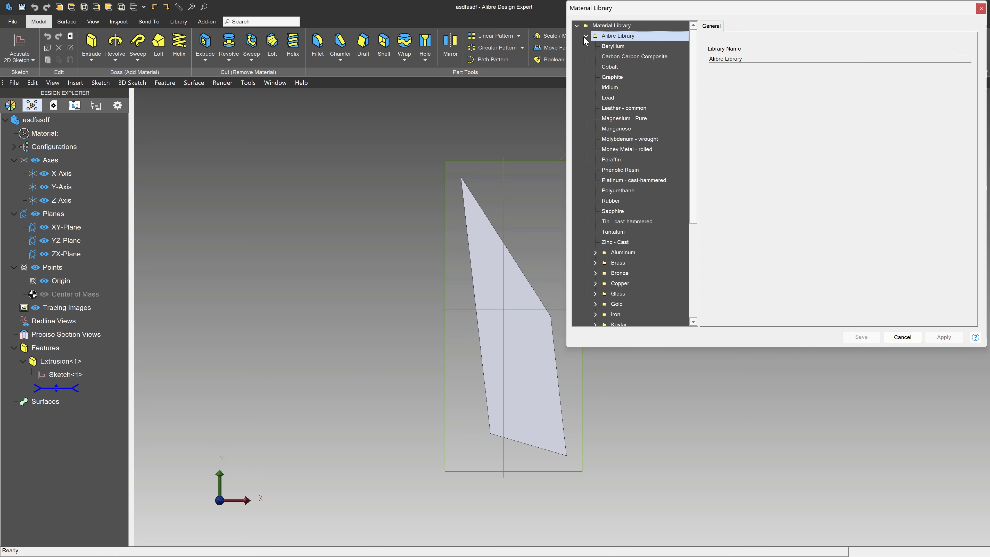
pyautogui.scroll(-2, 602, 275)
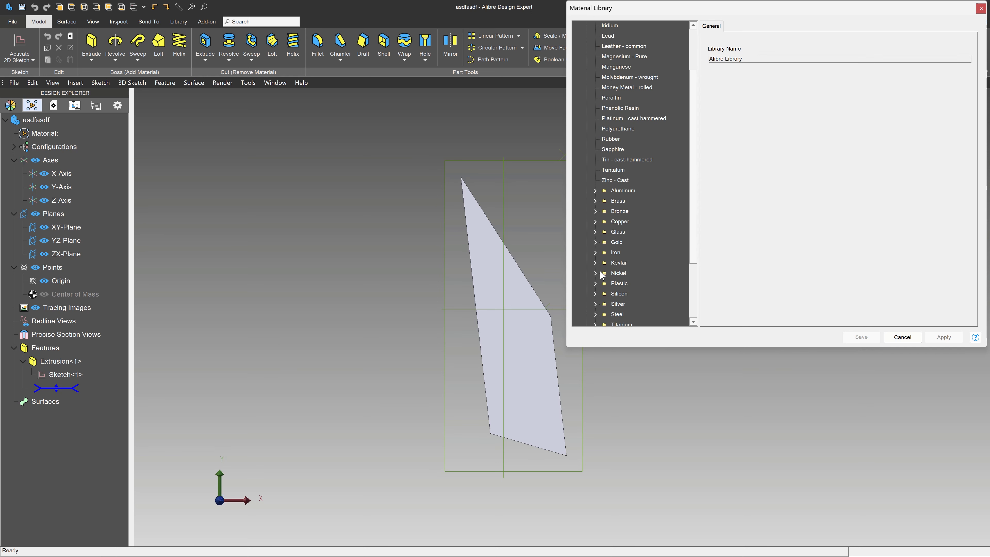
pyautogui.click(596, 242)
pyautogui.click(625, 253)
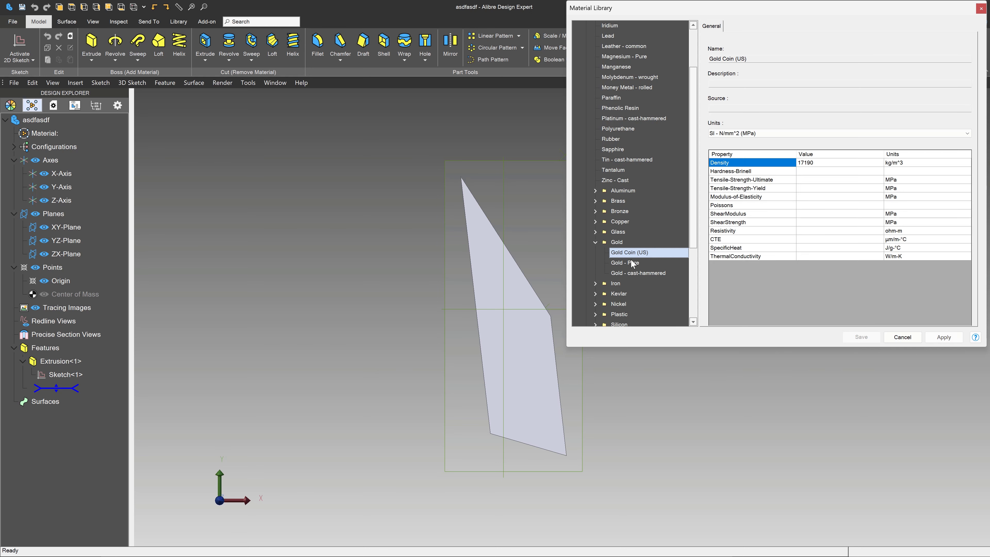
pyautogui.click(943, 337)
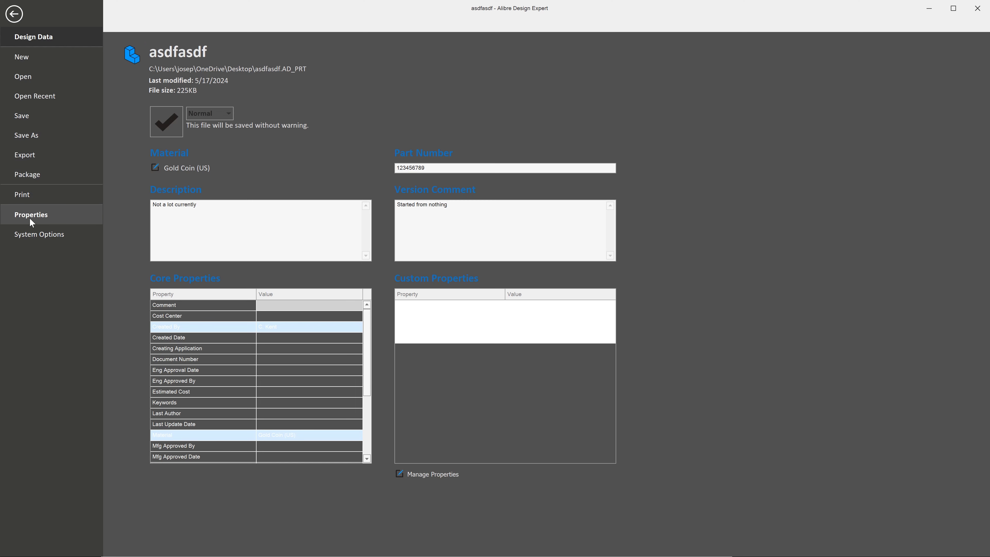
# - Open the part's File Properties and examine the Display settings, from facet resolution and visual styles to transparency layers and small-face hiding
pyautogui.click(29, 218)
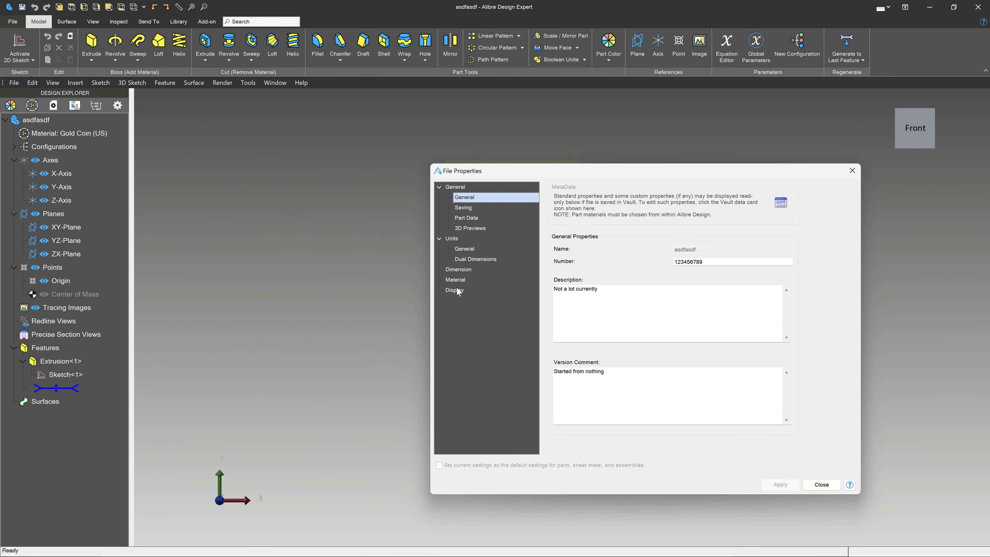
pyautogui.click(452, 281)
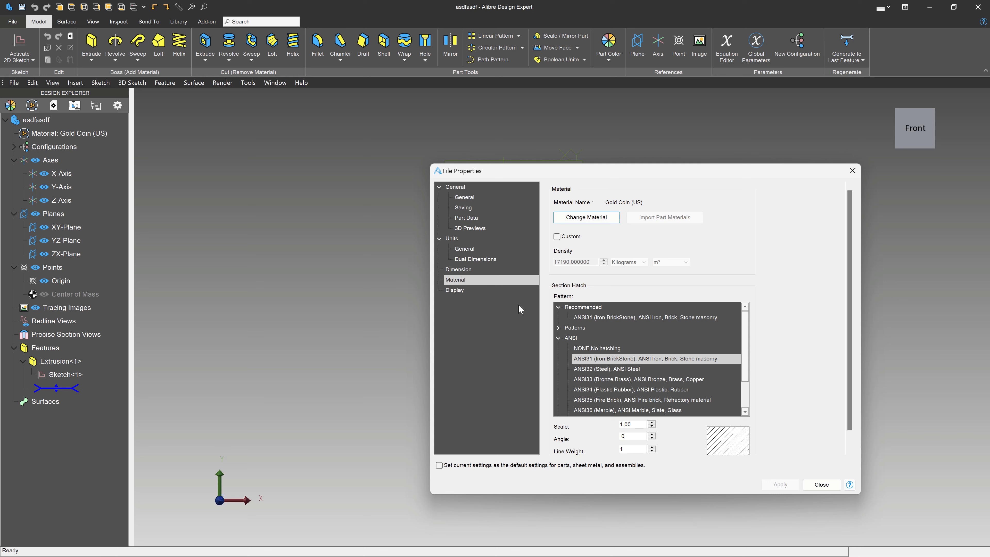
pyautogui.click(455, 290)
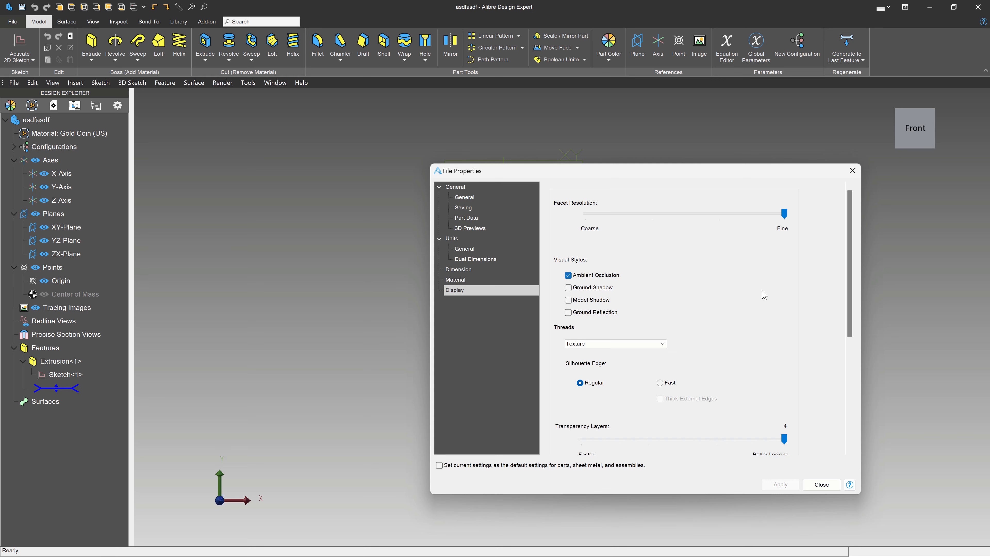
pyautogui.scroll(-3, 773, 265)
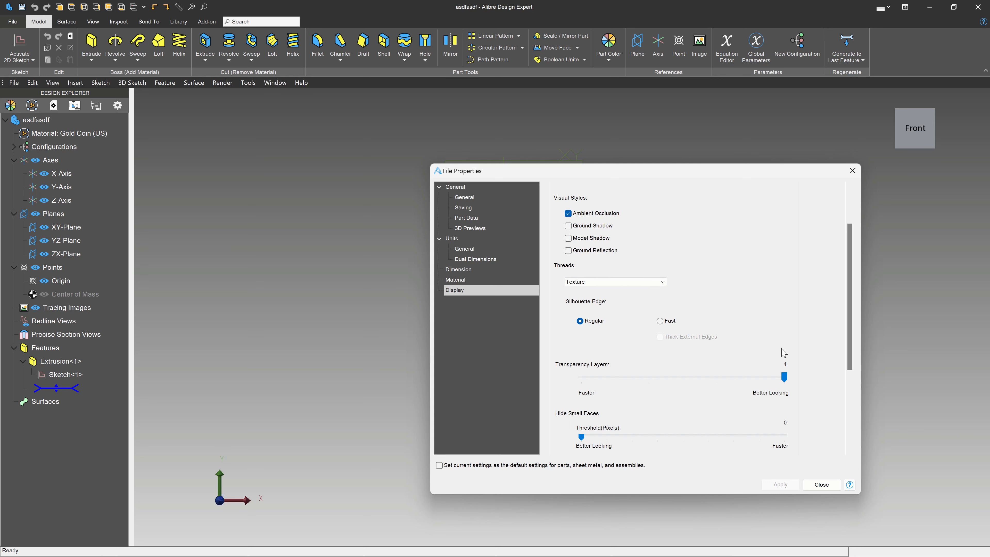
pyautogui.scroll(-3, 787, 382)
pyautogui.scroll(3, 787, 383)
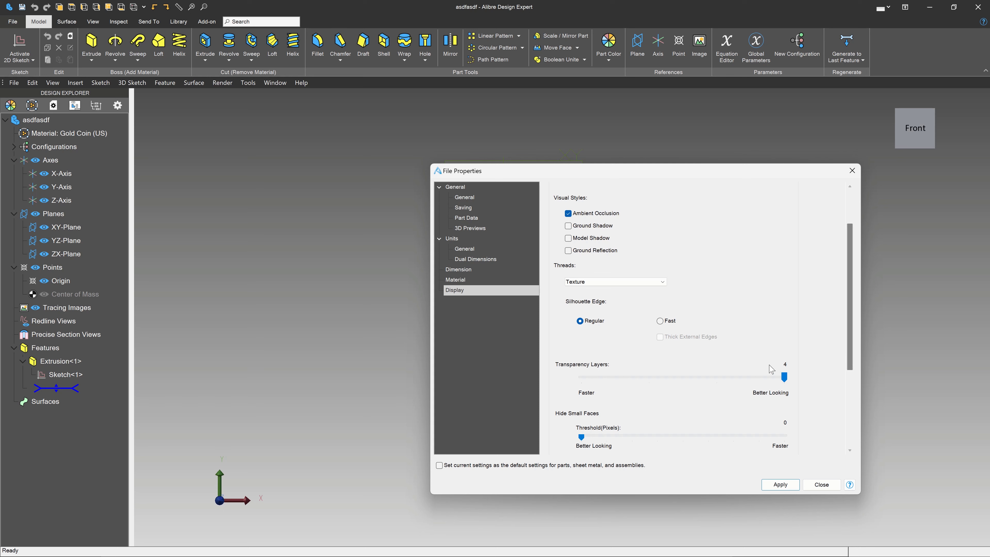
pyautogui.scroll(3, 849, 265)
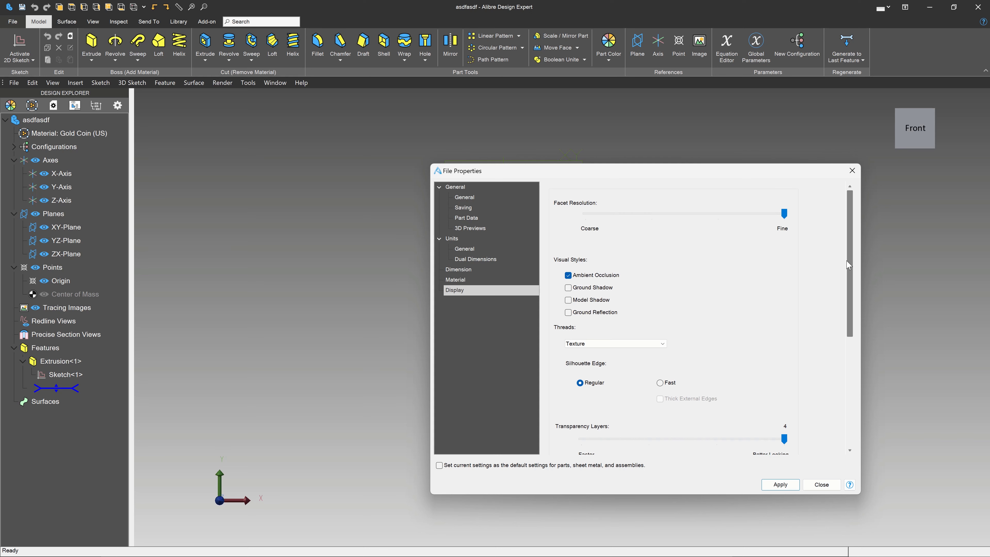
# - Enable Ground Shadow, Model Shadow and Ground Reflection for the part, apply the settings, and inspect the model from an angled view
pyautogui.click(568, 287)
pyautogui.click(568, 300)
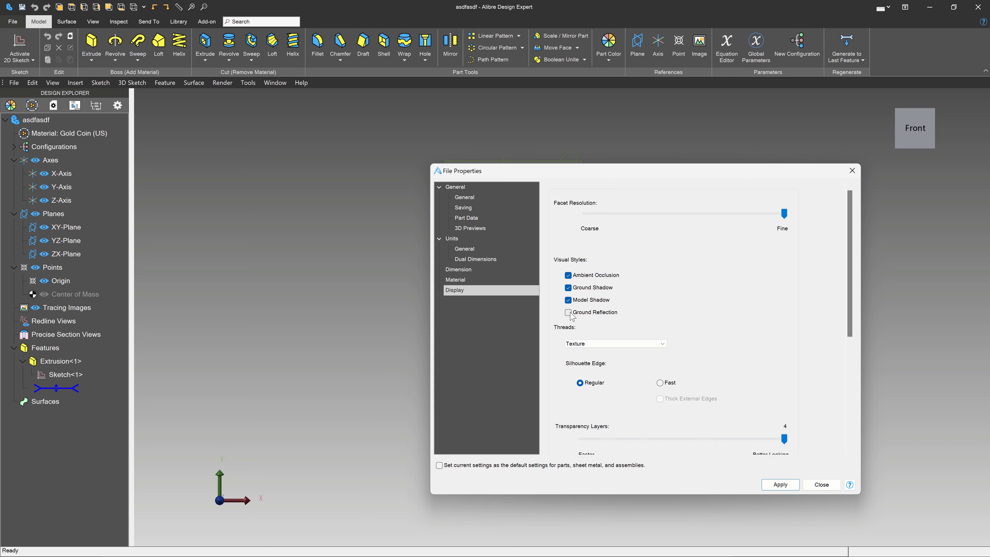
pyautogui.click(568, 312)
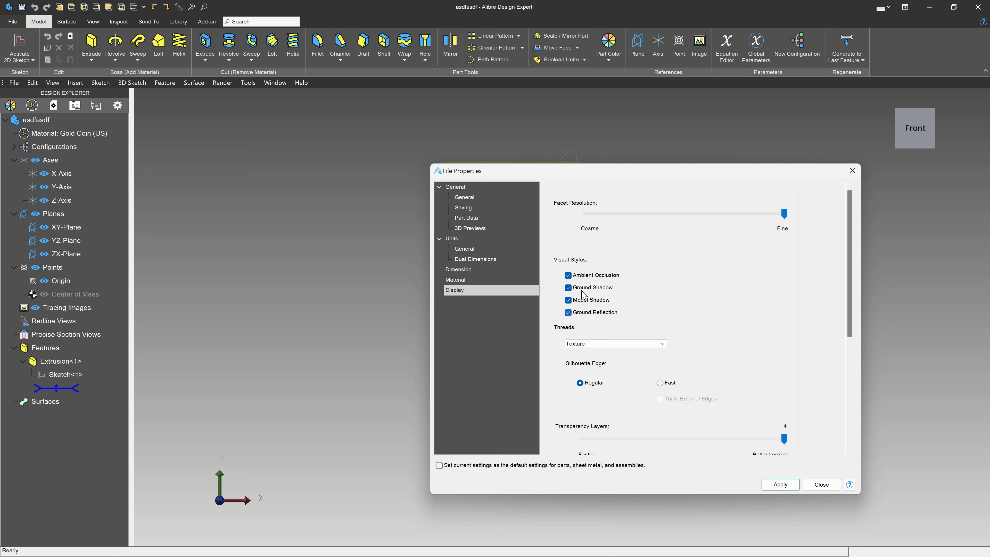
pyautogui.click(779, 485)
pyautogui.click(818, 488)
pyautogui.moveTo(652, 426); pyautogui.dragTo(641, 440, button='middle')
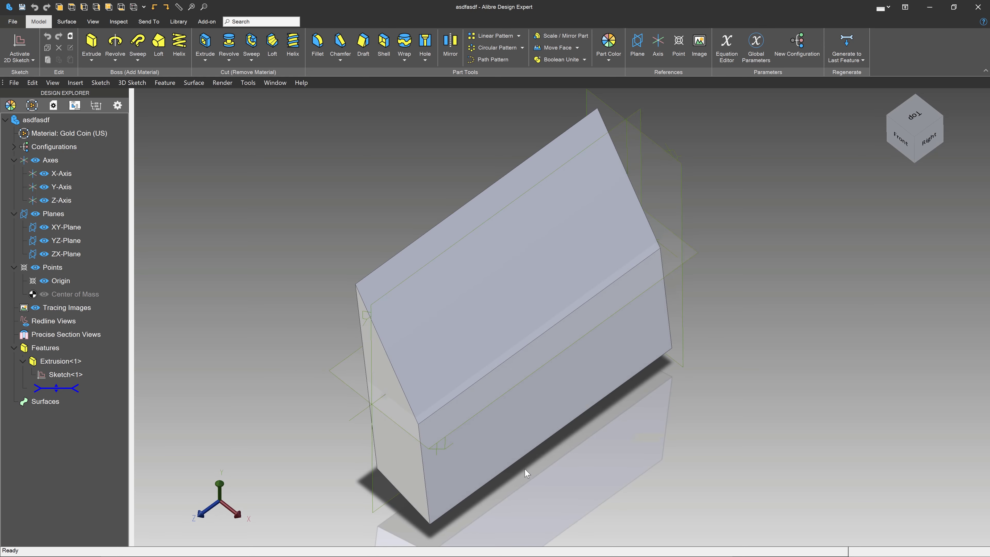
pyautogui.moveTo(629, 448); pyautogui.dragTo(632, 419, button='middle')
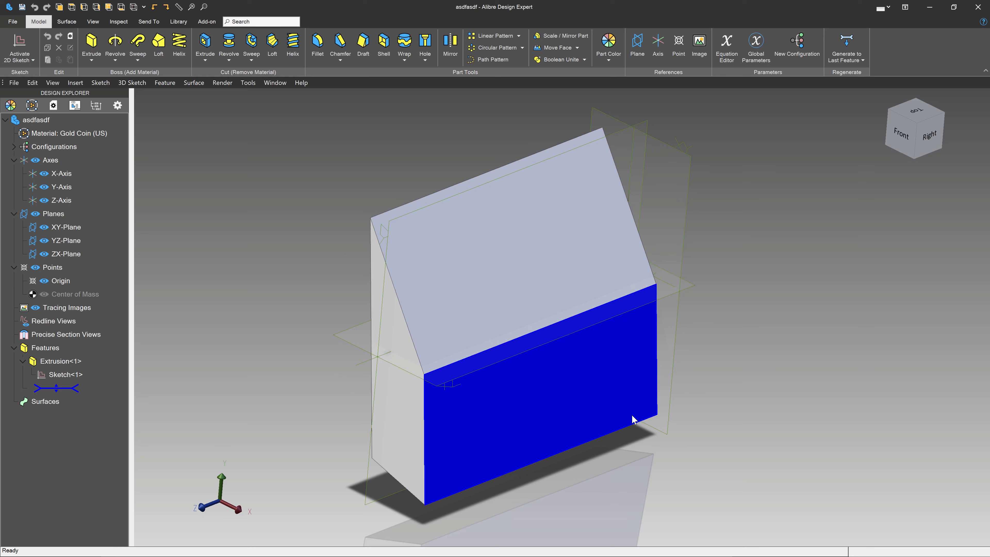